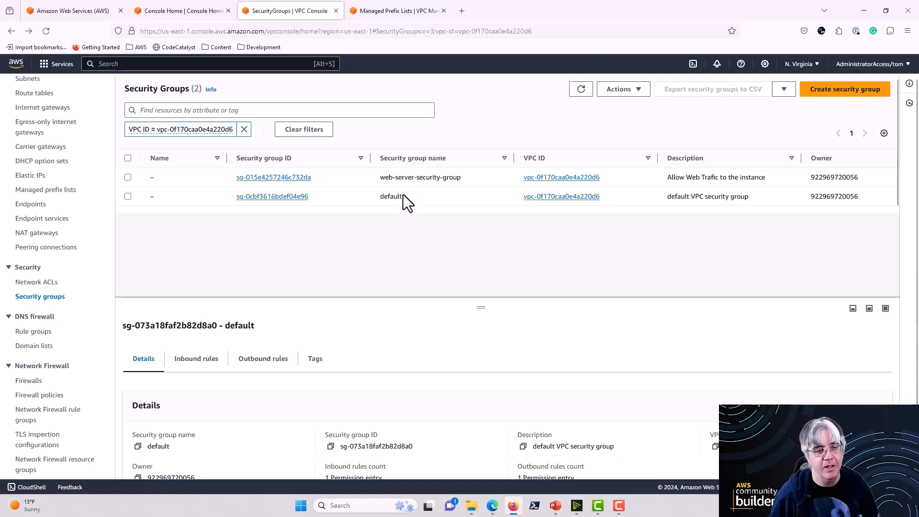
# Step: Enlarge the details pane and examine the details of the listed security groups, focusing on the default group sg-0cbf3616bdef04e96
pyautogui.moveTo(182, 181)
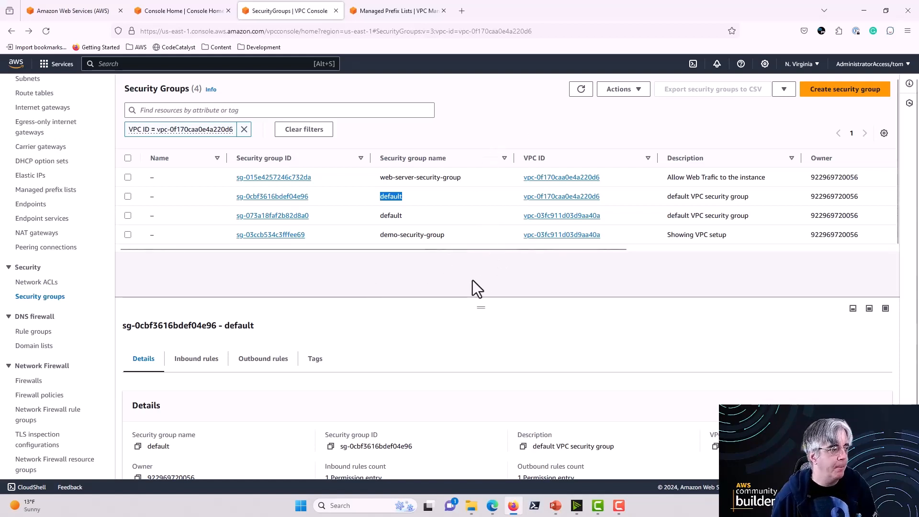
pyautogui.moveTo(482, 303); pyautogui.dragTo(488, 264)
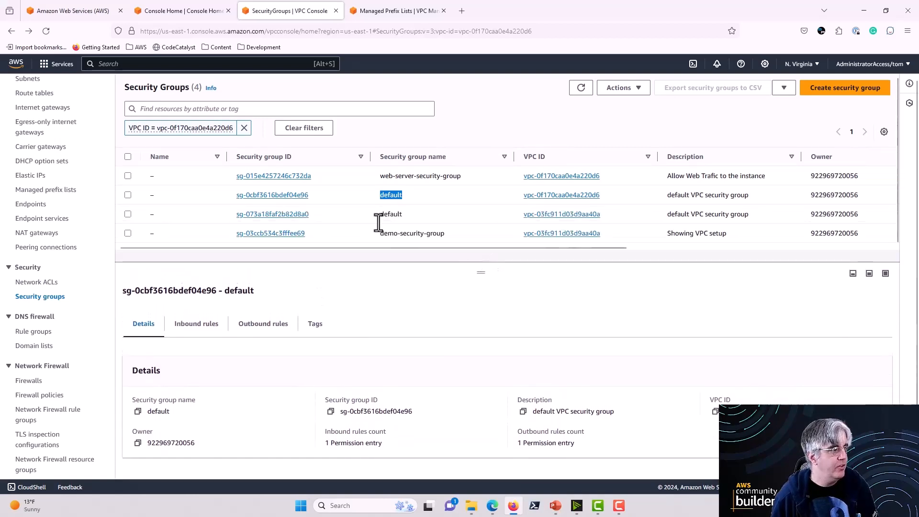
pyautogui.click(424, 196)
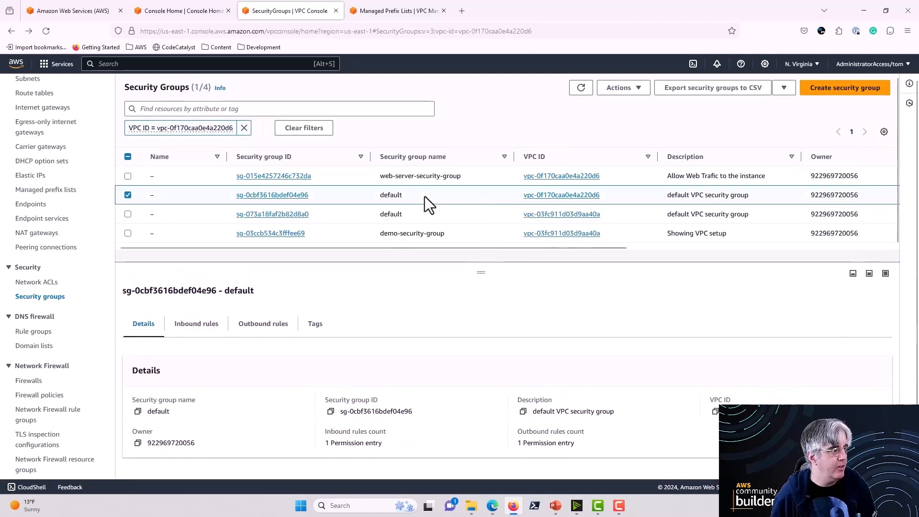
pyautogui.click(170, 219)
pyautogui.click(175, 232)
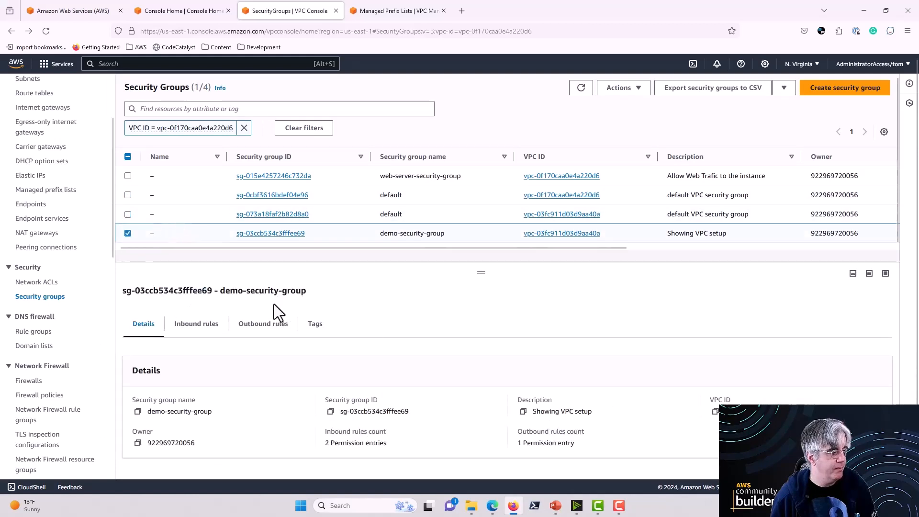
pyautogui.click(130, 195)
pyautogui.click(127, 233)
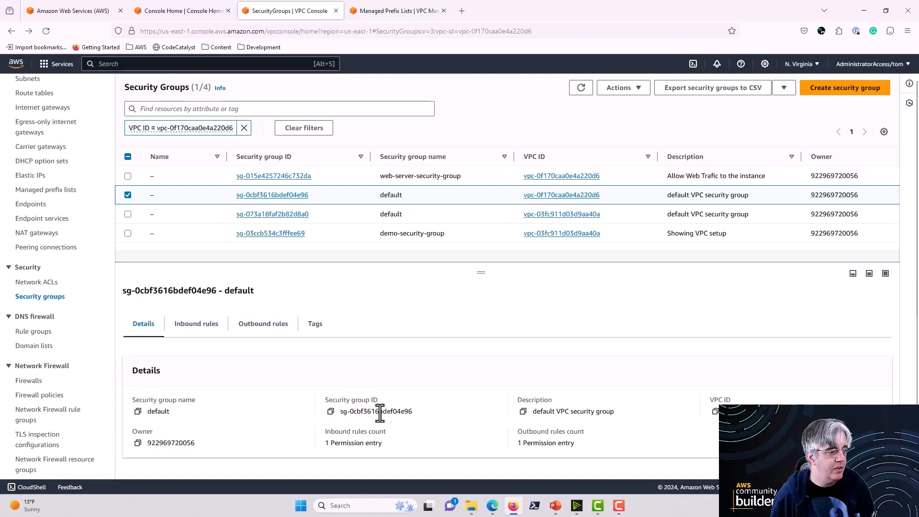
pyautogui.moveTo(414, 414); pyautogui.dragTo(335, 421)
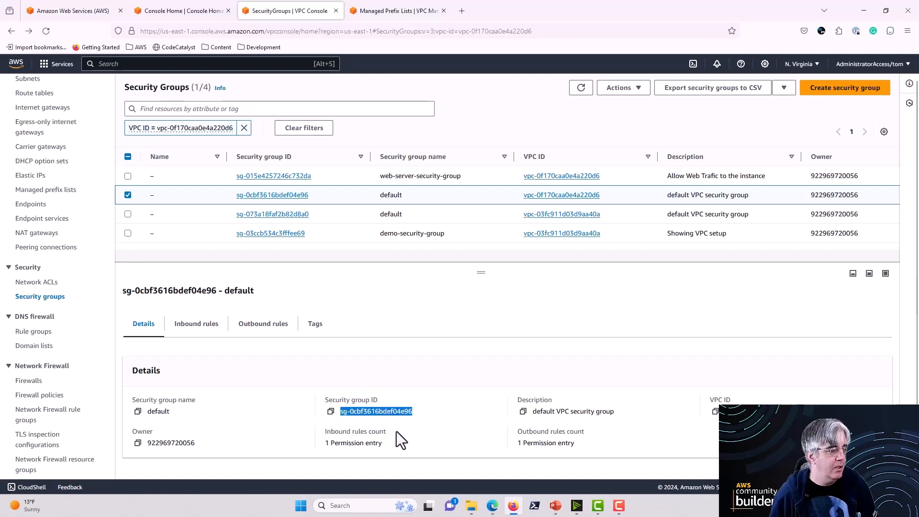
pyautogui.moveTo(382, 448); pyautogui.dragTo(346, 438)
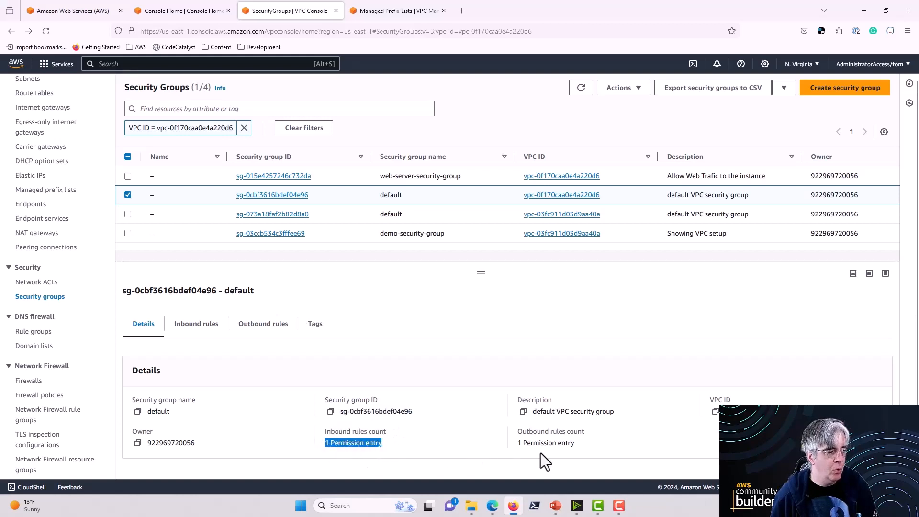
# Step: Examine the default group's inbound rule, checking its traffic type, protocol, port range and source against the security group ID
pyautogui.click(194, 329)
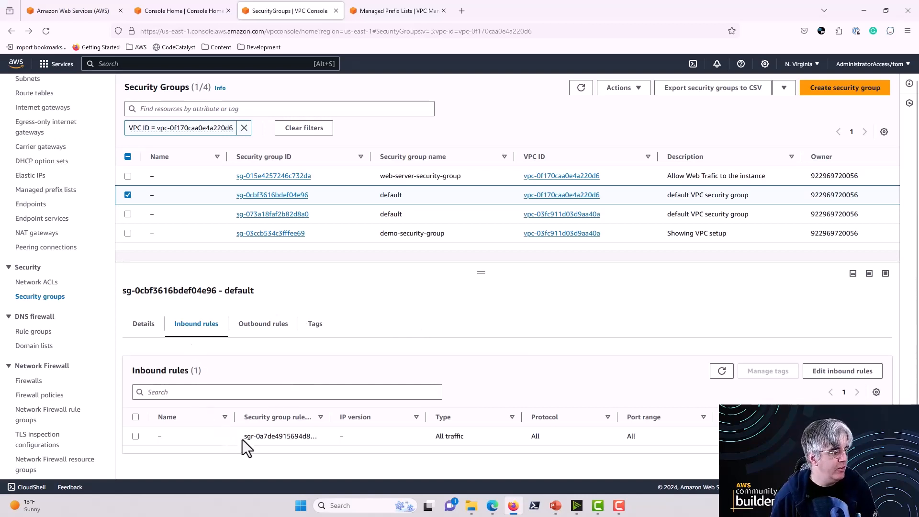
pyautogui.moveTo(243, 438); pyautogui.dragTo(320, 440)
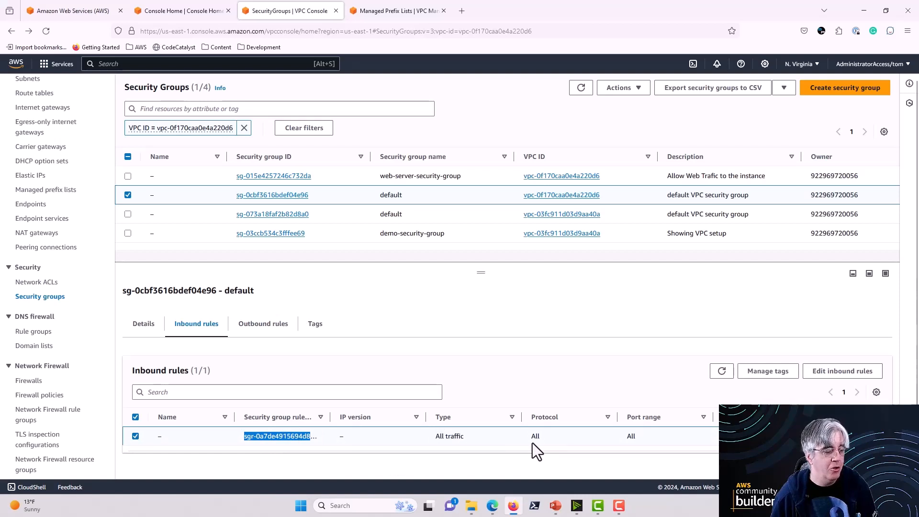
pyautogui.click(640, 437)
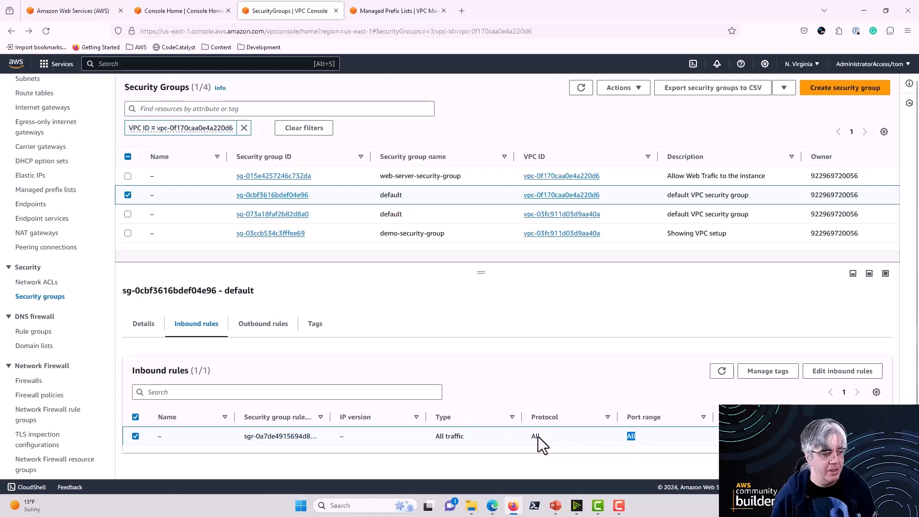
pyautogui.moveTo(538, 437); pyautogui.dragTo(435, 437)
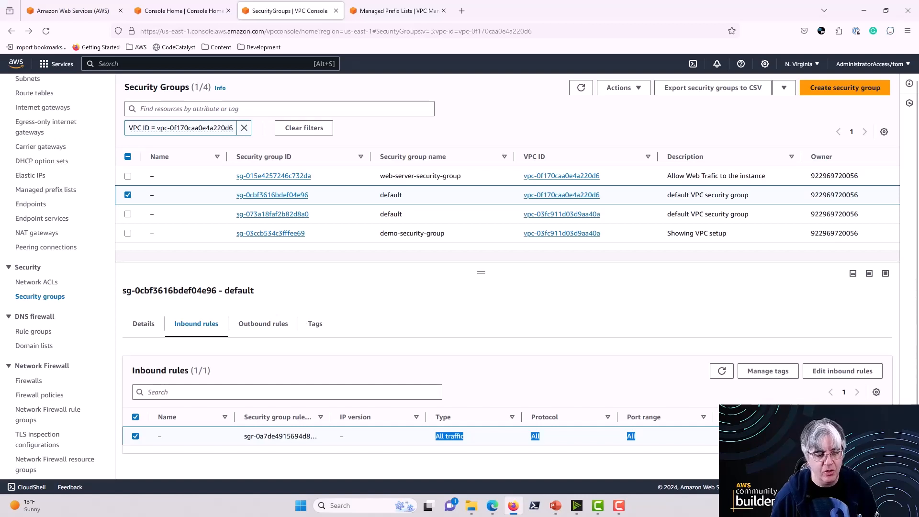
pyautogui.click(756, 437)
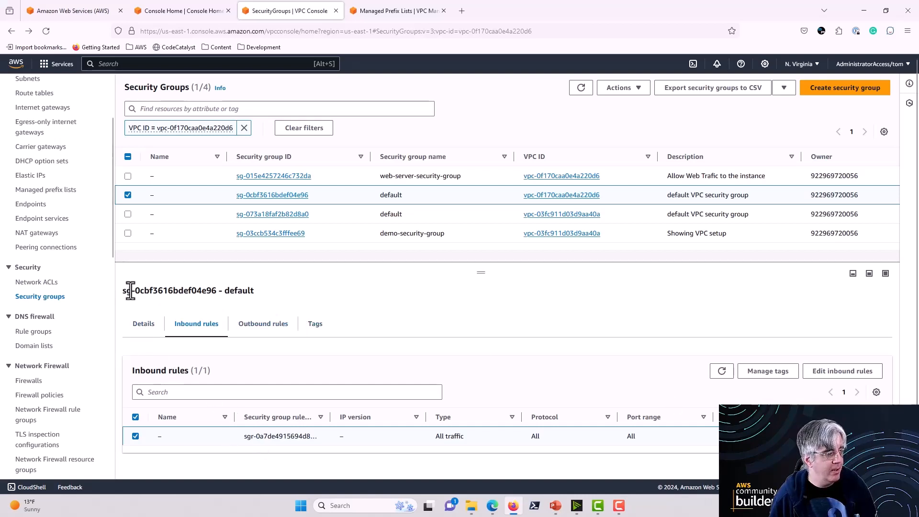
pyautogui.moveTo(121, 292); pyautogui.dragTo(215, 294)
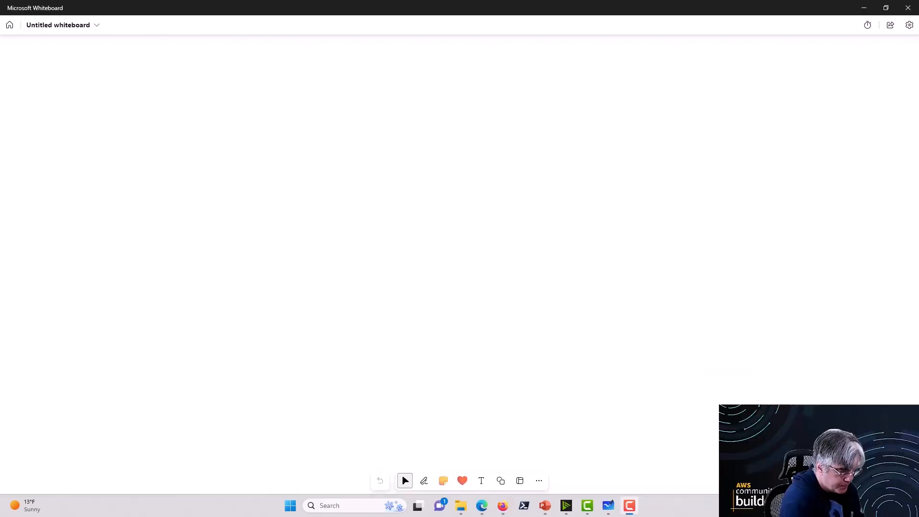
# Step: In Microsoft Whiteboard, hand-draw a box on the left side of the canvas and label it "EC2 A"
pyautogui.moveTo(151, 200)
pyautogui.mouseDown()
pyautogui.moveTo(153, 285)
pyautogui.moveTo(211, 276)
pyautogui.moveTo(213, 197)
pyautogui.moveTo(149, 201)
pyautogui.moveTo(157, 237)
pyautogui.moveTo(168, 241)
pyautogui.mouseUp()
pyautogui.moveTo(174, 223); pyautogui.dragTo(186, 234)
pyautogui.moveTo(189, 218); pyautogui.dragTo(198, 230)
pyautogui.moveTo(173, 271); pyautogui.dragTo(188, 272)
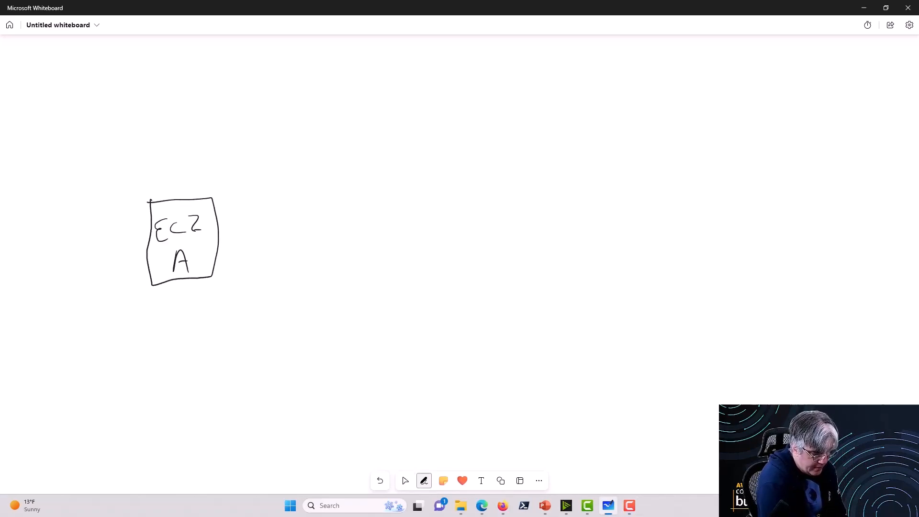
# Step: Draw a second box to the right of the EC2 A box and label it "EC2 B"
pyautogui.moveTo(501, 205); pyautogui.dragTo(499, 276)
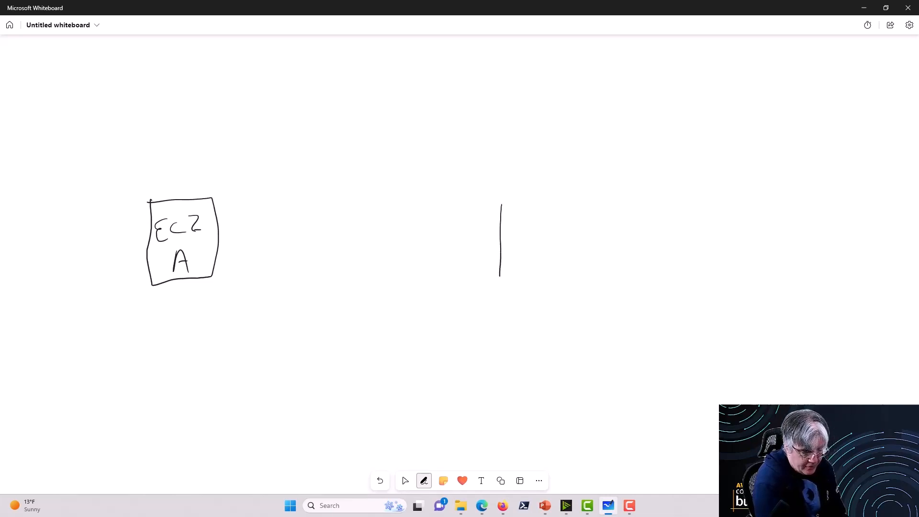
pyautogui.moveTo(498, 201)
pyautogui.mouseDown()
pyautogui.moveTo(547, 197)
pyautogui.moveTo(562, 299)
pyautogui.moveTo(495, 311)
pyautogui.moveTo(500, 269)
pyautogui.mouseUp()
pyautogui.moveTo(521, 221)
pyautogui.mouseDown()
pyautogui.moveTo(513, 233)
pyautogui.moveTo(522, 242)
pyautogui.mouseUp()
pyautogui.moveTo(533, 223)
pyautogui.mouseDown()
pyautogui.moveTo(529, 240)
pyautogui.moveTo(543, 238)
pyautogui.moveTo(521, 287)
pyautogui.mouseUp()
pyautogui.moveTo(518, 261)
pyautogui.mouseDown()
pyautogui.moveTo(532, 258)
pyautogui.moveTo(521, 287)
pyautogui.mouseUp()
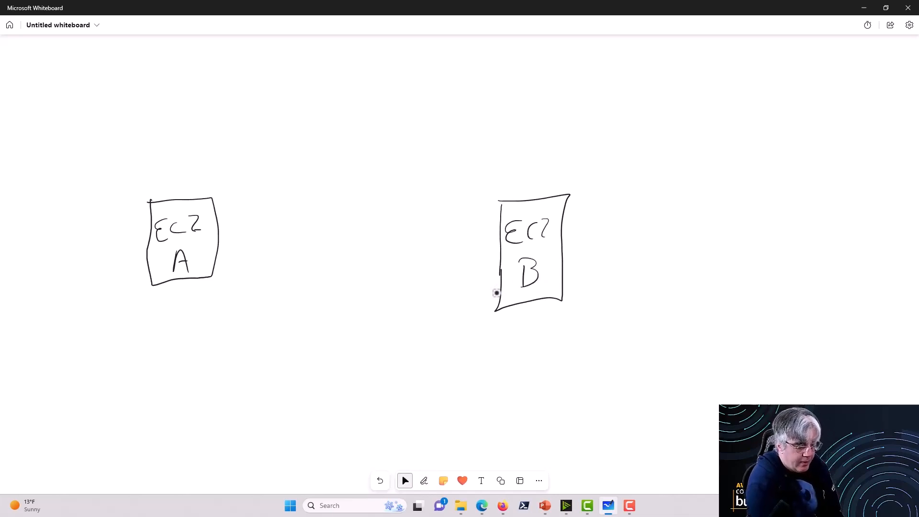
# Step: Draw a larger box around EC2 B and label it "Default Sg" with a short connecting line
pyautogui.moveTo(456, 164)
pyautogui.mouseDown()
pyautogui.moveTo(612, 156)
pyautogui.moveTo(591, 326)
pyautogui.moveTo(495, 362)
pyautogui.moveTo(463, 266)
pyautogui.moveTo(456, 163)
pyautogui.mouseUp()
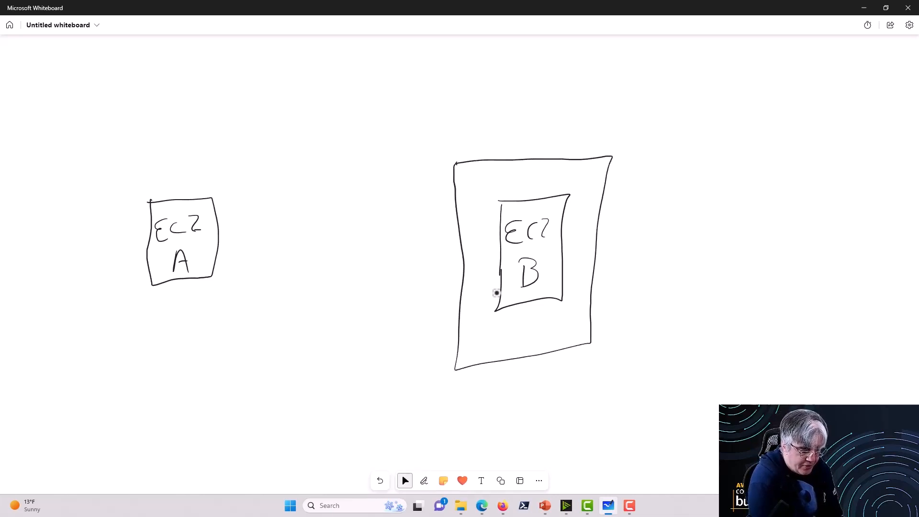
pyautogui.moveTo(608, 176)
pyautogui.mouseDown()
pyautogui.moveTo(635, 170)
pyautogui.moveTo(649, 186)
pyautogui.moveTo(747, 167)
pyautogui.moveTo(754, 180)
pyautogui.moveTo(792, 161)
pyautogui.mouseUp()
pyautogui.moveTo(789, 148); pyautogui.dragTo(779, 181)
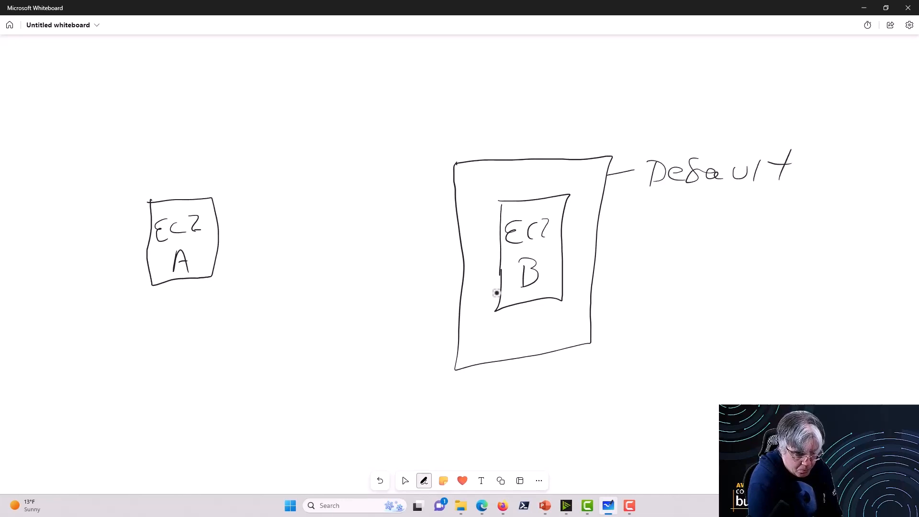
pyautogui.moveTo(684, 206)
pyautogui.mouseDown()
pyautogui.moveTo(666, 208)
pyautogui.moveTo(669, 239)
pyautogui.mouseUp()
pyautogui.moveTo(713, 218)
pyautogui.mouseDown()
pyautogui.moveTo(718, 248)
pyautogui.moveTo(694, 262)
pyautogui.mouseUp()
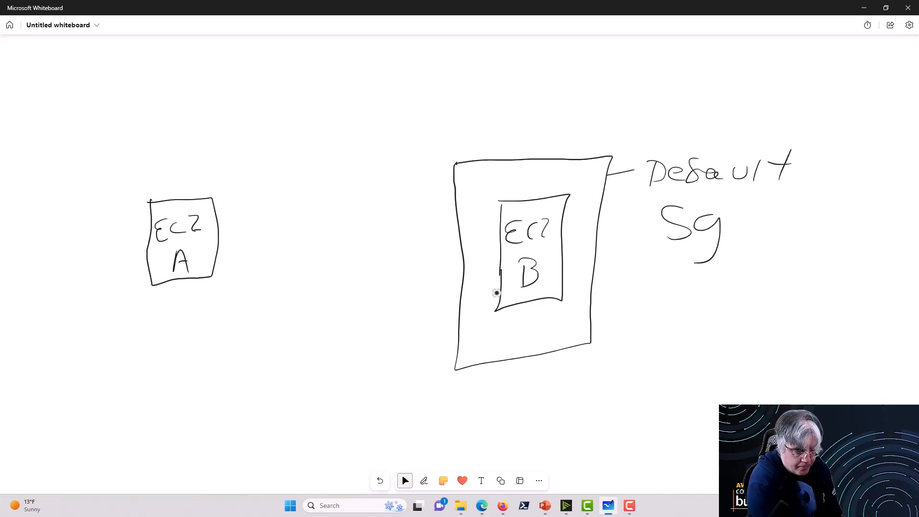
pyautogui.click(404, 480)
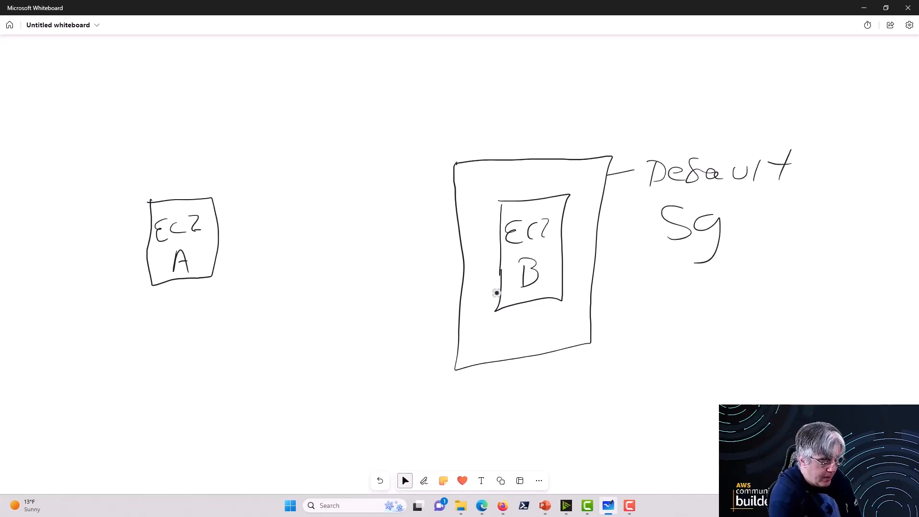
# Step: Draw an arrow from EC2 A to the box surrounding EC2 B, and undo its strokes
pyautogui.click(424, 481)
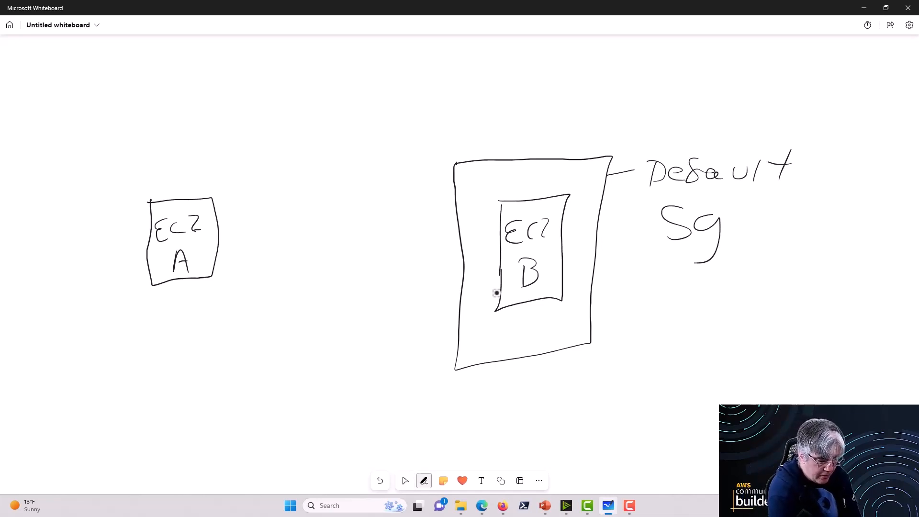
pyautogui.moveTo(223, 224); pyautogui.dragTo(446, 205)
pyautogui.moveTo(437, 195)
pyautogui.mouseDown()
pyautogui.moveTo(450, 201)
pyautogui.moveTo(433, 218)
pyautogui.mouseUp()
pyautogui.click(405, 480)
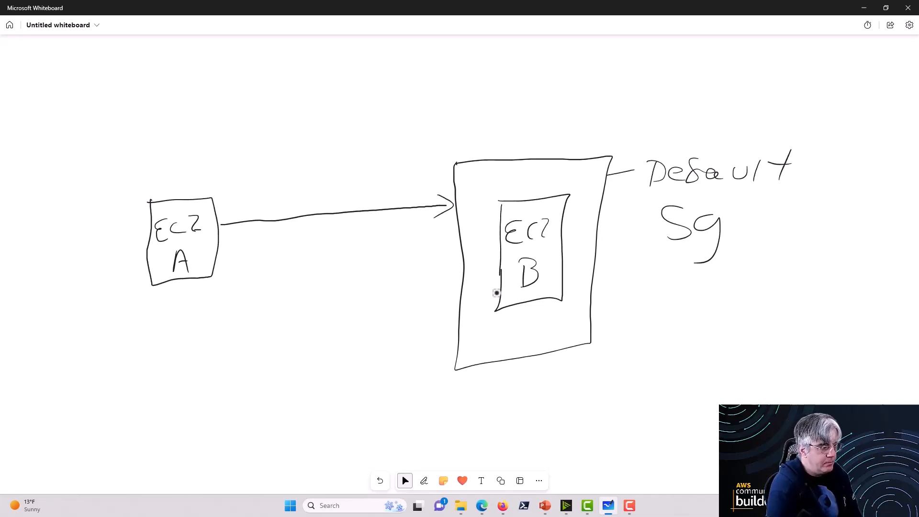
pyautogui.click(380, 480)
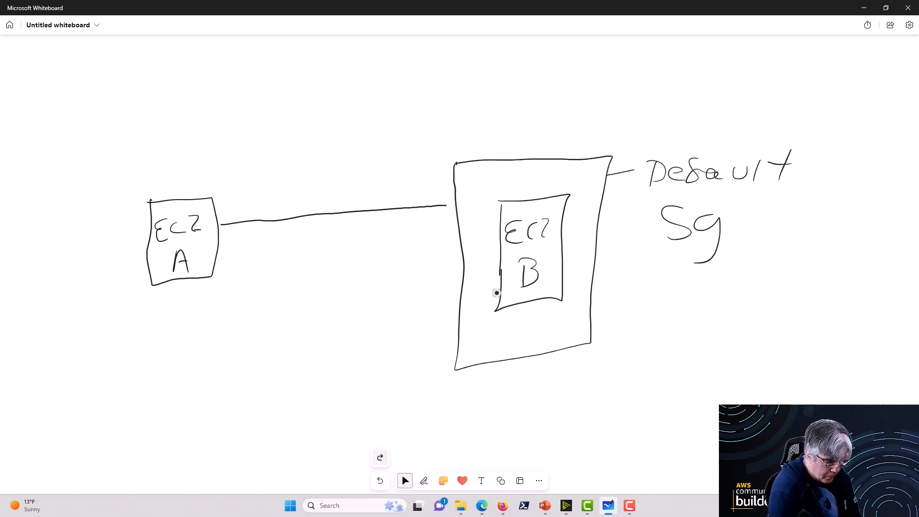
pyautogui.click(380, 480)
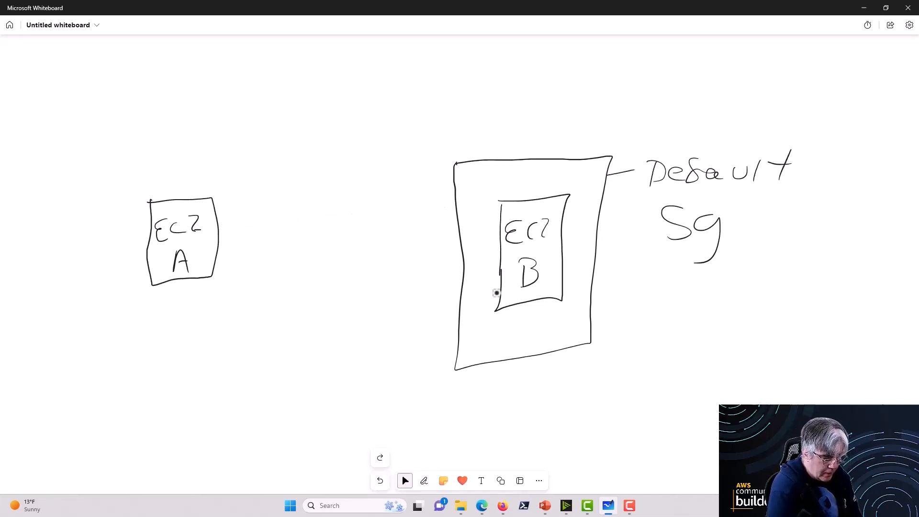
# Step: Enclose EC2 A in a box linked by a curved arrow from the Default Sg label, and draw arrows both ways between the two instances
pyautogui.moveTo(89, 166)
pyautogui.mouseDown()
pyautogui.moveTo(202, 153)
pyautogui.moveTo(276, 158)
pyautogui.moveTo(277, 348)
pyautogui.moveTo(146, 362)
pyautogui.moveTo(76, 332)
pyautogui.moveTo(80, 166)
pyautogui.mouseUp()
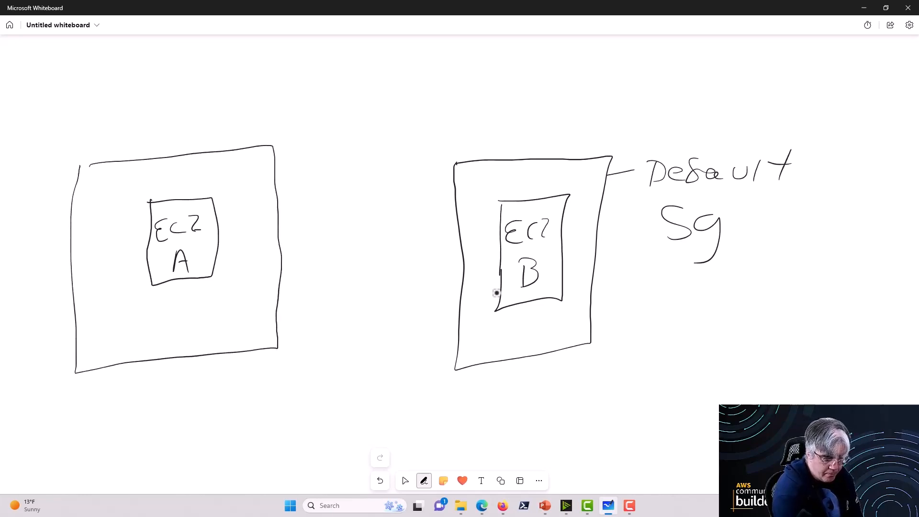
pyautogui.moveTo(717, 154)
pyautogui.mouseDown()
pyautogui.moveTo(493, 68)
pyautogui.moveTo(221, 143)
pyautogui.moveTo(238, 143)
pyautogui.moveTo(220, 125)
pyautogui.mouseUp()
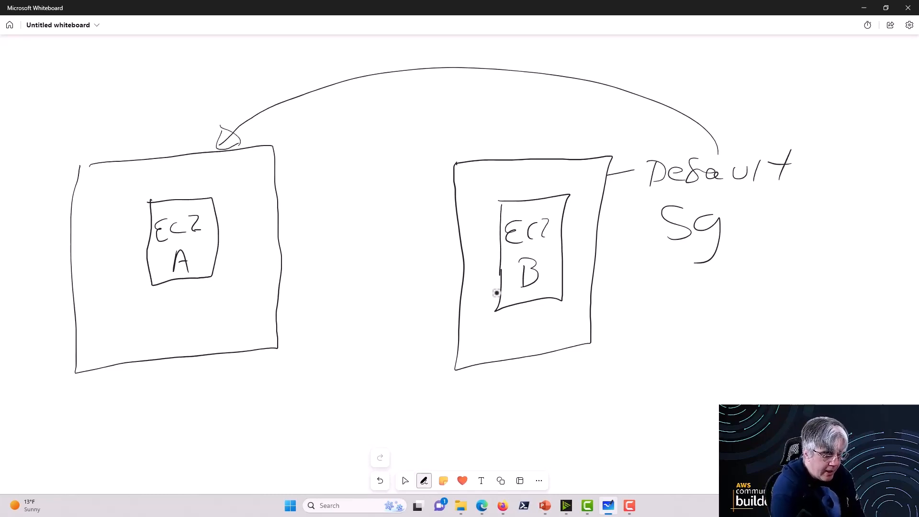
pyautogui.moveTo(219, 222)
pyautogui.mouseDown()
pyautogui.moveTo(489, 203)
pyautogui.moveTo(479, 221)
pyautogui.moveTo(186, 253)
pyautogui.moveTo(231, 256)
pyautogui.mouseUp()
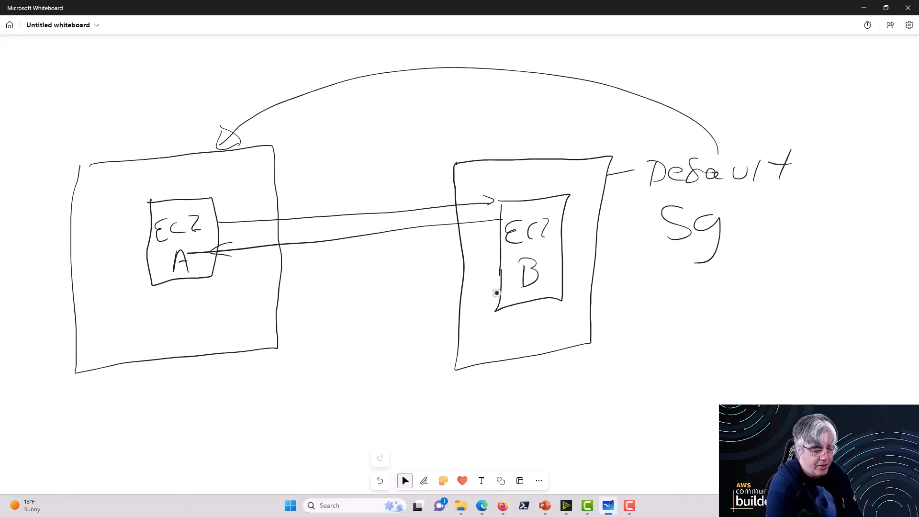
# Step: Circle the Default Sg label and add an arrowhead to its connecting line, pointing at the box around EC2 B
pyautogui.click(424, 480)
pyautogui.moveTo(796, 135)
pyautogui.mouseDown()
pyautogui.moveTo(679, 125)
pyautogui.moveTo(670, 256)
pyautogui.moveTo(792, 138)
pyautogui.moveTo(768, 131)
pyautogui.mouseUp()
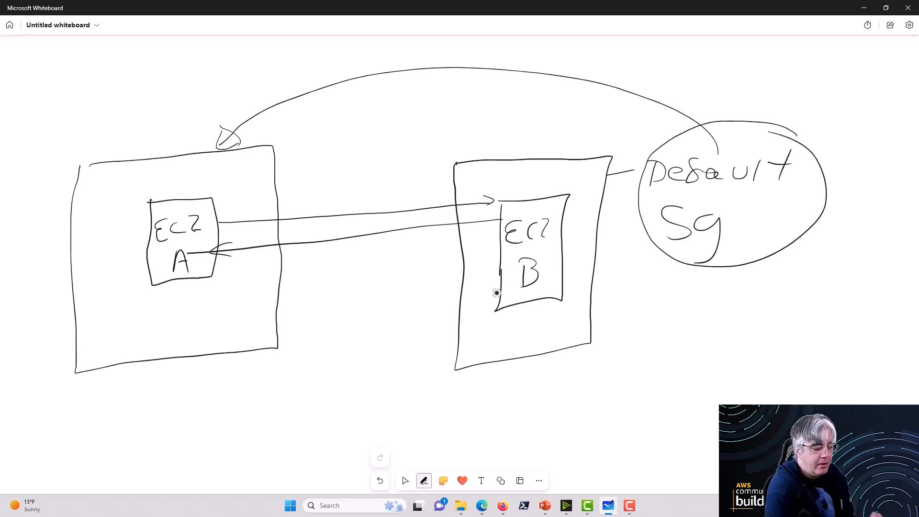
pyautogui.moveTo(621, 161)
pyautogui.mouseDown()
pyautogui.moveTo(607, 175)
pyautogui.moveTo(621, 183)
pyautogui.mouseUp()
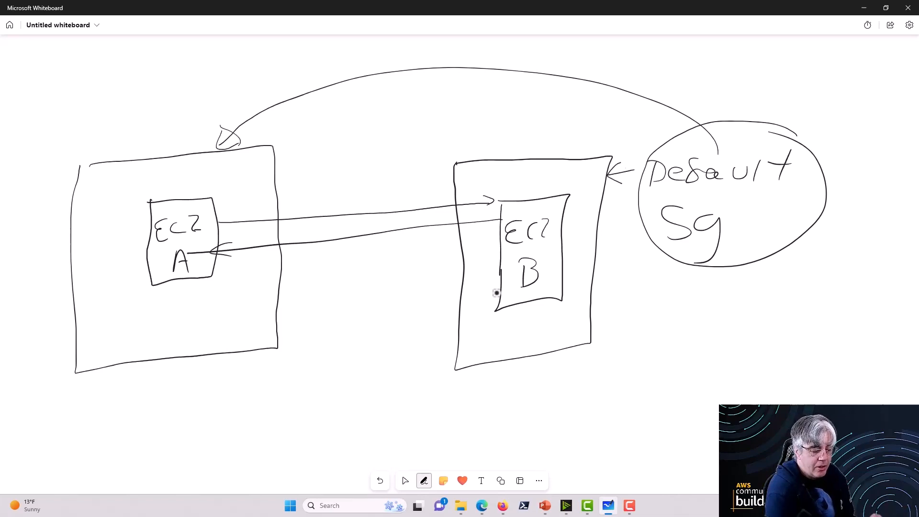
pyautogui.click(405, 480)
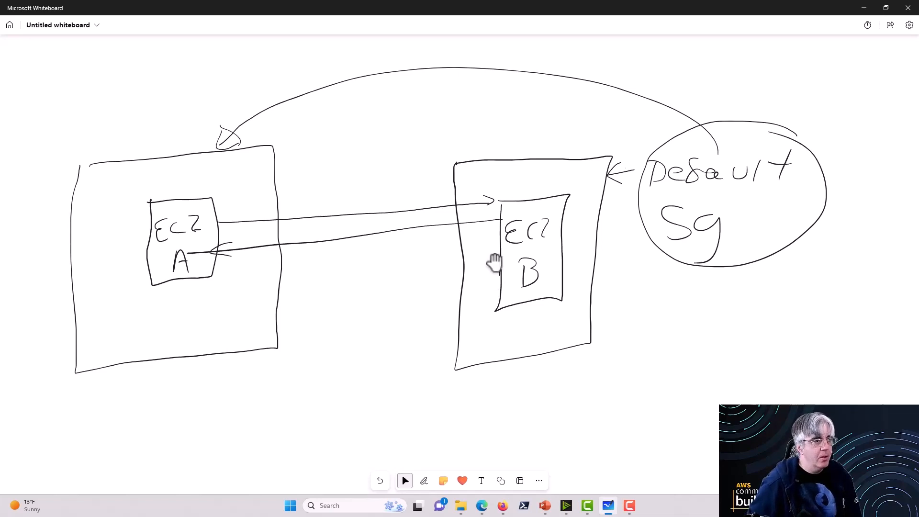
# Step: Switch to the AWS console to review the default group's inbound rule source, and return to the whiteboard diagram
pyautogui.click(864, 8)
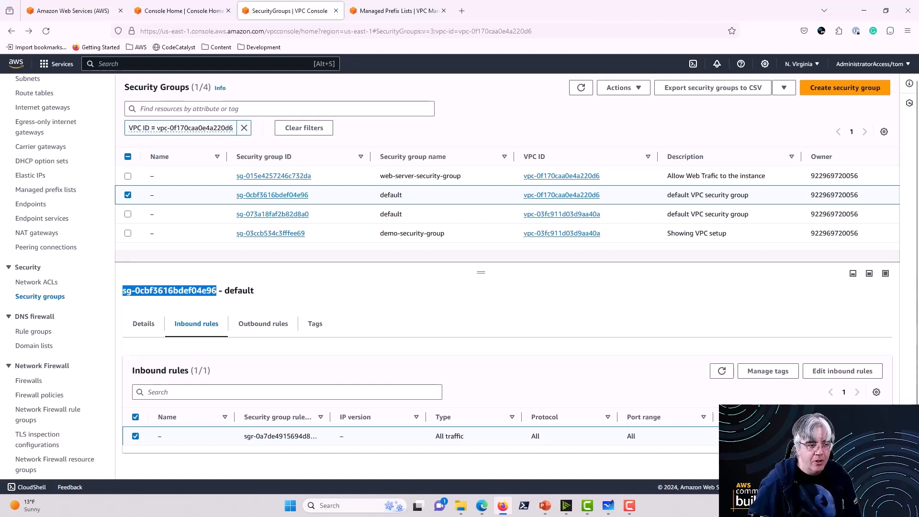
pyautogui.click(756, 436)
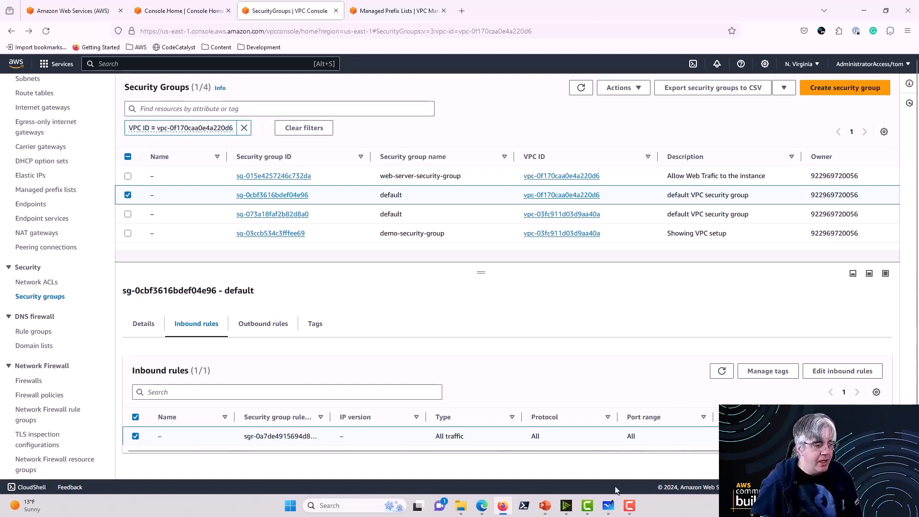
pyautogui.click(608, 505)
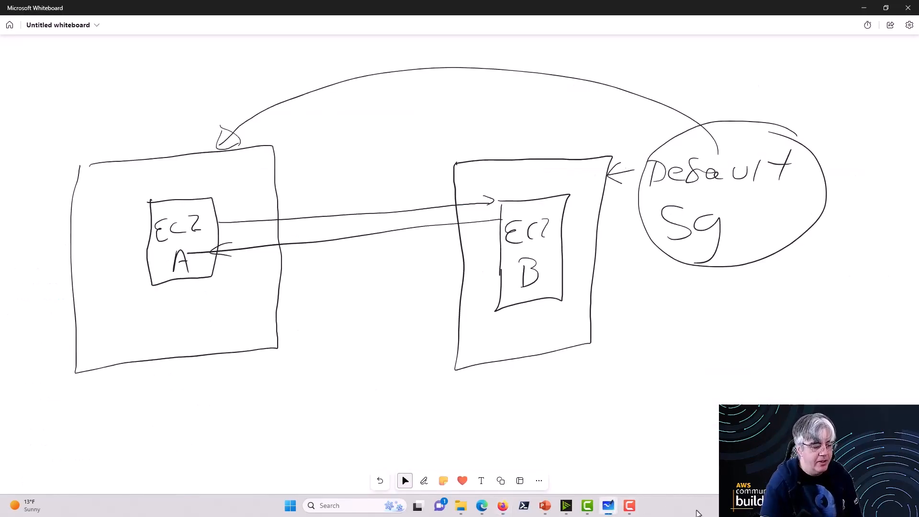
pyautogui.hotkey('alt', 'w')
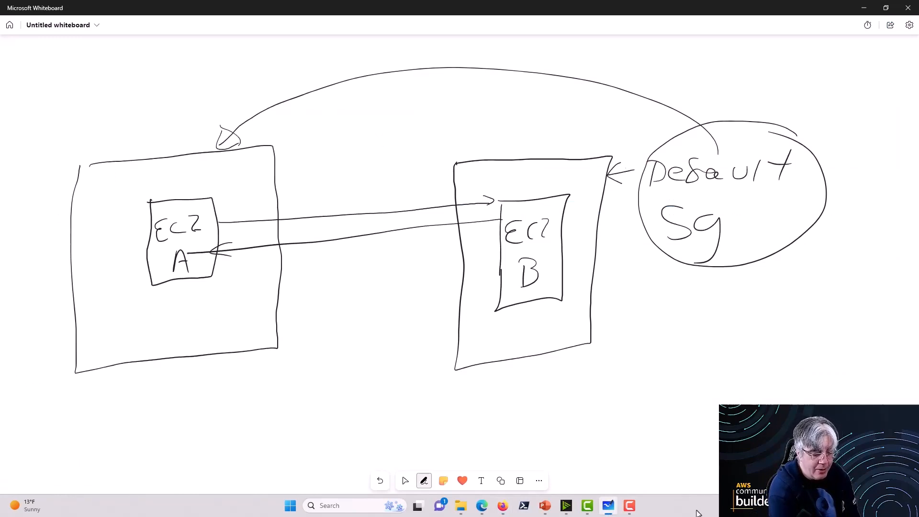
pyautogui.press('Escape')
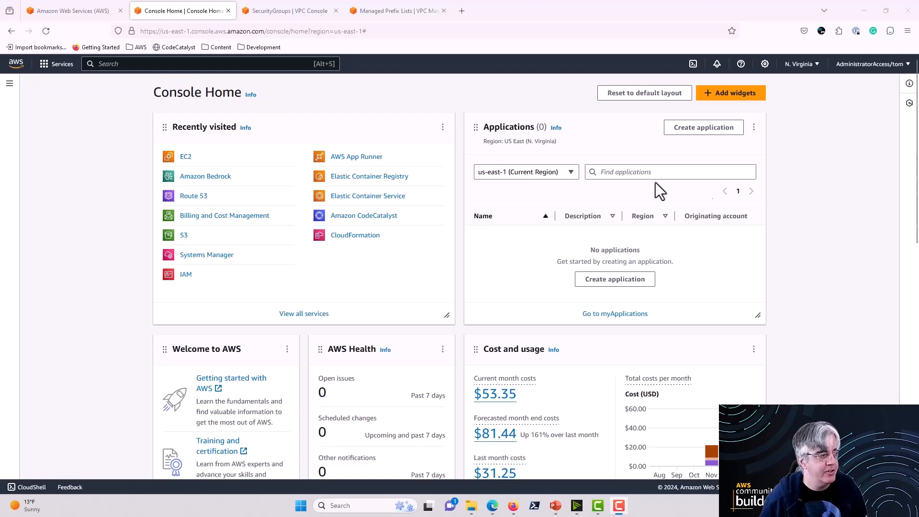
# Step: Start launching a new EC2 instance and name it test
pyautogui.click(187, 159)
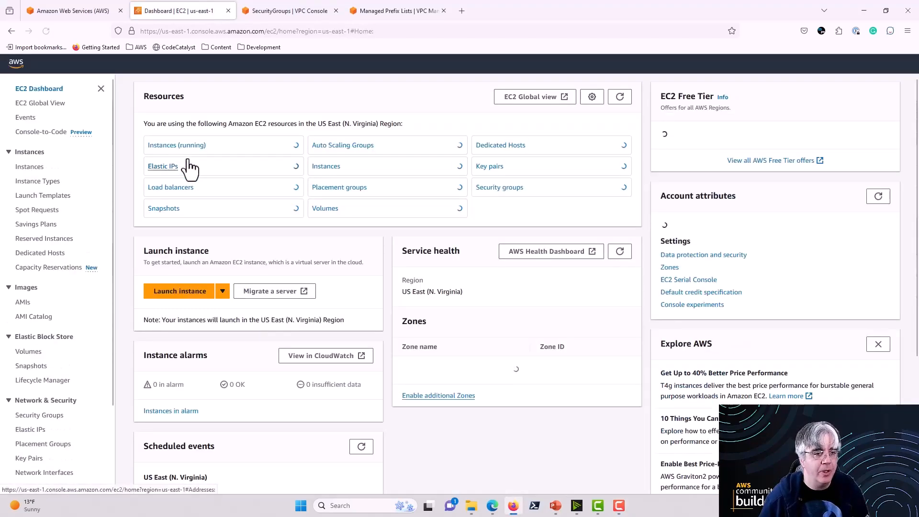
pyautogui.click(179, 291)
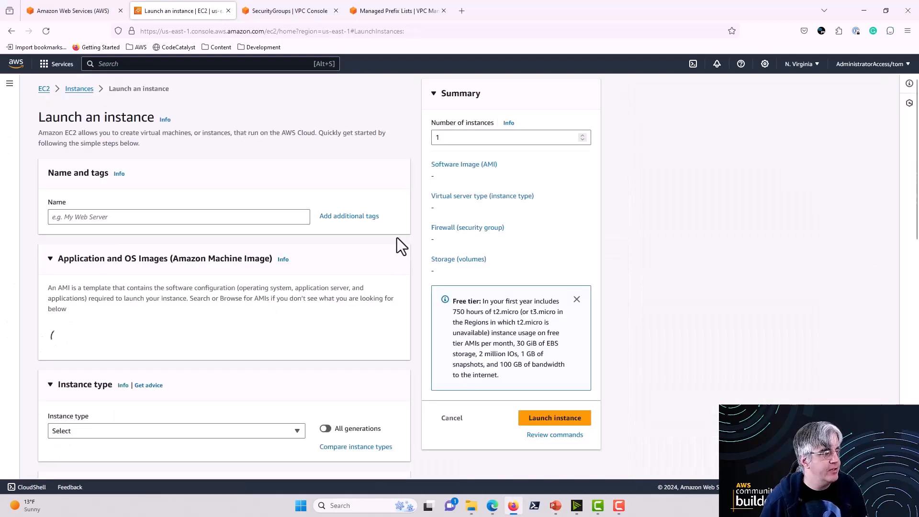
pyautogui.click(227, 219)
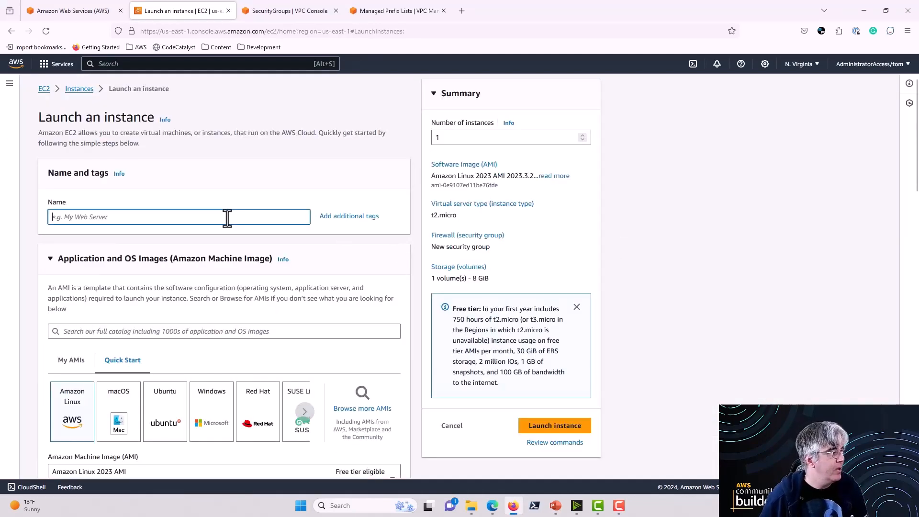
pyautogui.write('test')
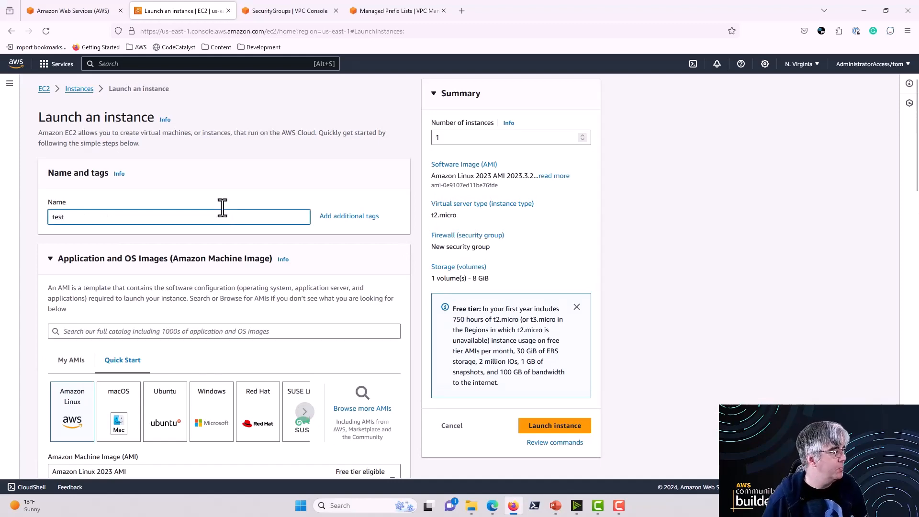
# Step: Examine the launch settings for the machine image, instance type, network and firewall, including the source options for allowing SSH traffic
pyautogui.scroll(-3, 176, 242)
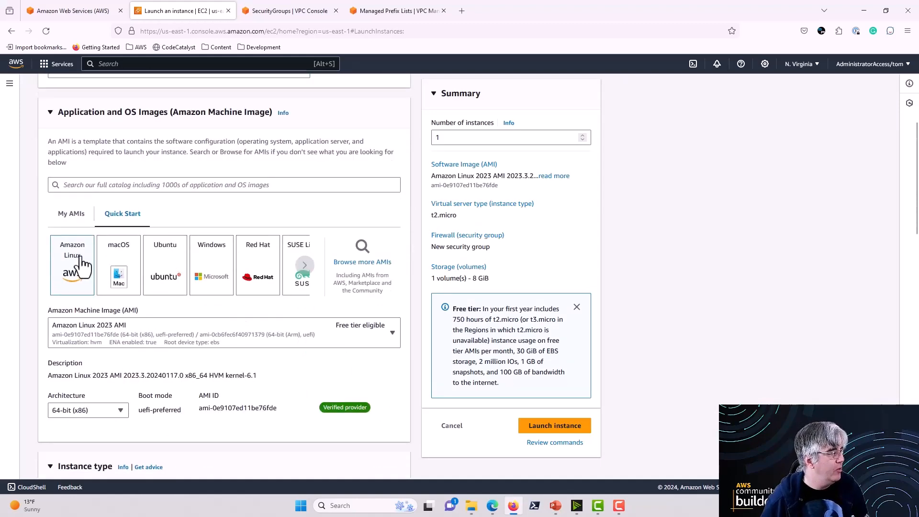
pyautogui.scroll(-5, 50, 276)
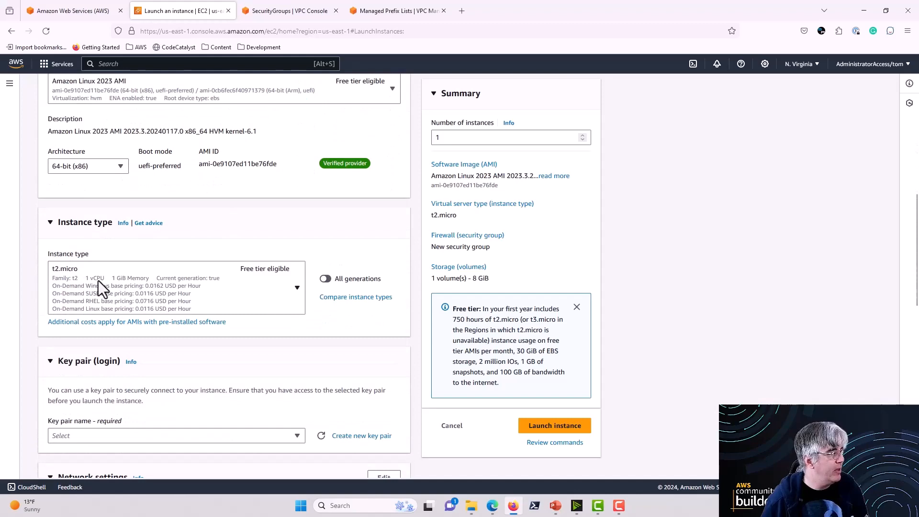
pyautogui.scroll(-8, 29, 286)
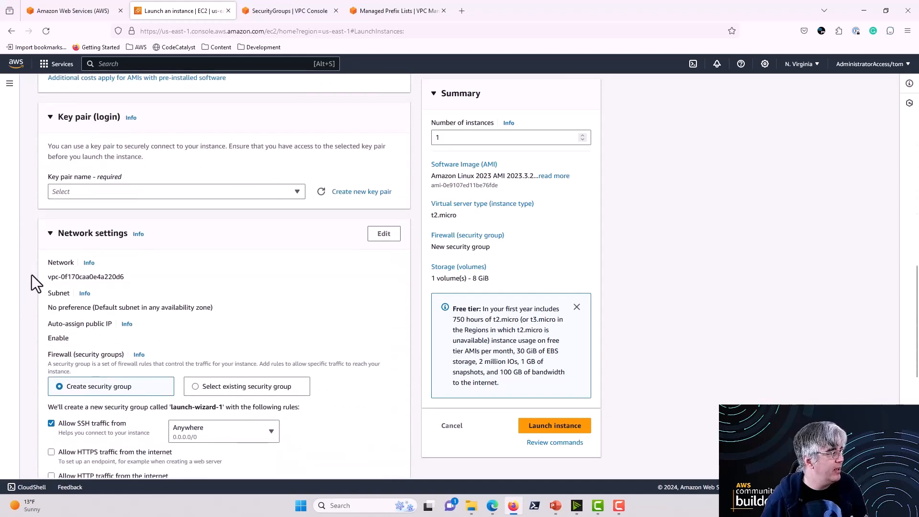
pyautogui.scroll(-2, 31, 275)
pyautogui.scroll(3, 31, 275)
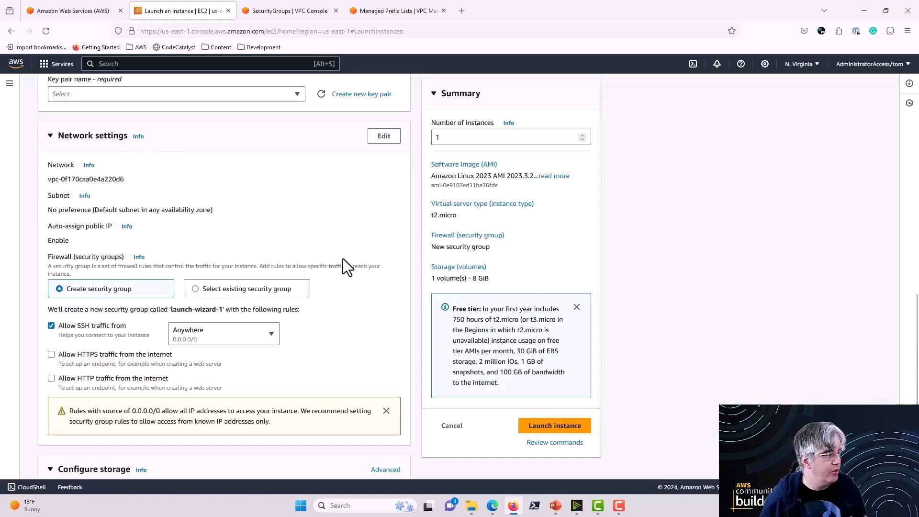
pyautogui.scroll(-2, 366, 289)
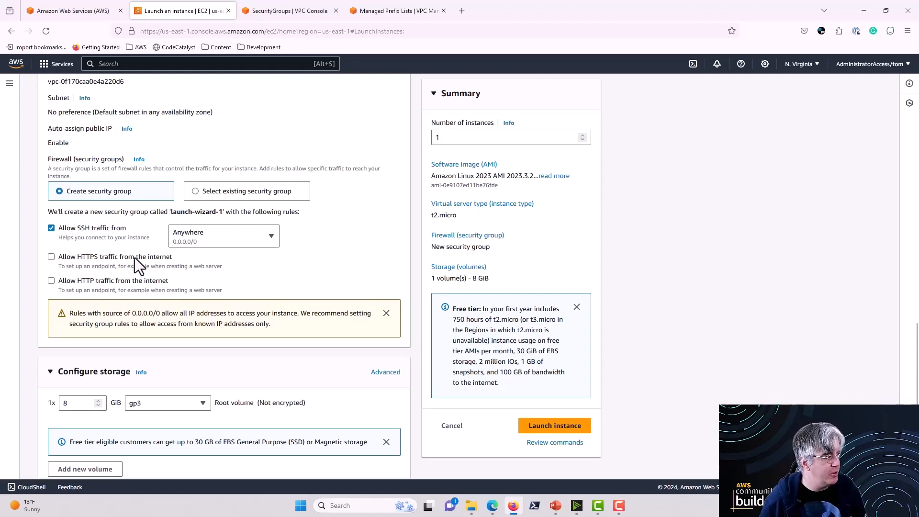
pyautogui.click(269, 238)
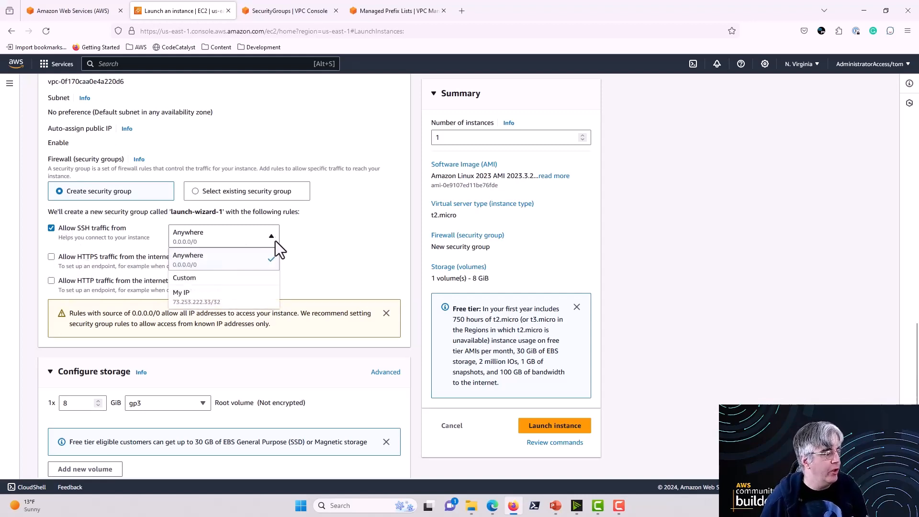
pyautogui.click(341, 258)
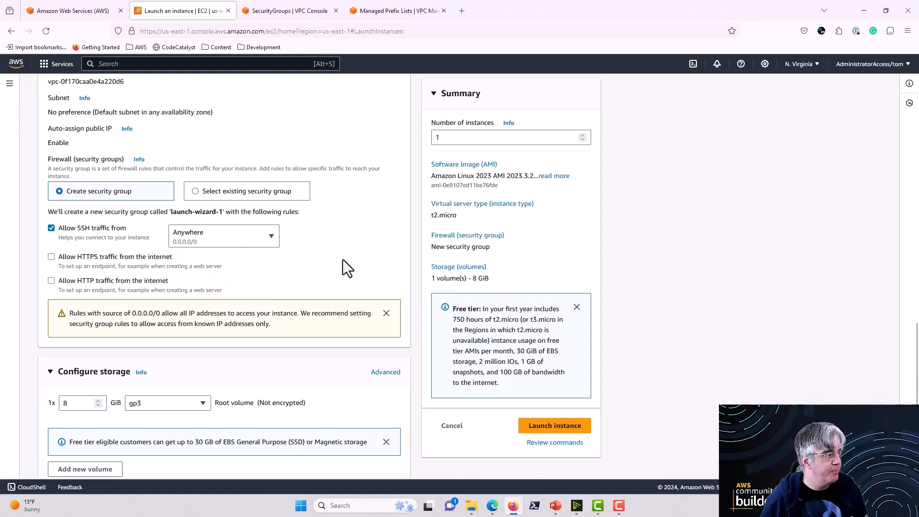
pyautogui.scroll(2, 343, 260)
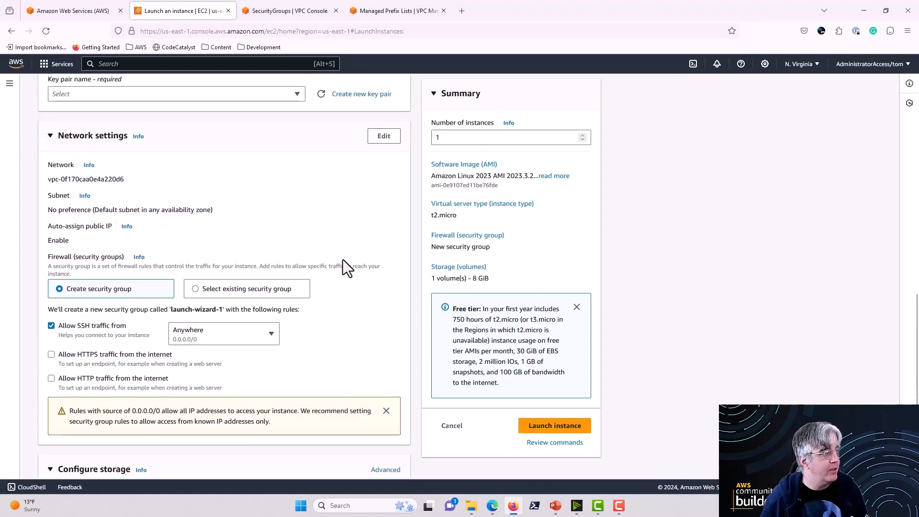
pyautogui.scroll(-1, 342, 260)
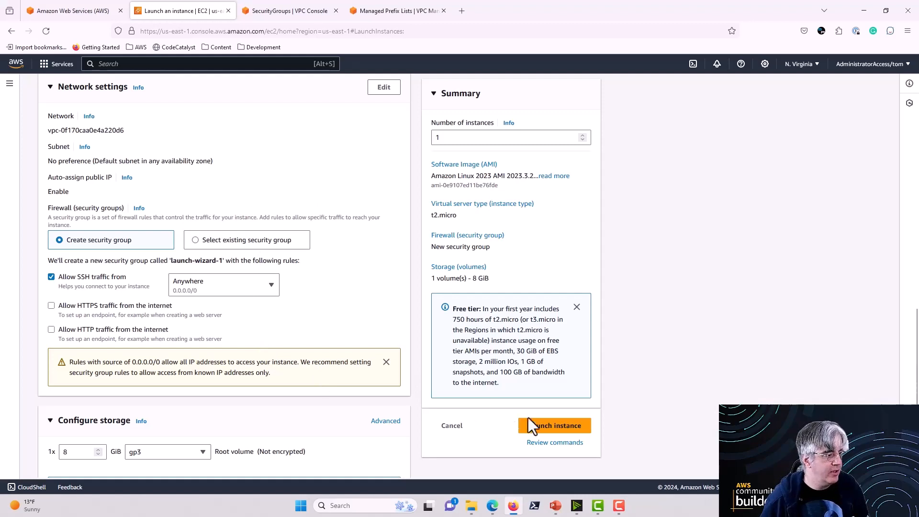
# Step: Select the basementprogrammer-us-east-1 key pair required for login and launch the test instance with a new security group
pyautogui.click(538, 428)
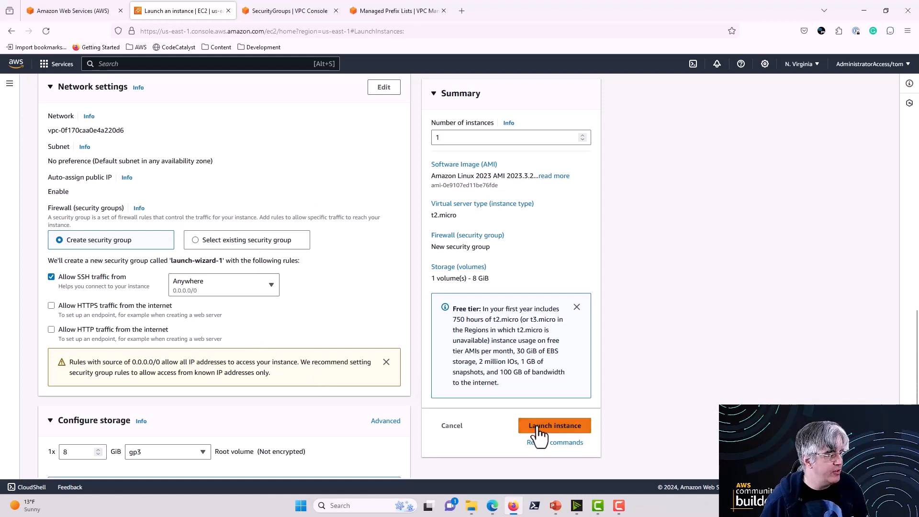
pyautogui.scroll(4, 220, 186)
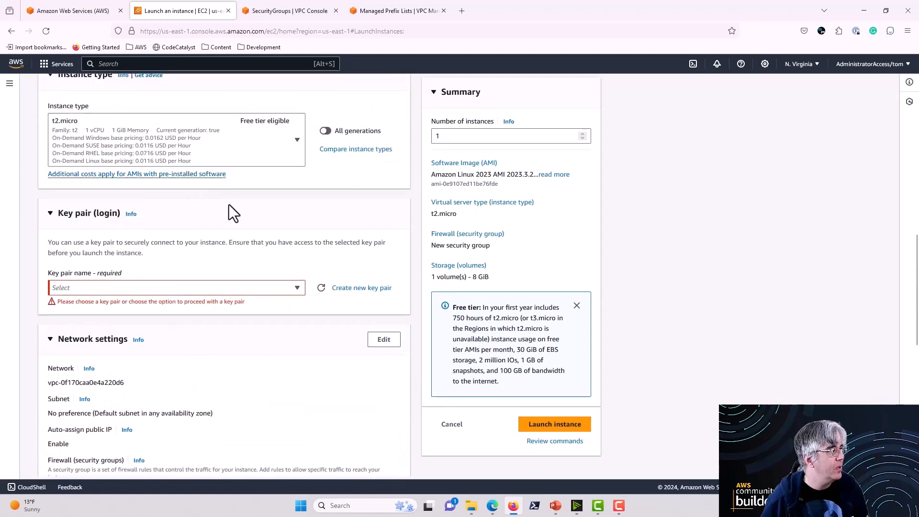
pyautogui.click(123, 290)
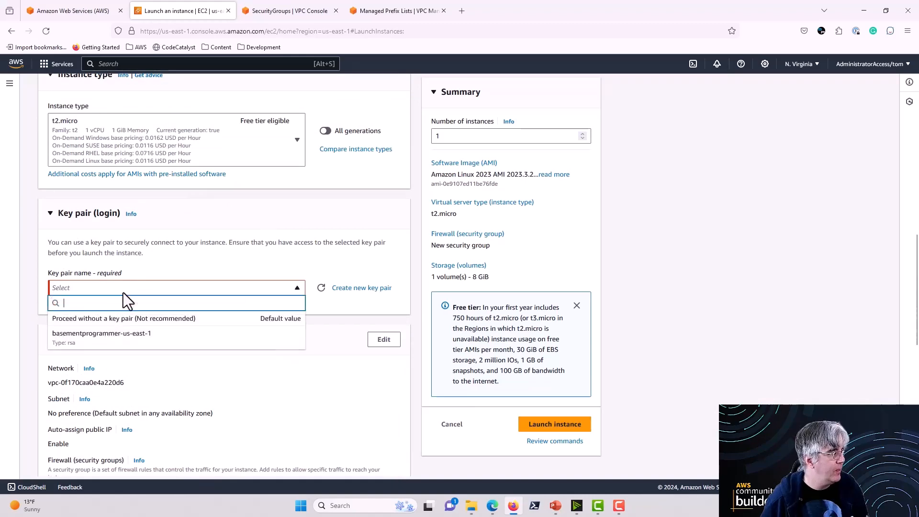
pyautogui.click(99, 337)
pyautogui.scroll(-5, 330, 330)
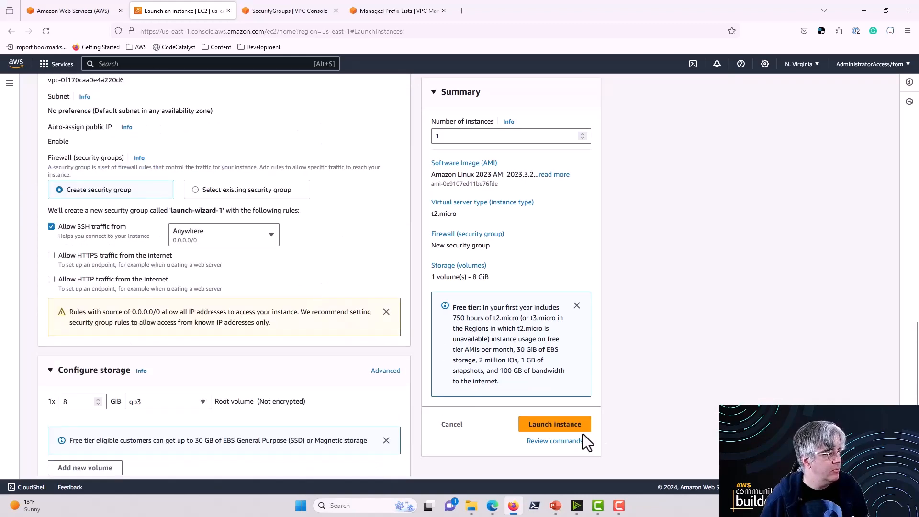
pyautogui.click(555, 427)
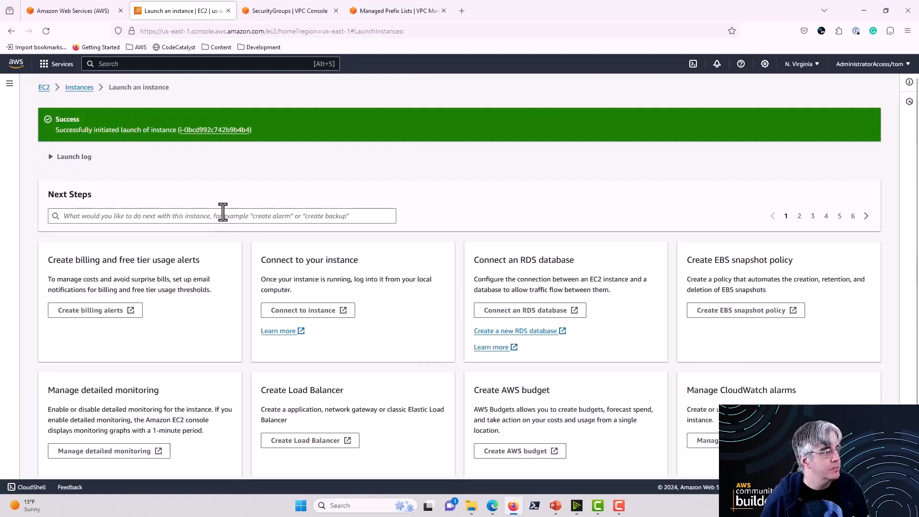
# Step: Reload the VPC's security group list and inspect the inbound SSH rule of the launch-wizard-1 group
pyautogui.click(286, 14)
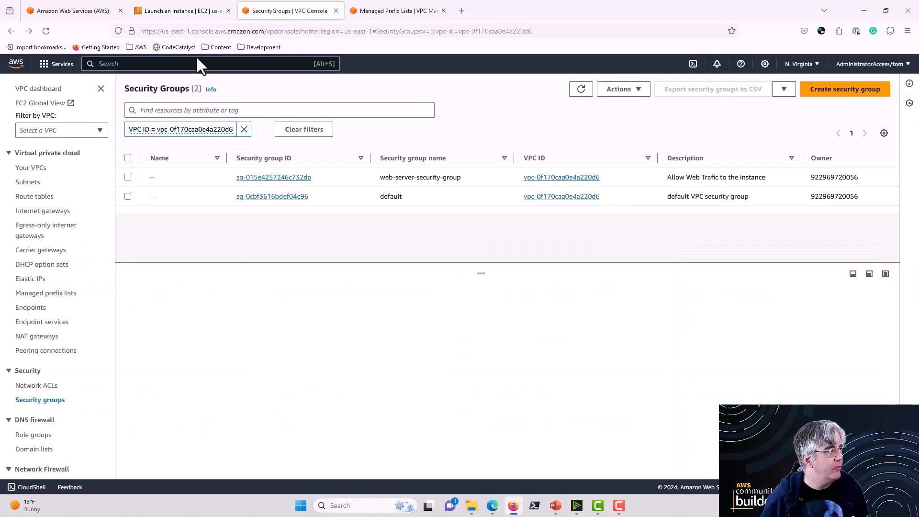
pyautogui.click(47, 30)
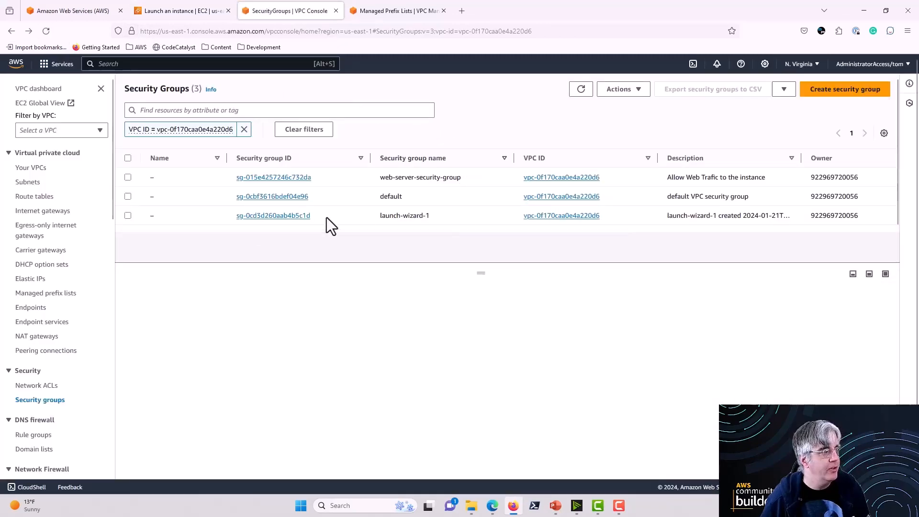
pyautogui.moveTo(436, 218); pyautogui.dragTo(371, 217)
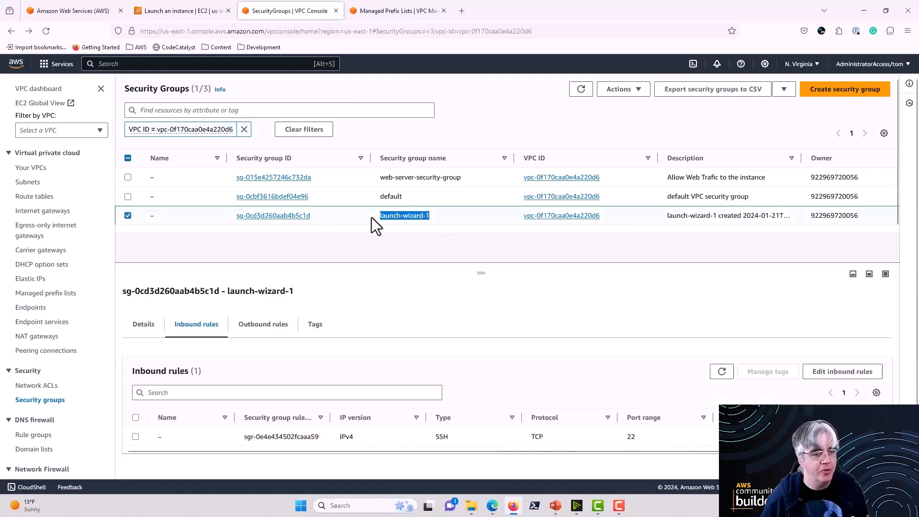
pyautogui.click(440, 217)
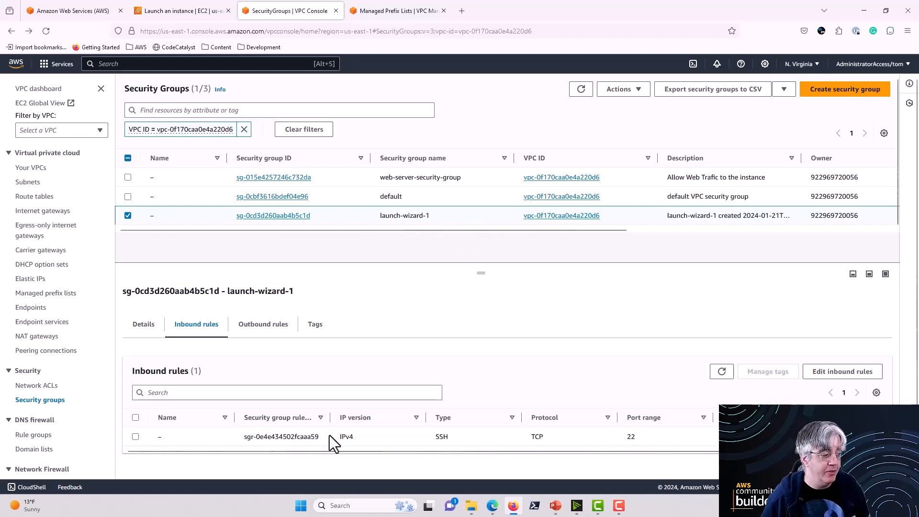
pyautogui.click(417, 435)
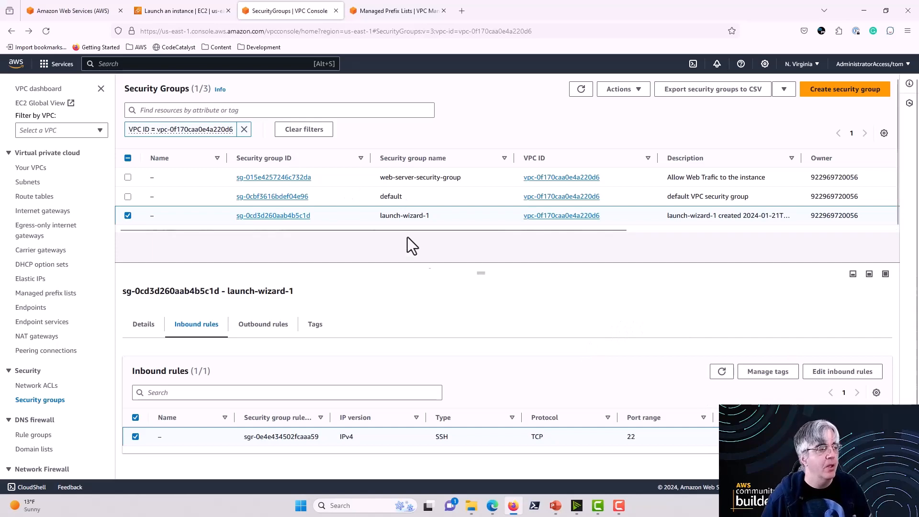
# Step: Start another instance launch from the EC2 instances list, choosing the basementprogrammer-us-east-1 key pair for login
pyautogui.click(188, 11)
pyautogui.click(78, 88)
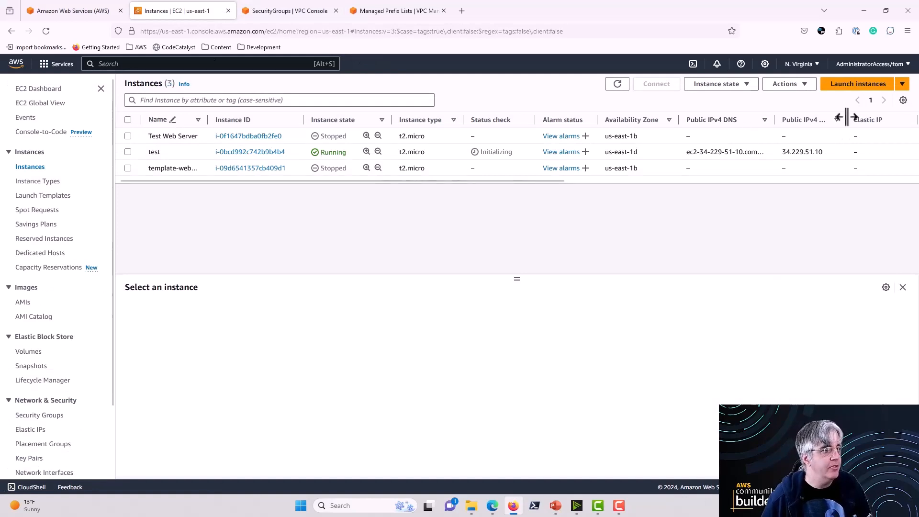
pyautogui.click(853, 87)
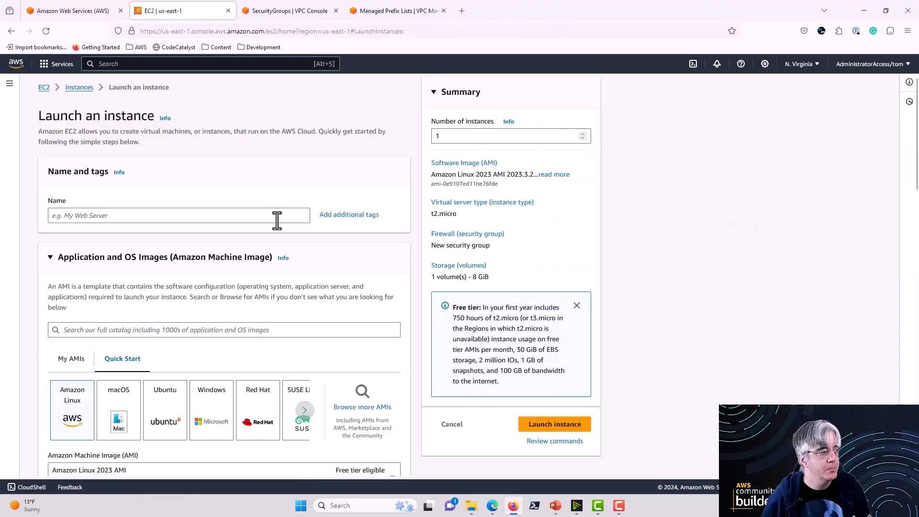
pyautogui.click(118, 216)
pyautogui.scroll(-3, 122, 225)
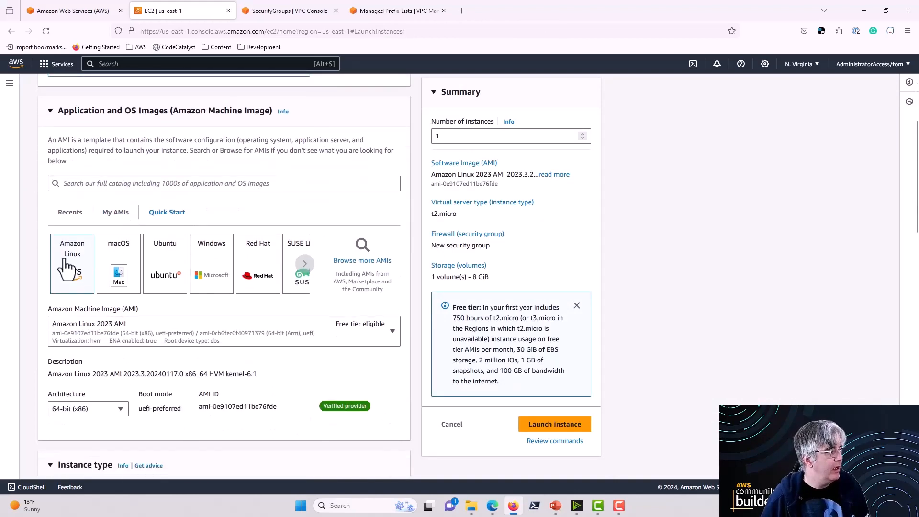
pyautogui.scroll(-5, 72, 267)
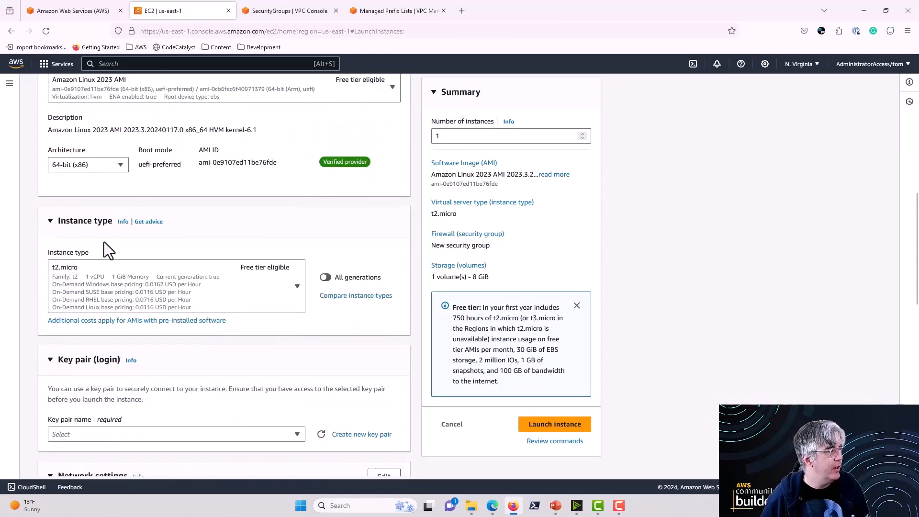
pyautogui.scroll(-5, 110, 285)
pyautogui.click(120, 239)
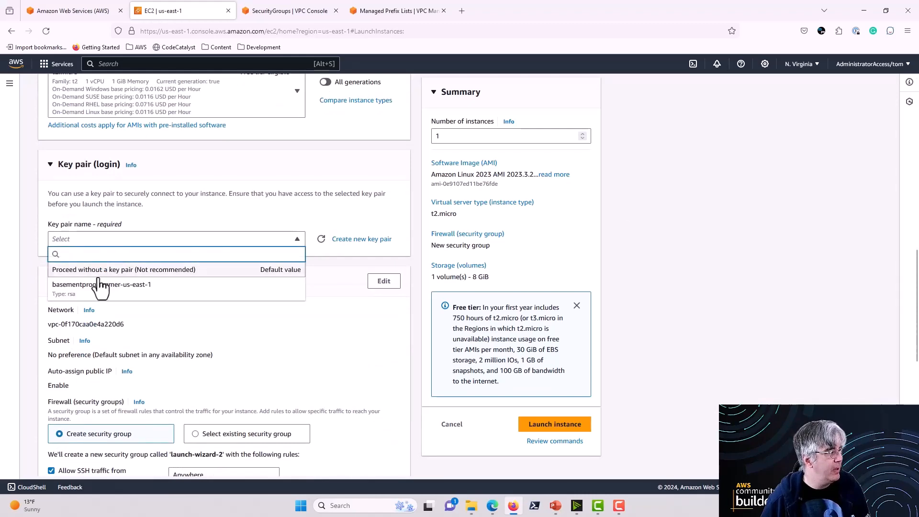
pyautogui.click(96, 296)
# Step: Set the instance's firewall to use an existing security group and open the list of common security groups
pyautogui.scroll(-4, 105, 287)
pyautogui.scroll(-1, 104, 281)
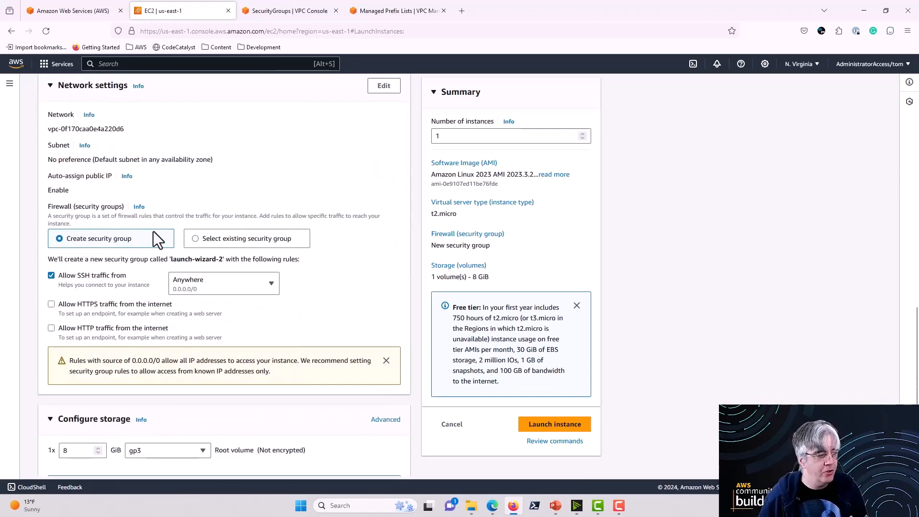
pyautogui.click(195, 239)
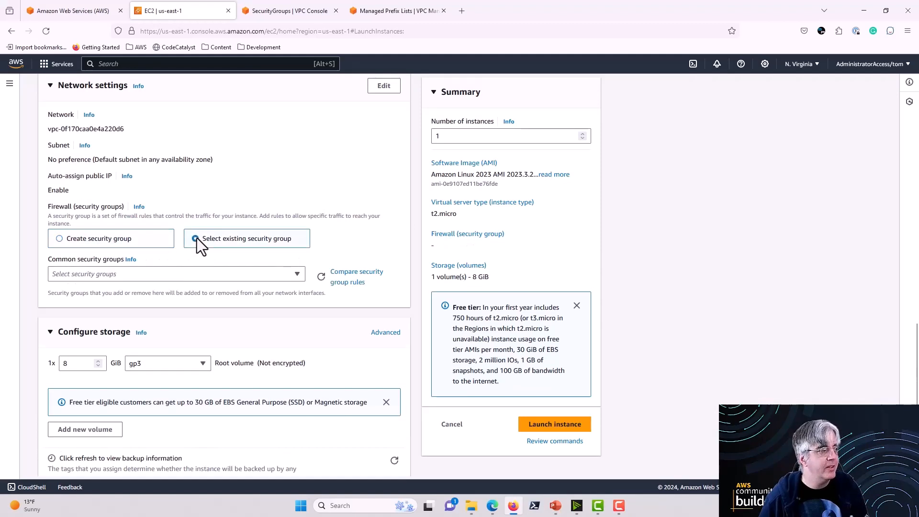
pyautogui.click(273, 275)
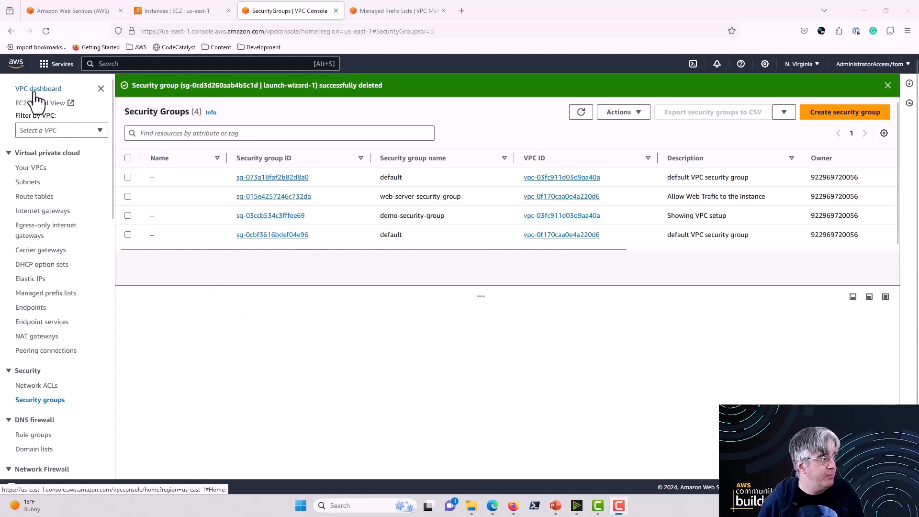
# Step: Go from the EC2 instances list to the EC2 security groups and open the form for creating a new group
pyautogui.click(163, 10)
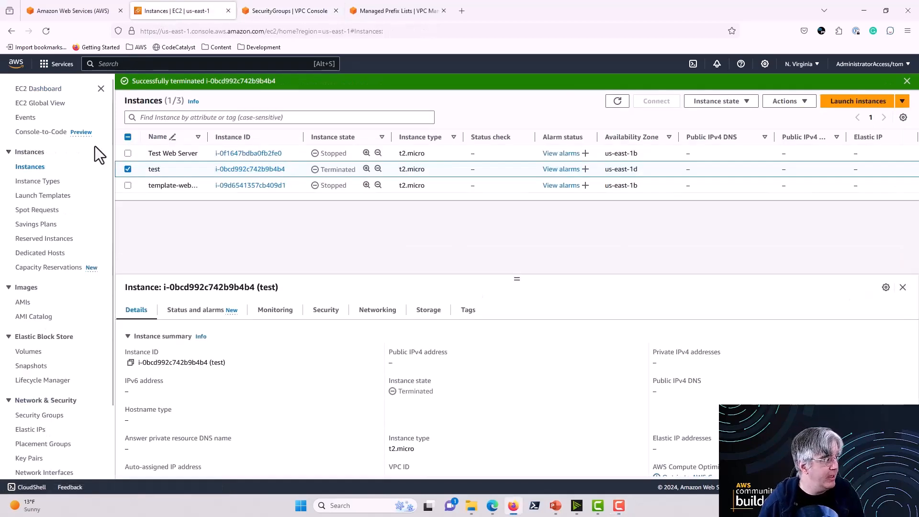
pyautogui.scroll(-2, 86, 240)
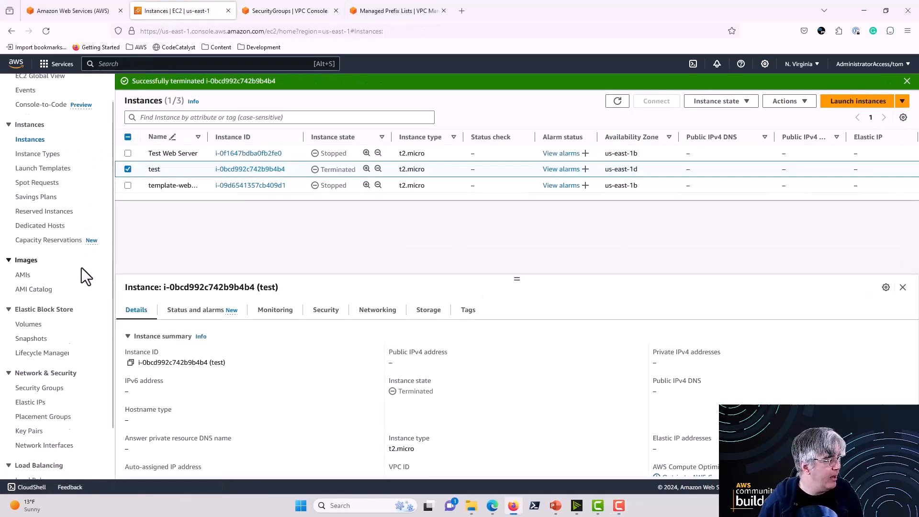
pyautogui.click(48, 378)
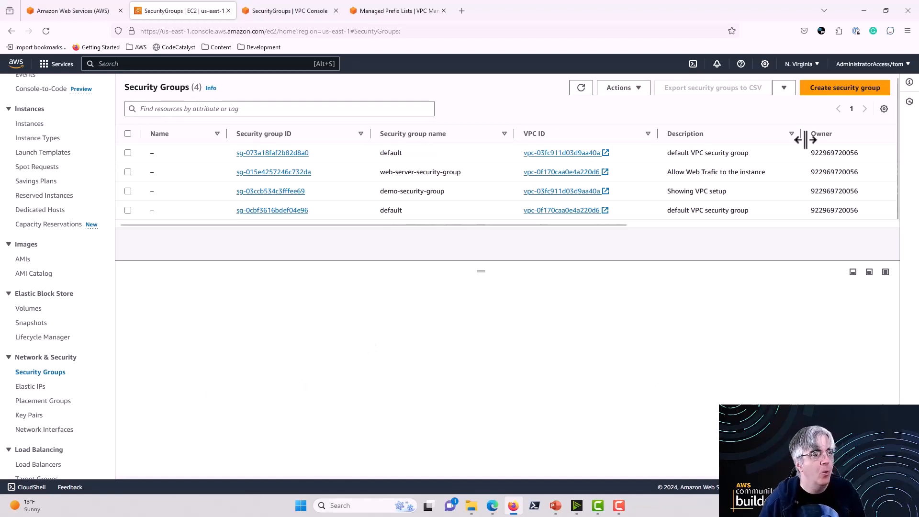
pyautogui.click(820, 98)
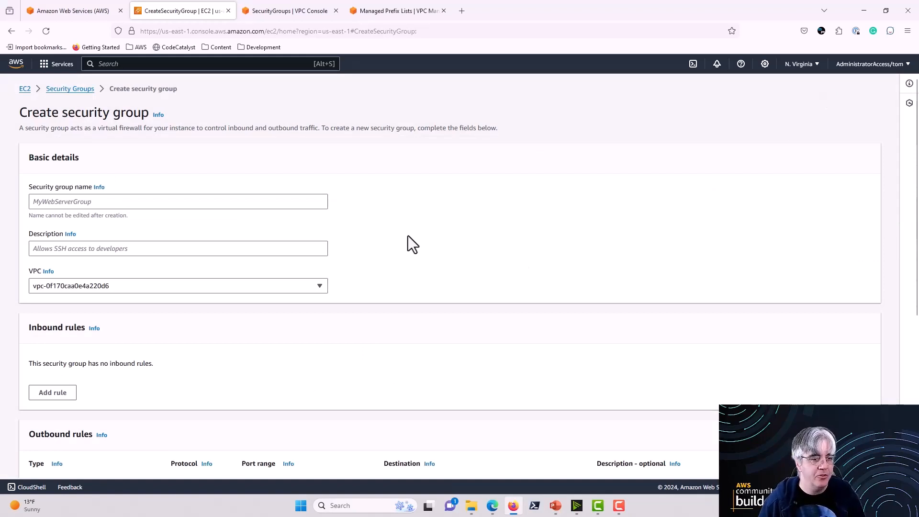
pyautogui.click(113, 201)
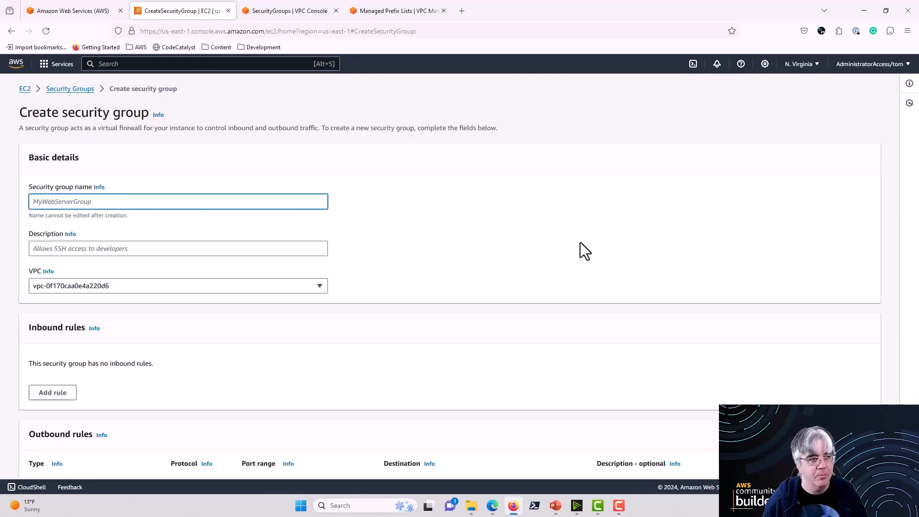
pyautogui.click(5, 32)
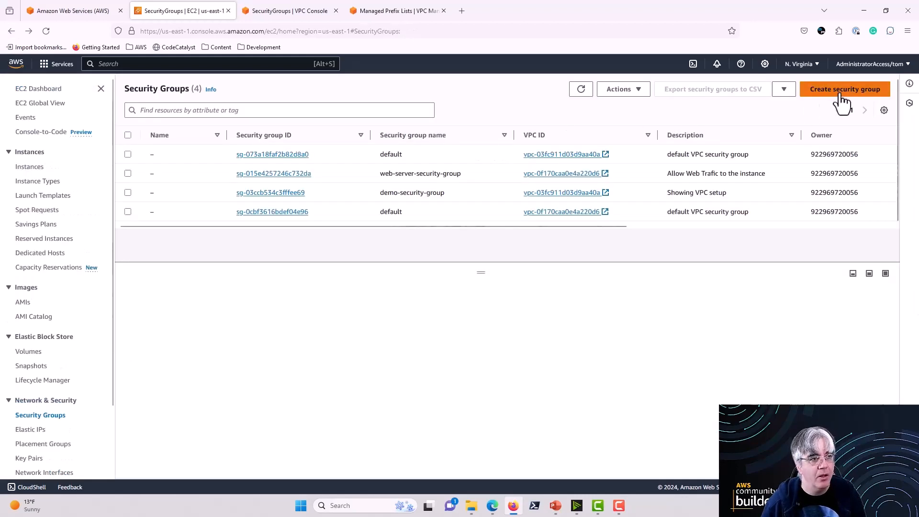
pyautogui.click(841, 93)
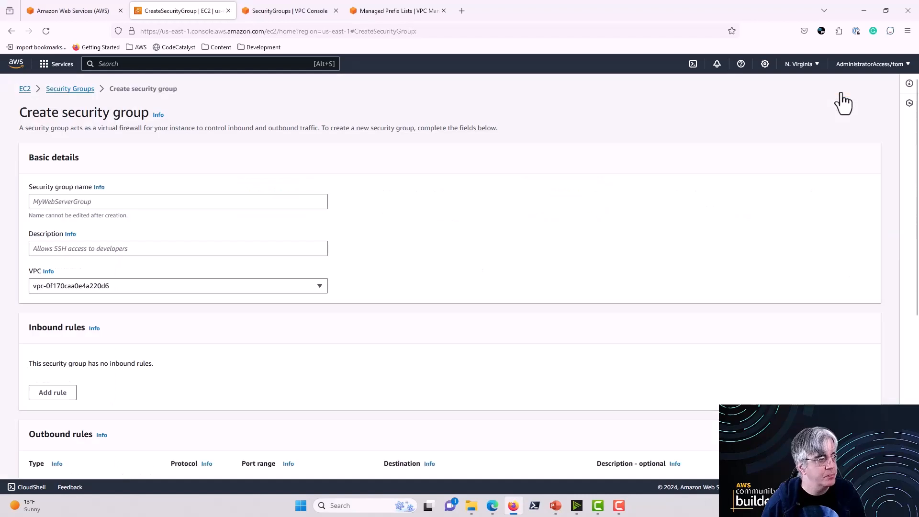
# Step: Name the new security group video-web-server-sg
pyautogui.click(186, 201)
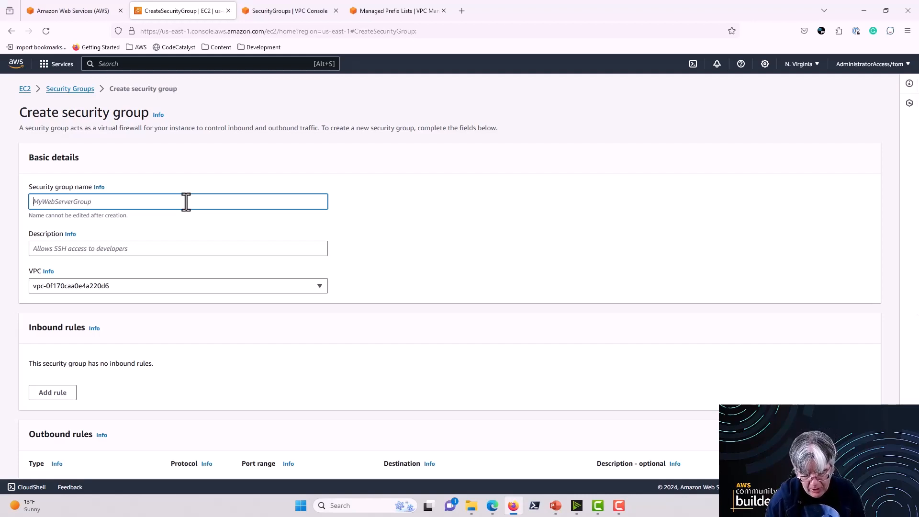
pyautogui.write('vid')
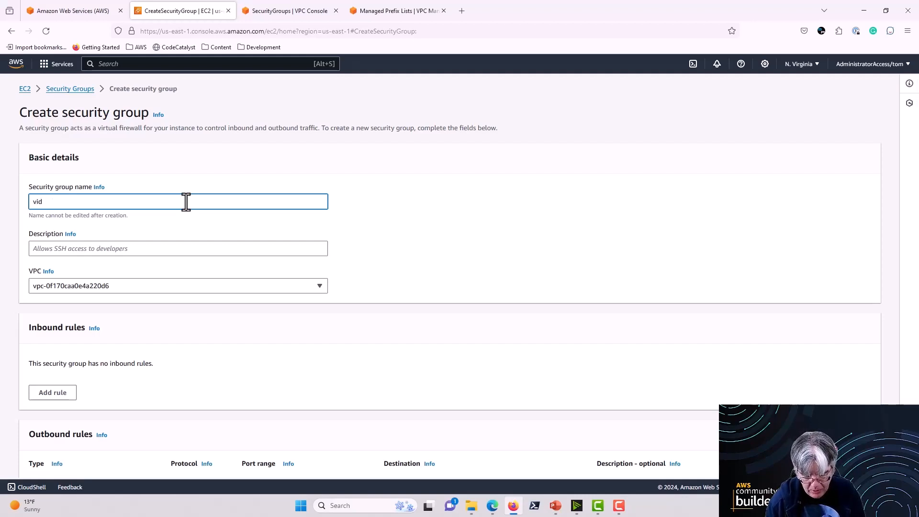
pyautogui.write('eo-web')
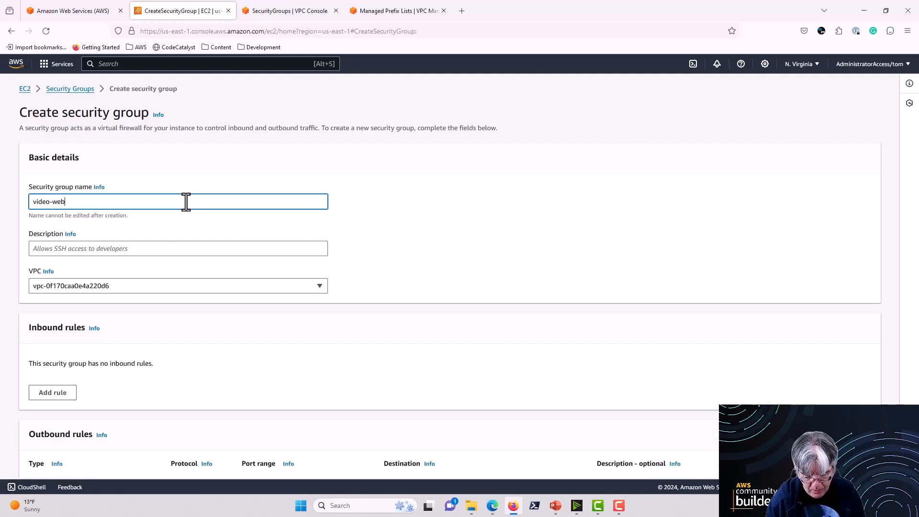
pyautogui.write('-server-')
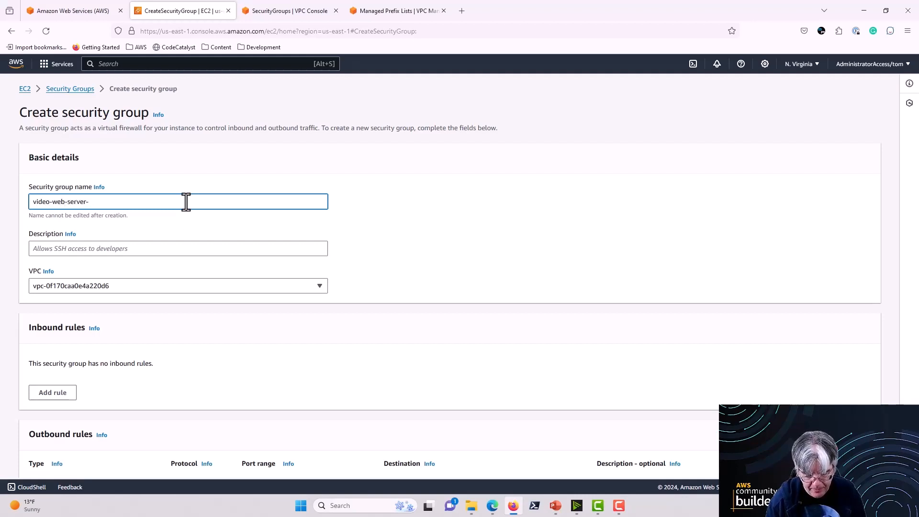
pyautogui.write('sg')
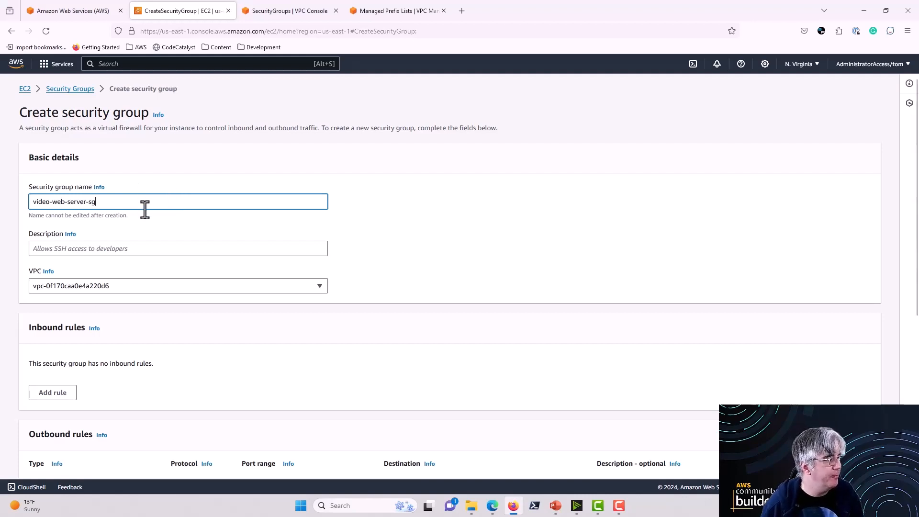
# Step: Enter "Web server security group for the SG Video" as the security group's description
pyautogui.click(152, 250)
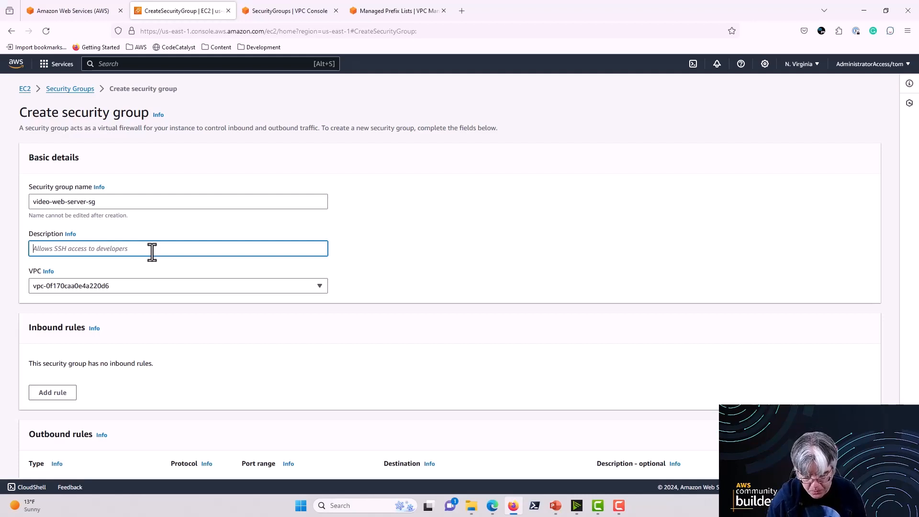
pyautogui.write('Web server')
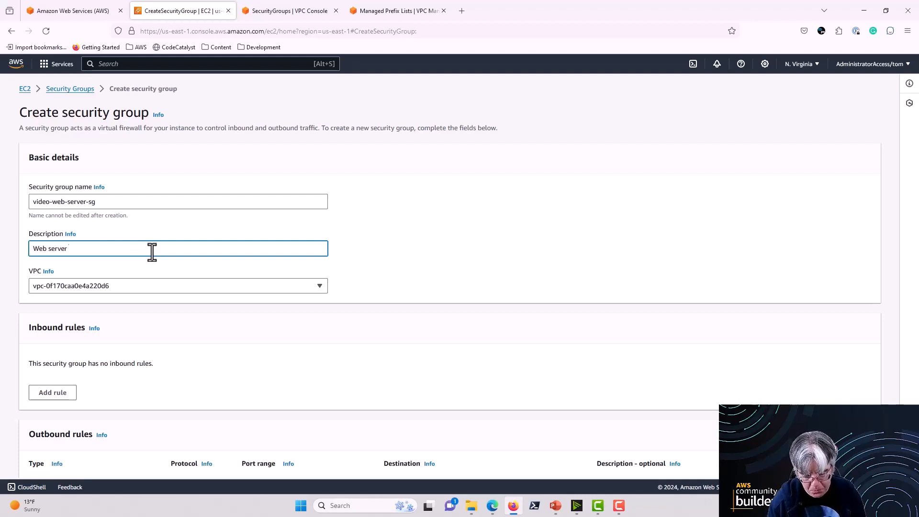
pyautogui.write(' s')
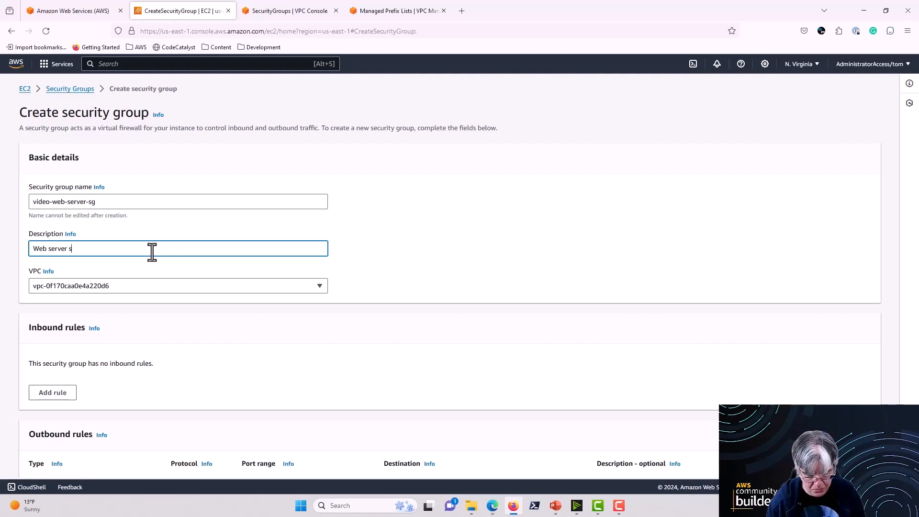
pyautogui.write('ecurity g')
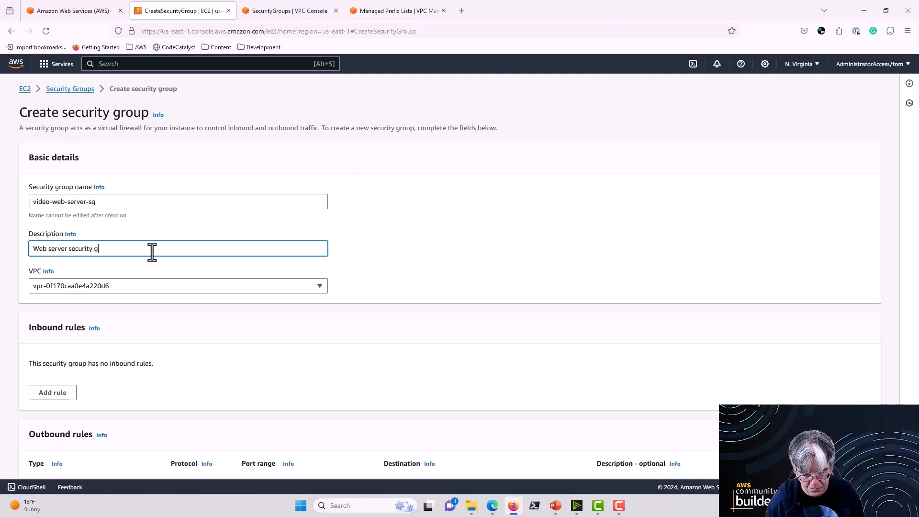
pyautogui.write('roup for th')
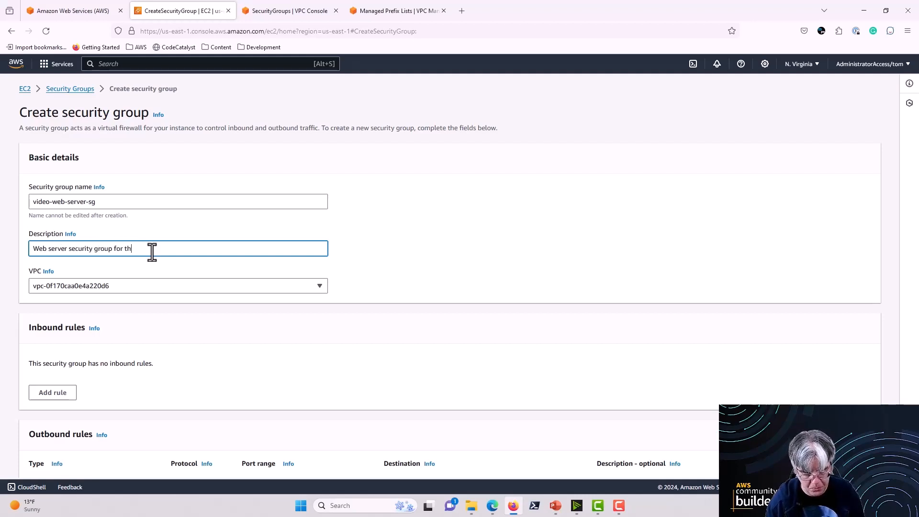
pyautogui.write('e S')
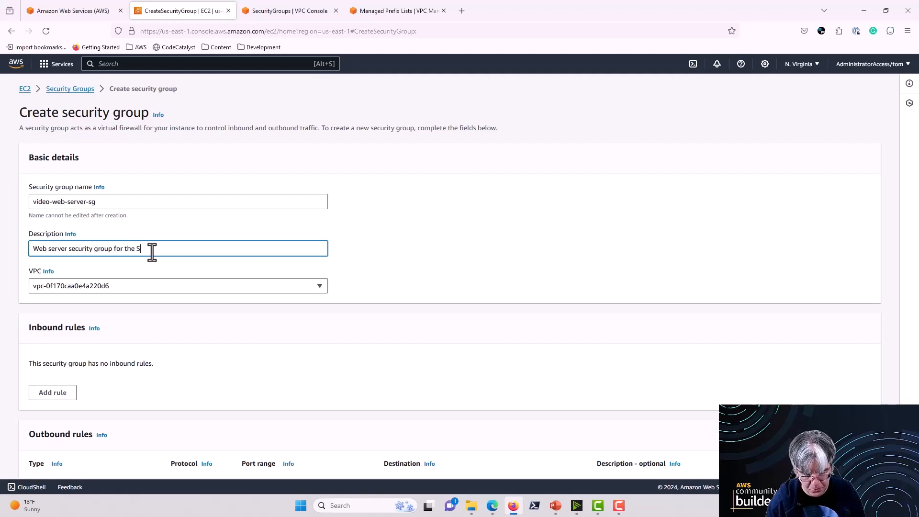
pyautogui.write('G Video')
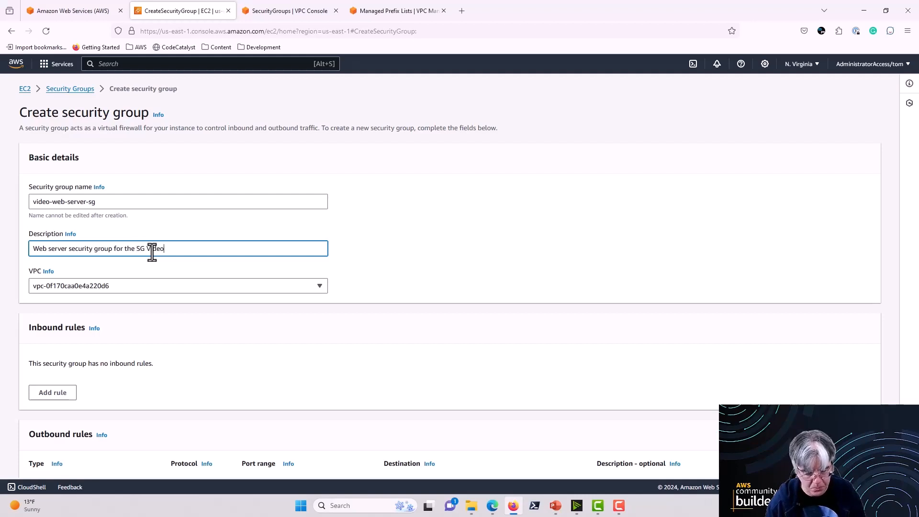
# Step: Assign the new security group to the DemoVPC-vpc VPC instead of the default one
pyautogui.click(211, 287)
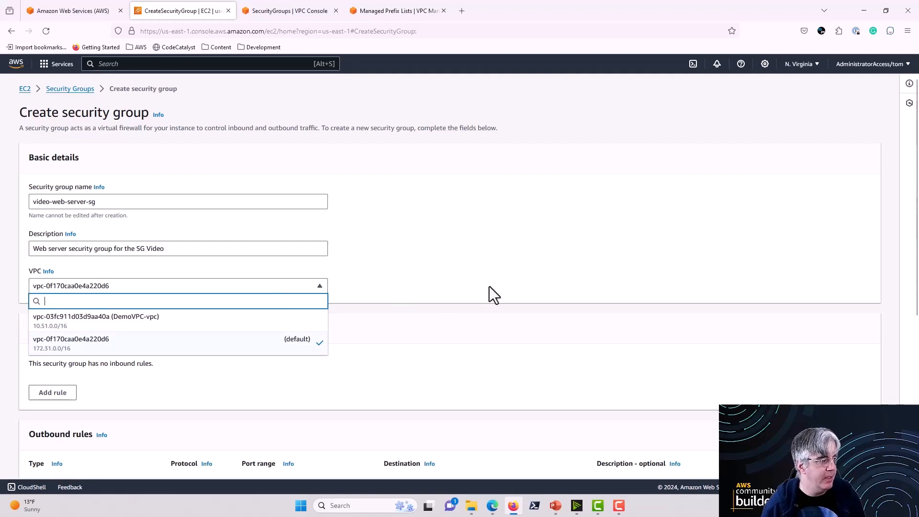
pyautogui.scroll(-5, 472, 289)
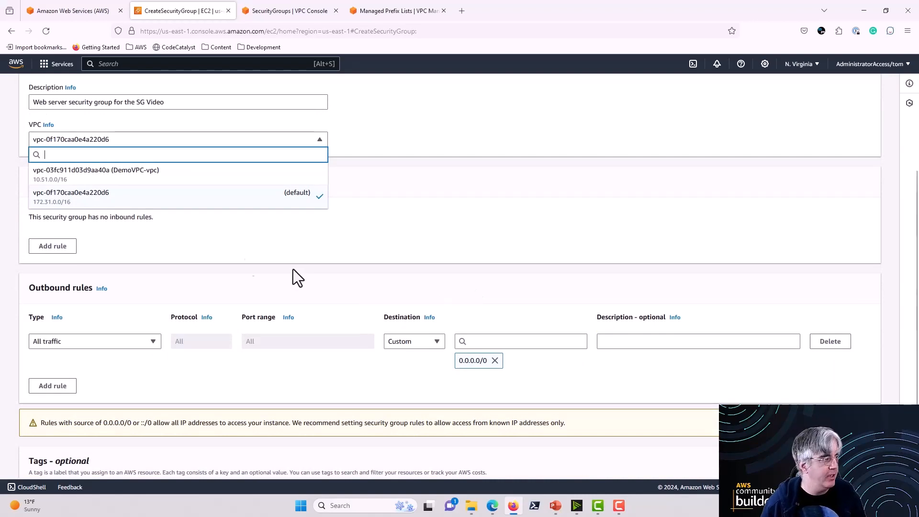
pyautogui.click(171, 181)
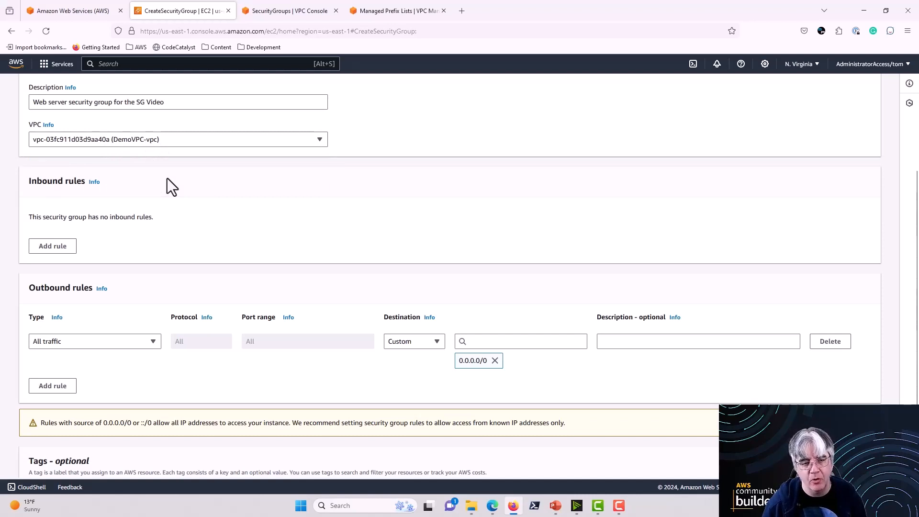
pyautogui.click(182, 142)
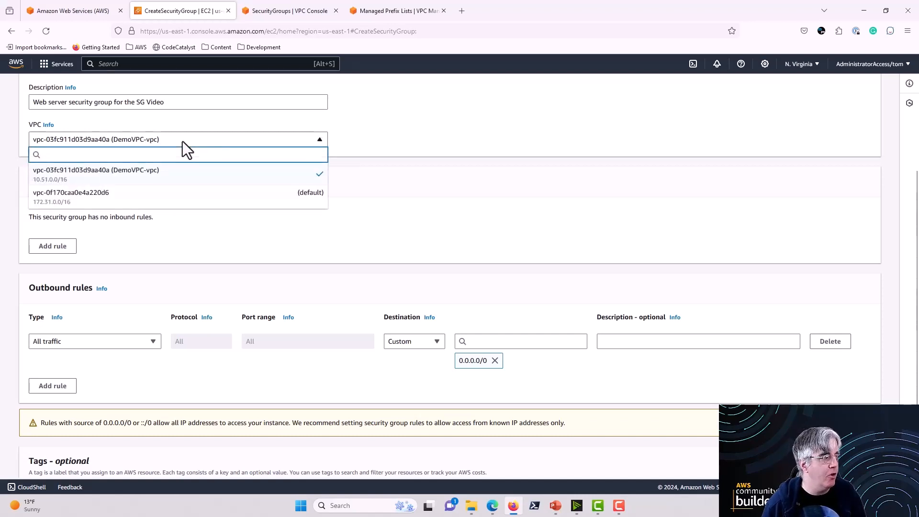
pyautogui.click(183, 141)
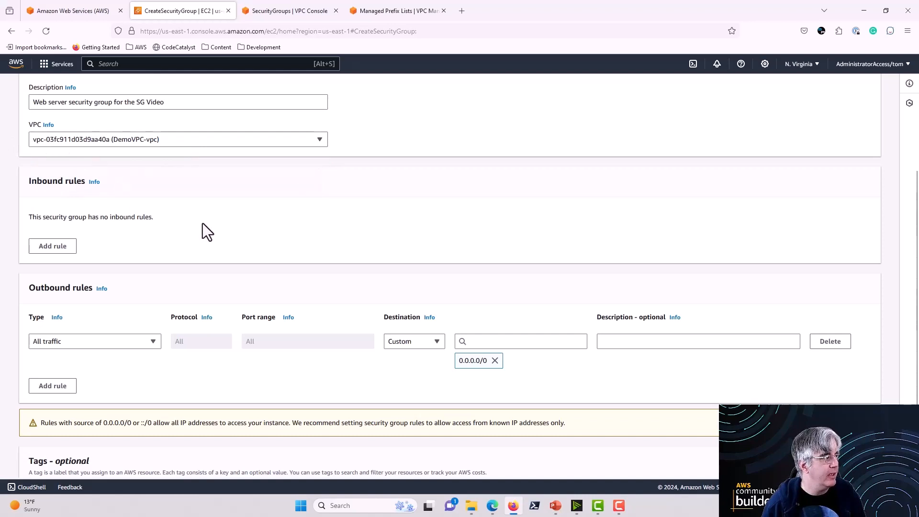
# Step: Add an inbound rule to the security group and set its type to HTTP
pyautogui.scroll(-2, 282, 225)
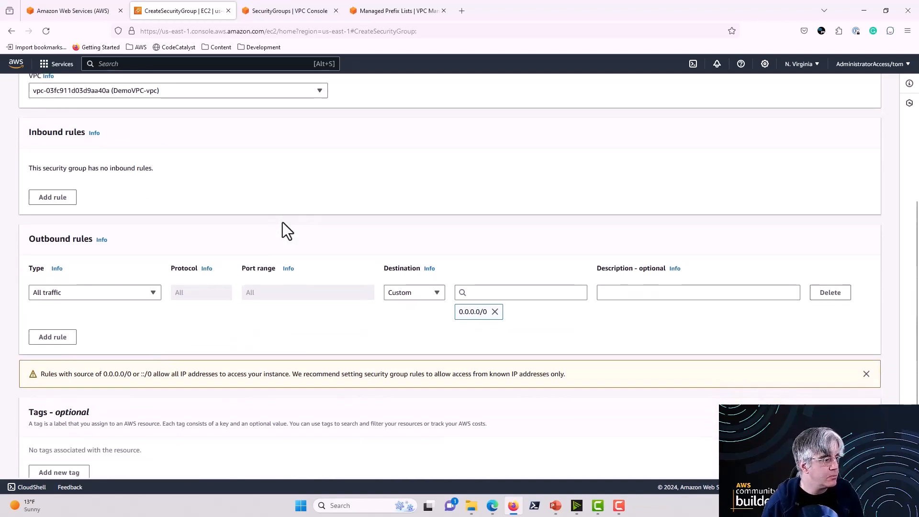
pyautogui.scroll(2, 282, 225)
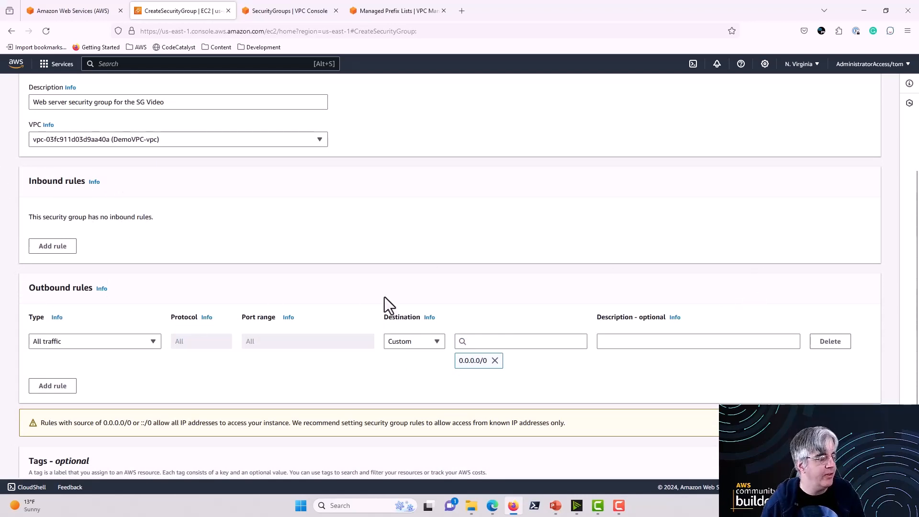
pyautogui.click(44, 248)
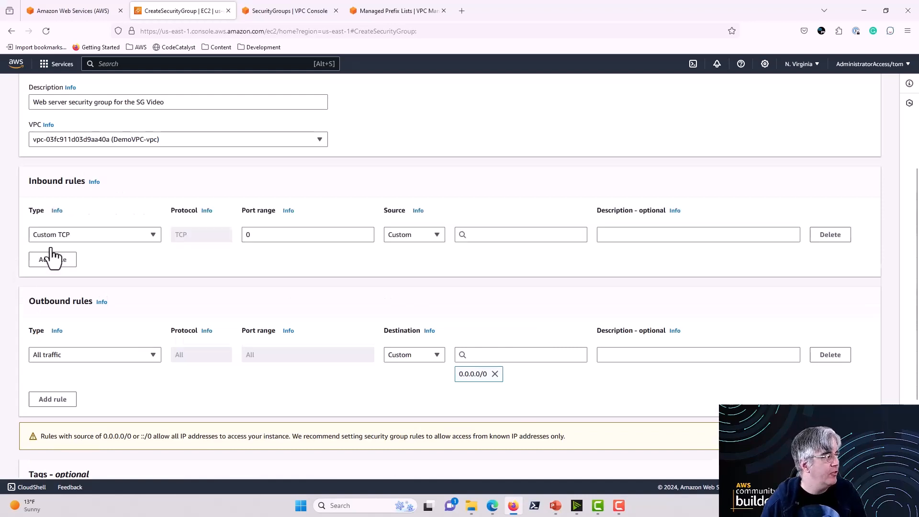
pyautogui.click(152, 235)
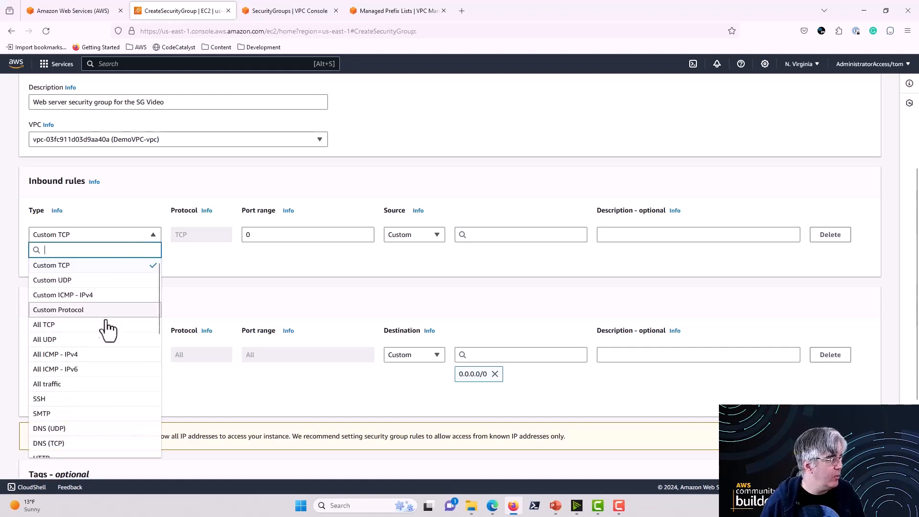
pyautogui.scroll(-5, 94, 342)
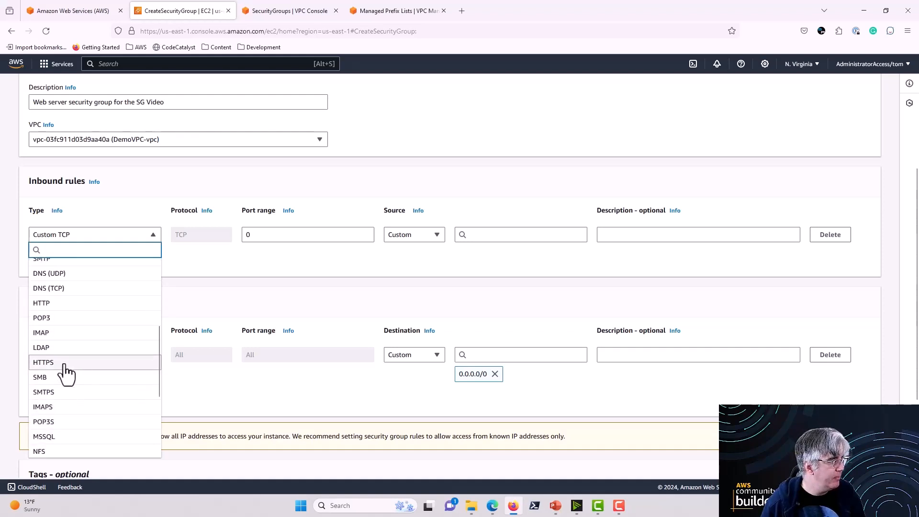
pyautogui.click(61, 304)
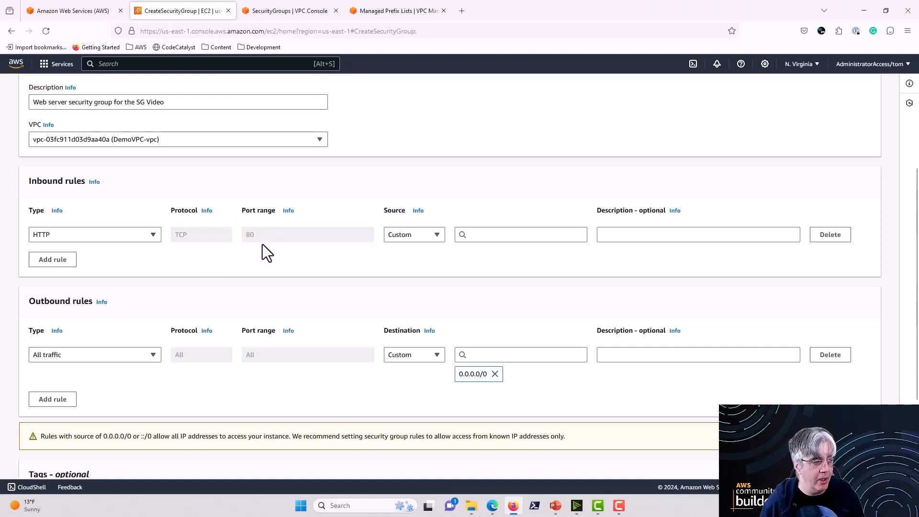
# Step: Switch the inbound rule's type to Custom TCP and return it to HTTP
pyautogui.click(151, 234)
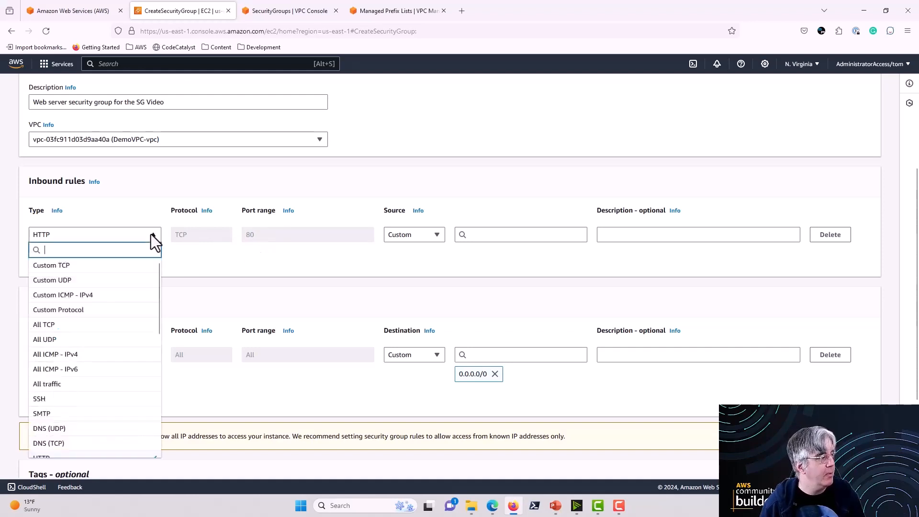
pyautogui.click(127, 265)
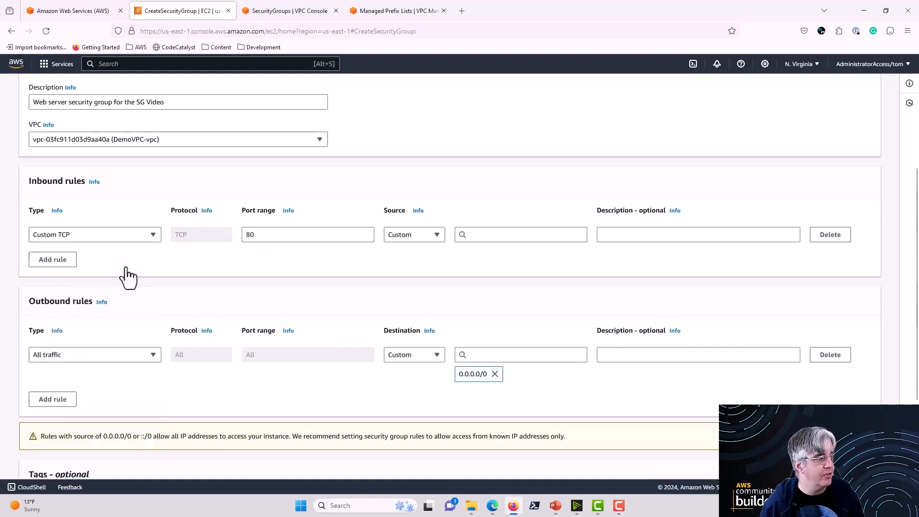
pyautogui.click(154, 236)
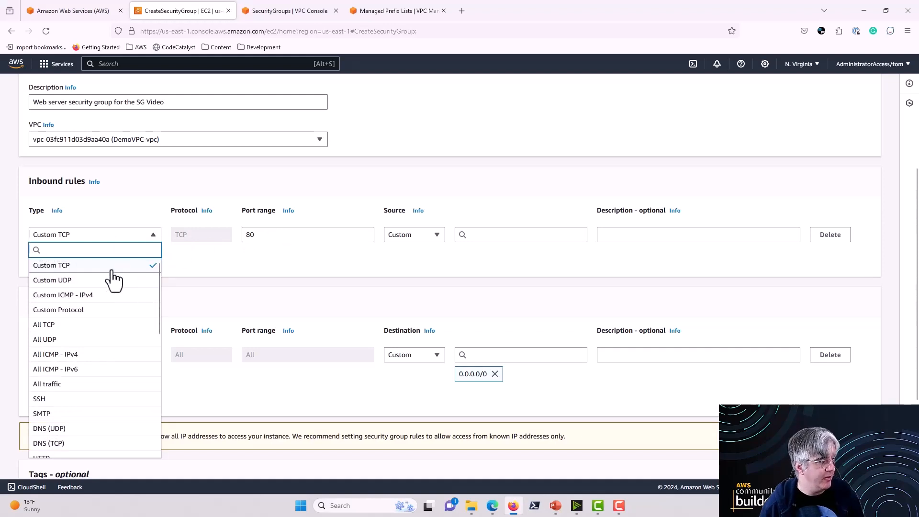
pyautogui.scroll(-2, 79, 373)
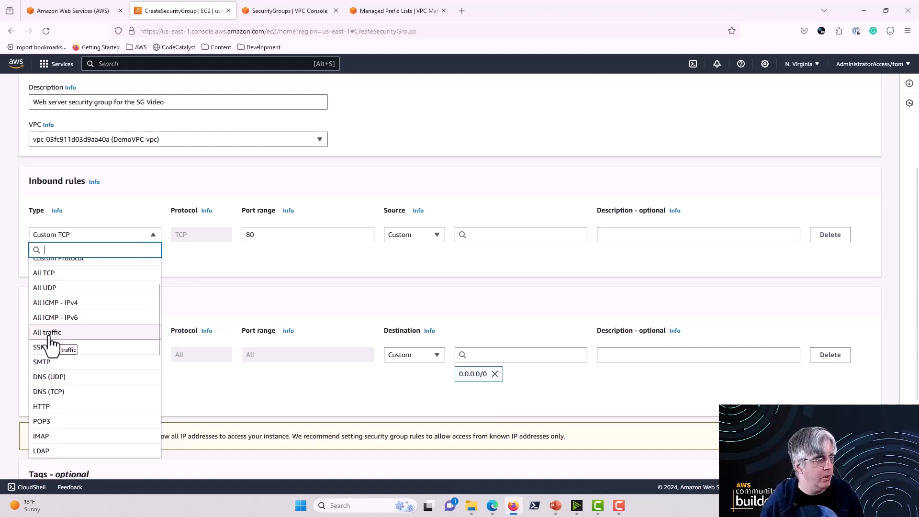
pyautogui.click(54, 406)
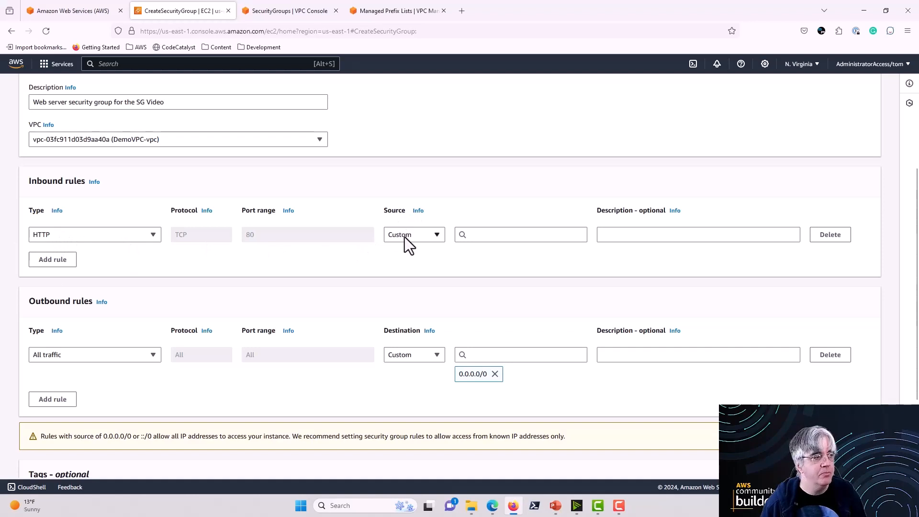
# Step: Try 0.0.0.0/0 as the HTTP rule's source and remove that CIDR block again
pyautogui.click(502, 234)
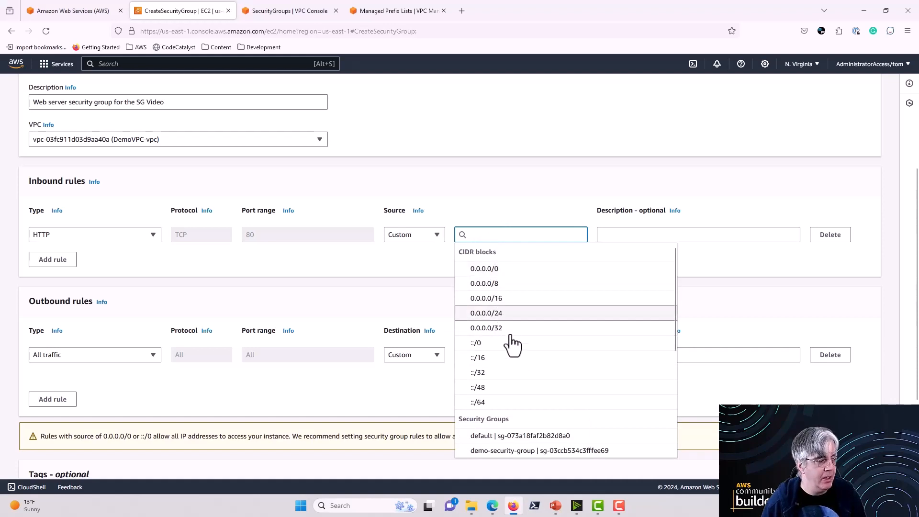
pyautogui.click(507, 272)
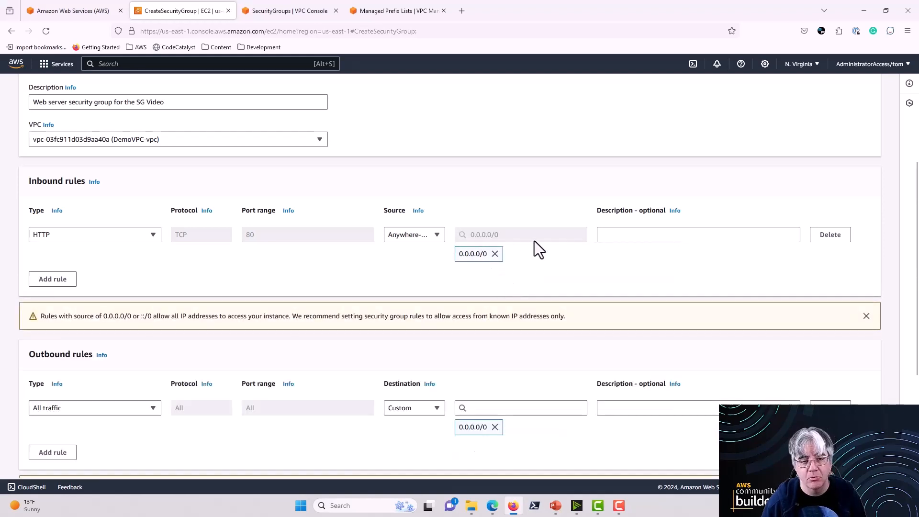
pyautogui.click(494, 254)
# Step: Browse the CIDR blocks, security groups and prefix lists available as the HTTP rule's source, then try 0.0.0.0/0 and remove it
pyautogui.click(504, 236)
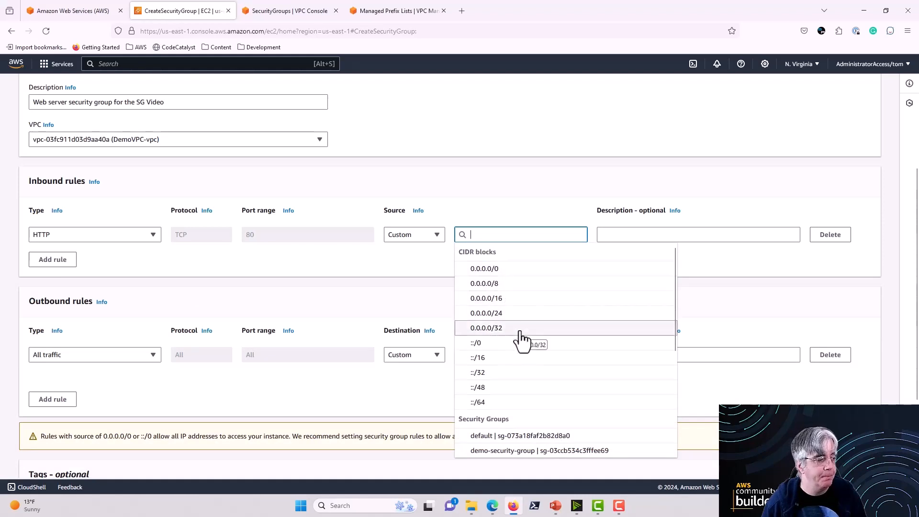
pyautogui.scroll(-3, 522, 338)
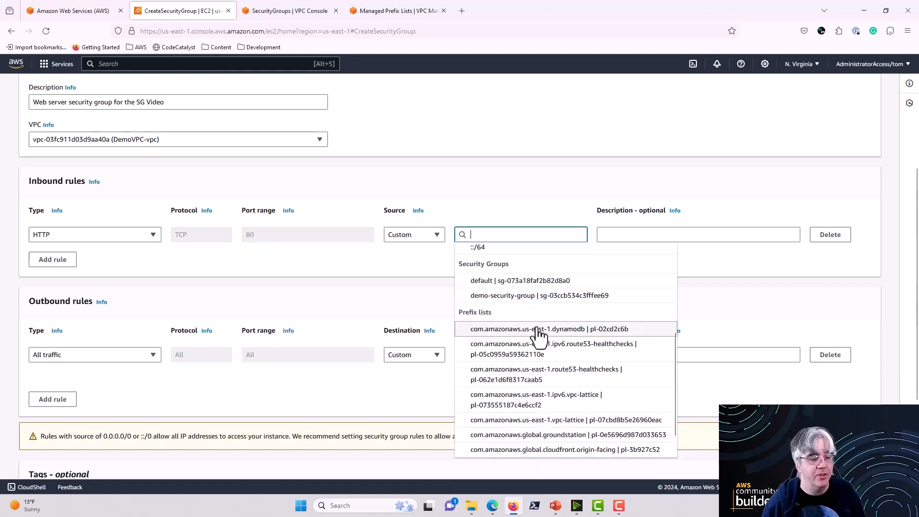
pyautogui.scroll(8, 568, 348)
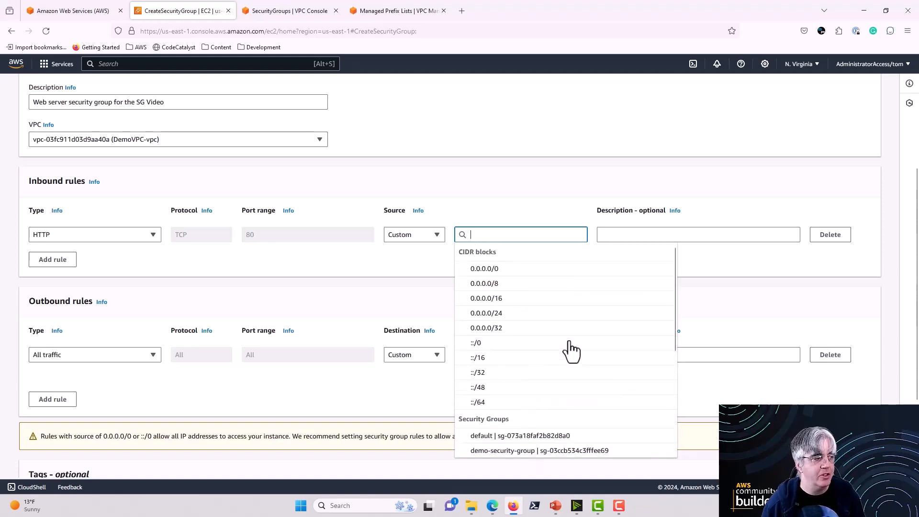
pyautogui.scroll(-3, 819, 313)
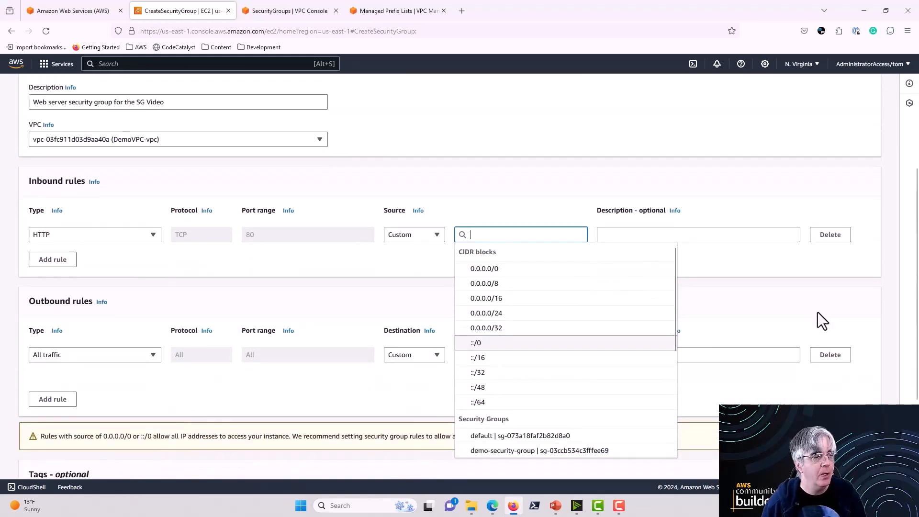
pyautogui.click(496, 270)
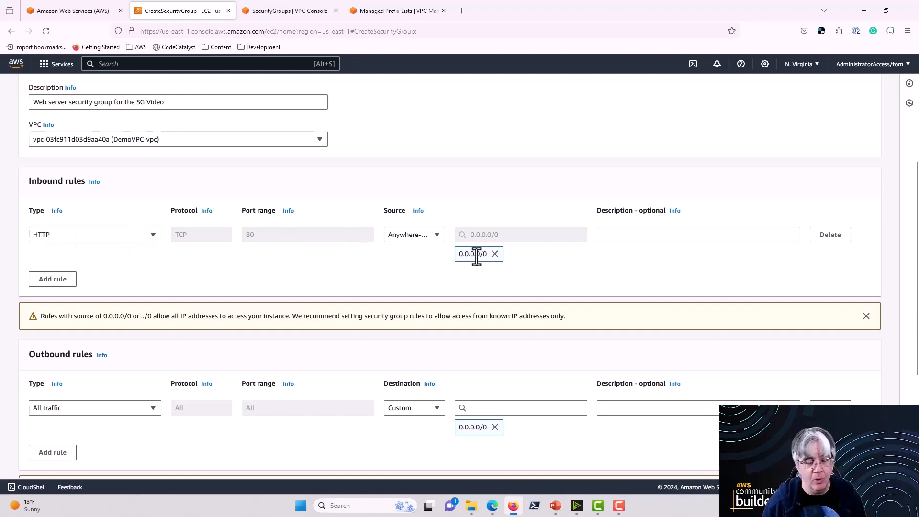
pyautogui.click(495, 253)
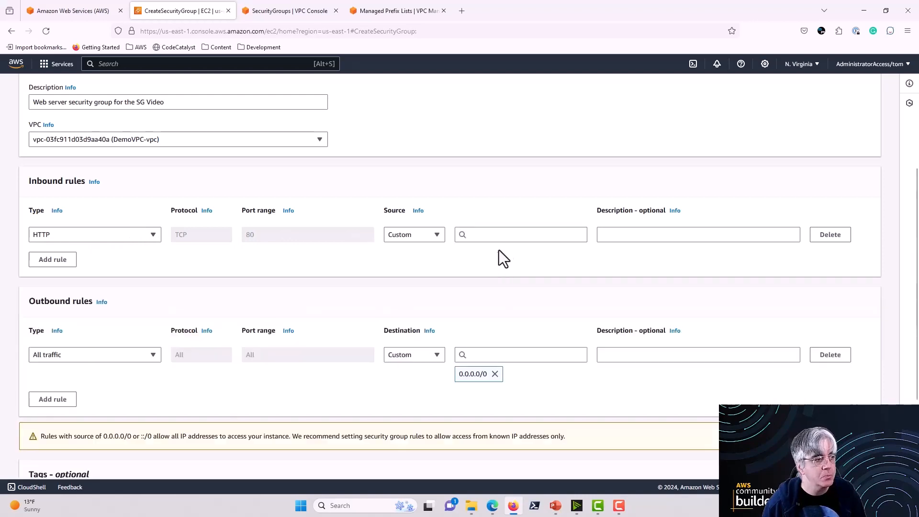
# Step: Try My IP as the HTTP rule's source, then remove that address and return the source type to Custom
pyautogui.click(512, 234)
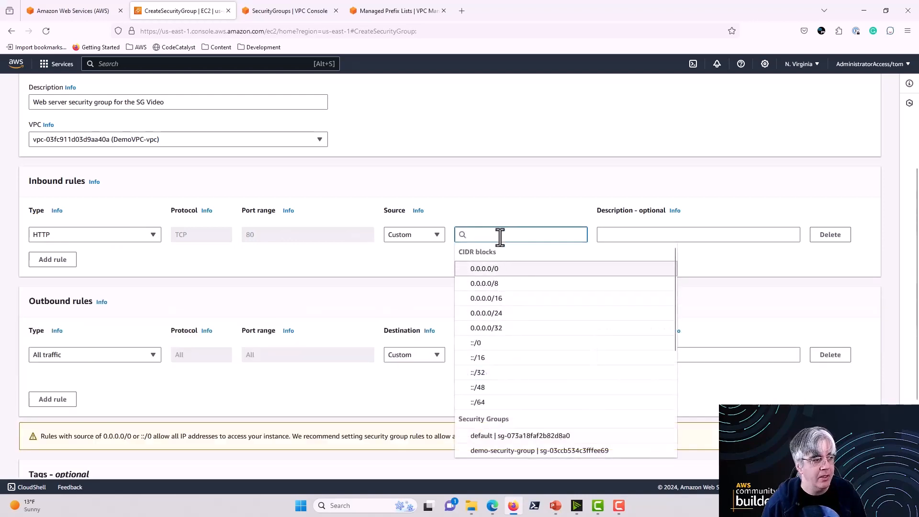
pyautogui.click(401, 263)
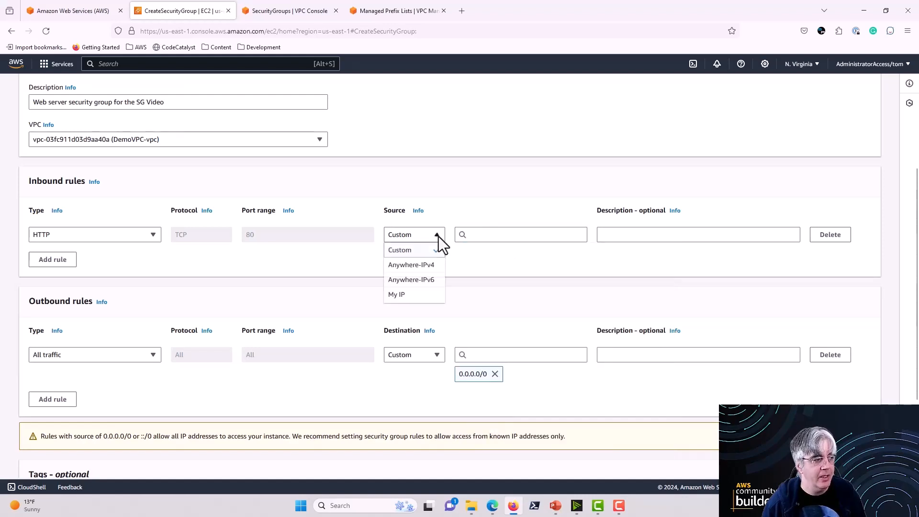
pyautogui.click(438, 238)
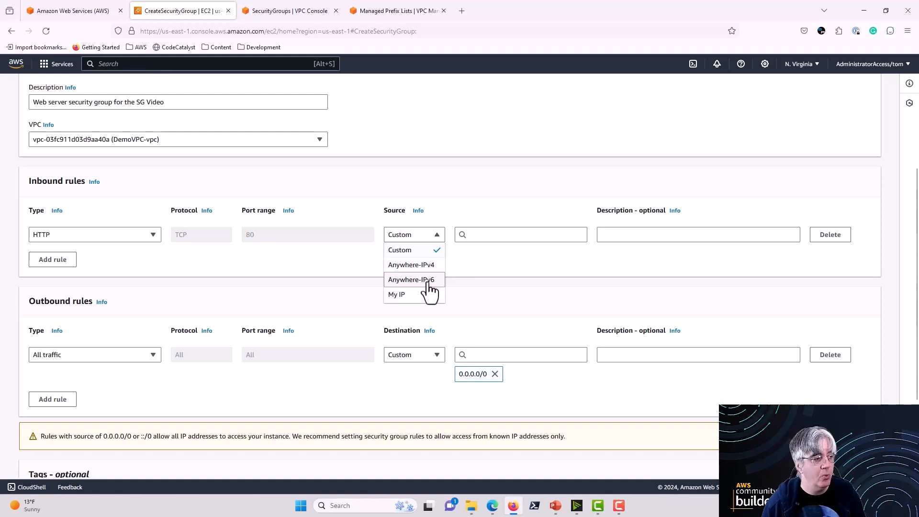
pyautogui.click(396, 295)
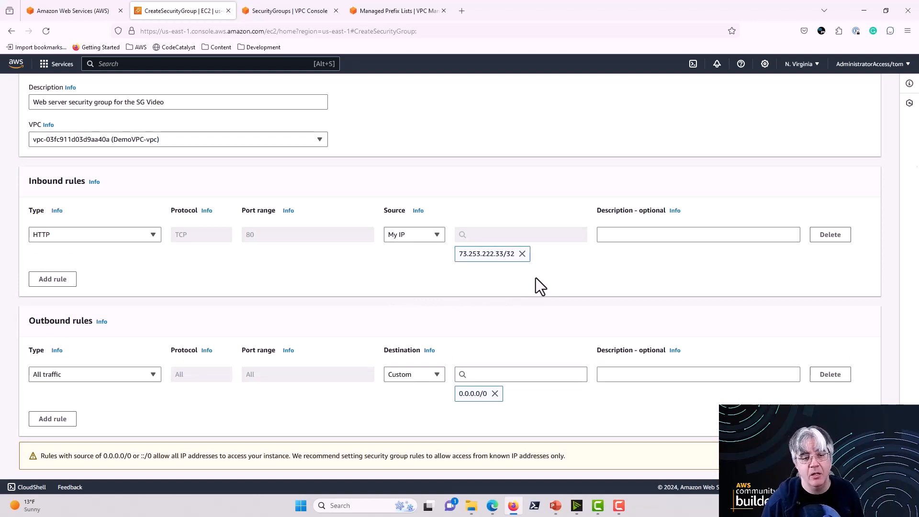
pyautogui.click(522, 253)
pyautogui.click(432, 235)
pyautogui.click(411, 250)
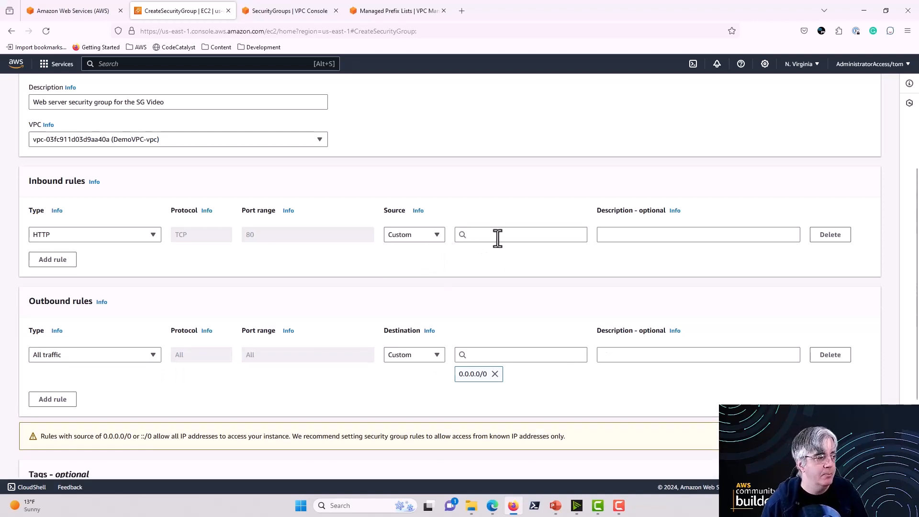
# Step: Set the HTTP rule's source to Anywhere-IPv4 and describe the rule as "HTTP from anywhere"
pyautogui.click(498, 236)
pyautogui.click(419, 235)
pyautogui.click(413, 262)
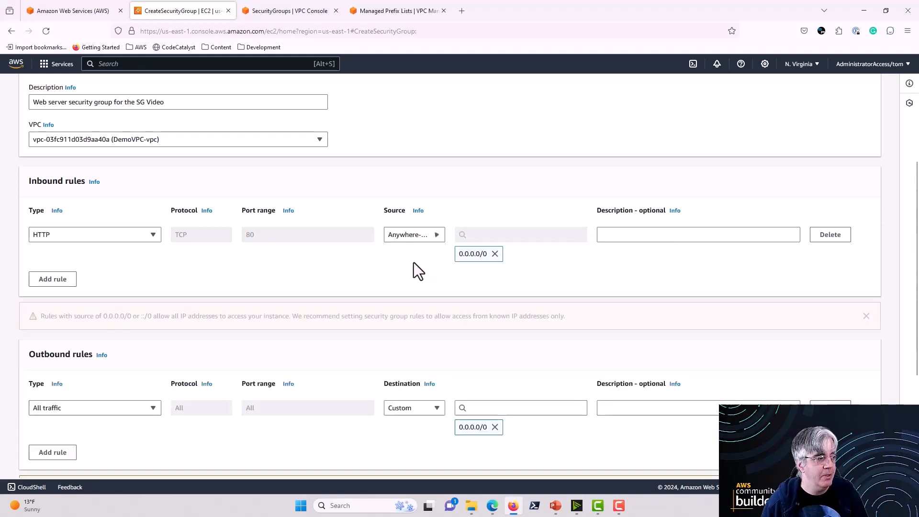
pyautogui.click(630, 235)
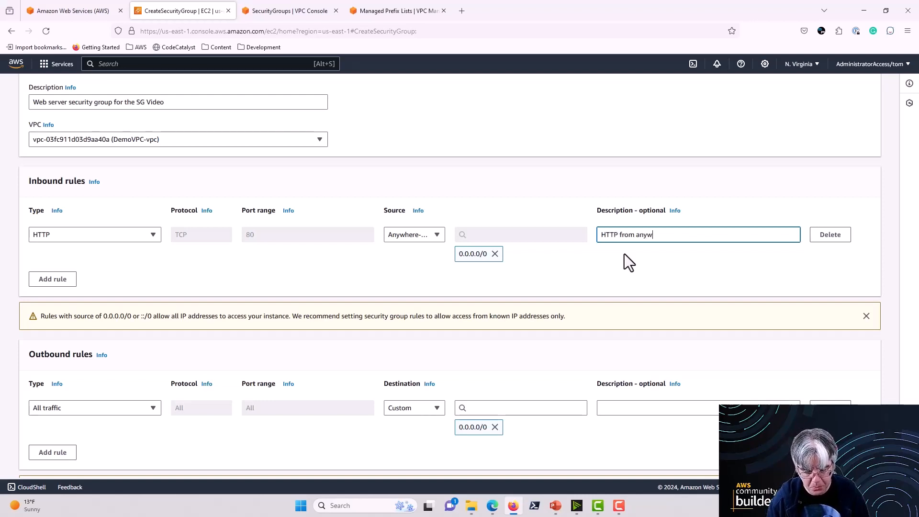
pyautogui.write('here')
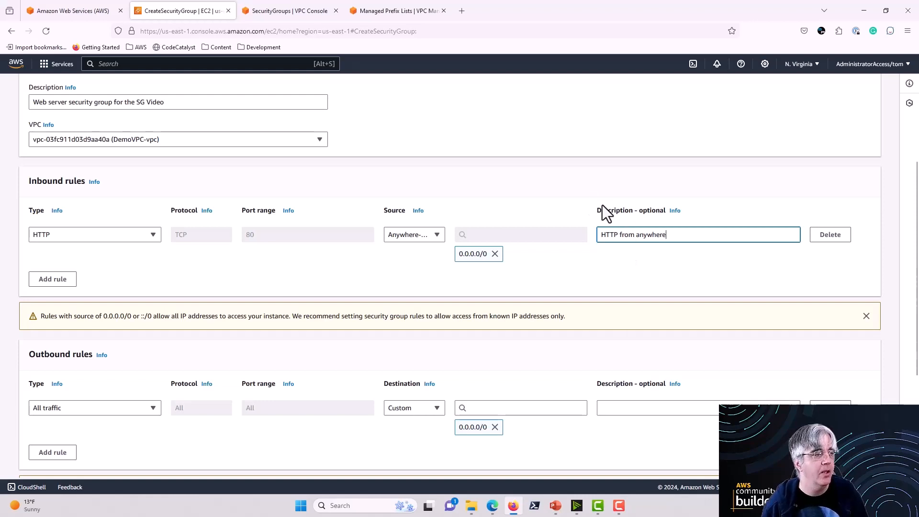
# Step: Add a second inbound rule of type HTTPS with 0.0.0.0/0 as its source
pyautogui.click(56, 280)
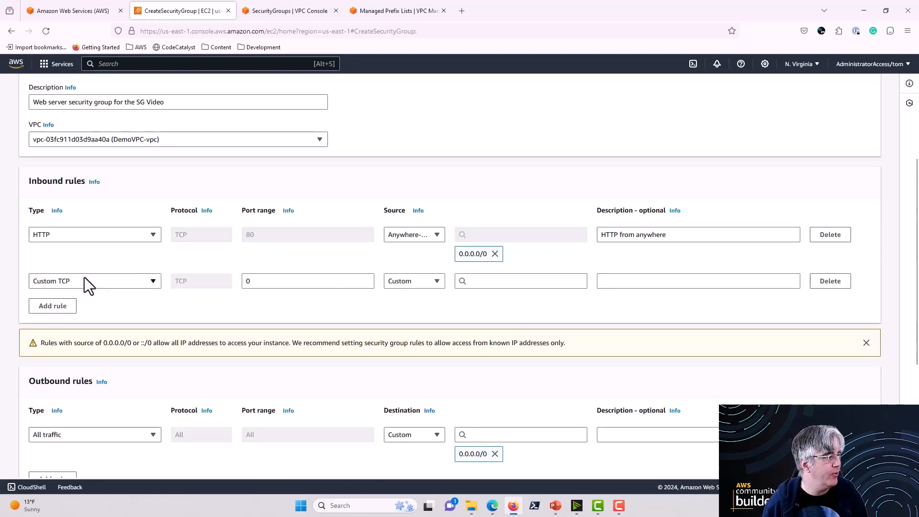
pyautogui.click(152, 283)
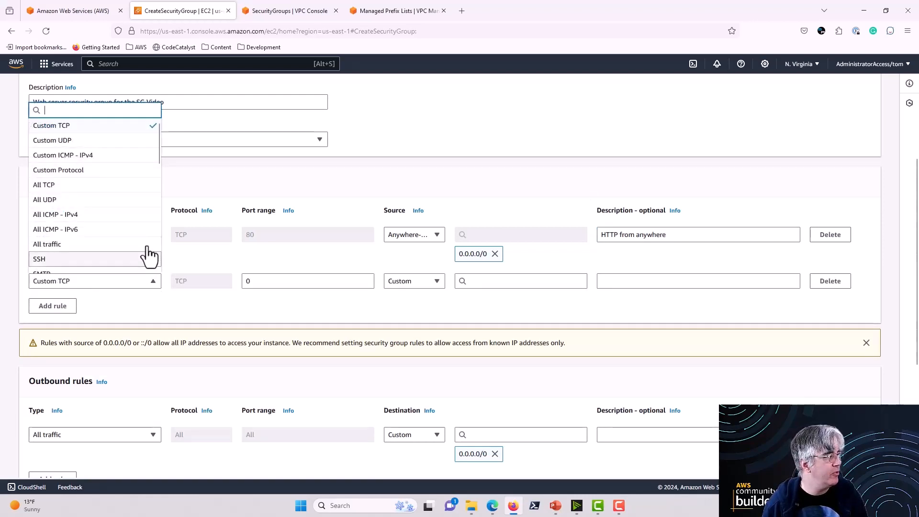
pyautogui.scroll(-3, 146, 254)
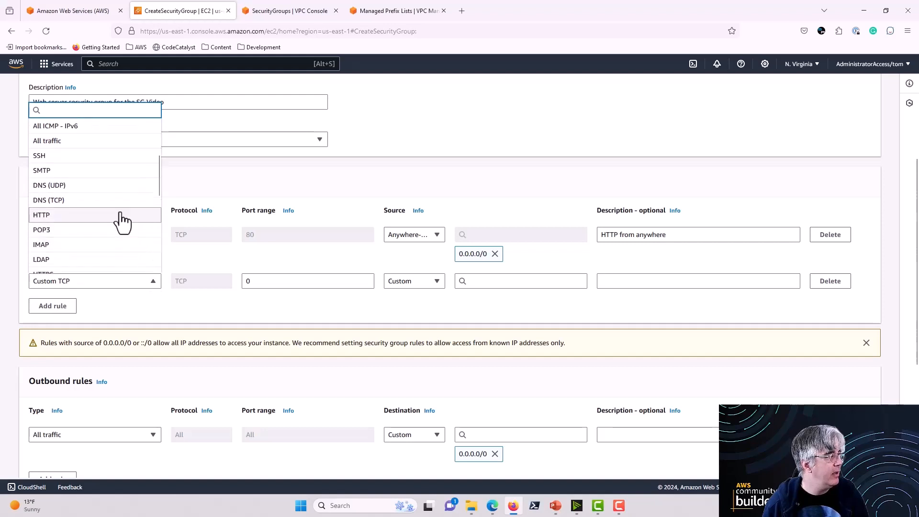
pyautogui.scroll(-2, 123, 220)
pyautogui.click(76, 229)
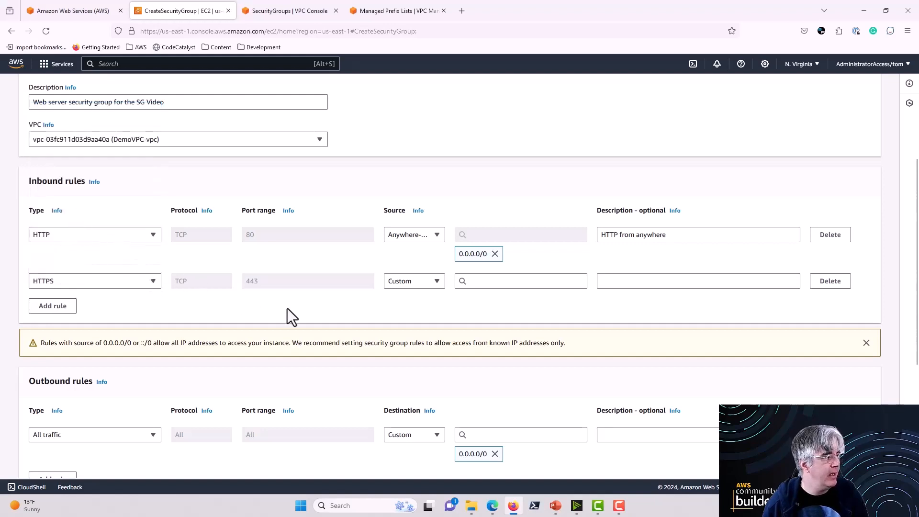
pyautogui.click(483, 282)
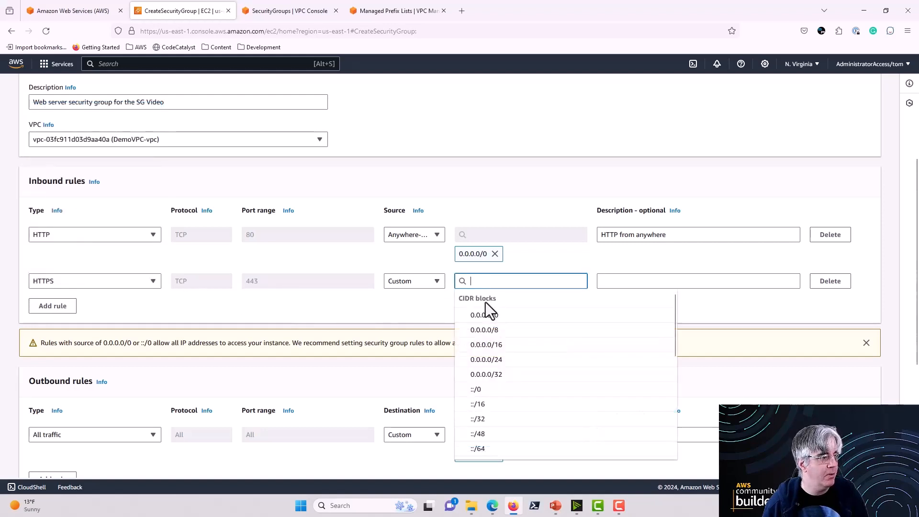
pyautogui.click(484, 315)
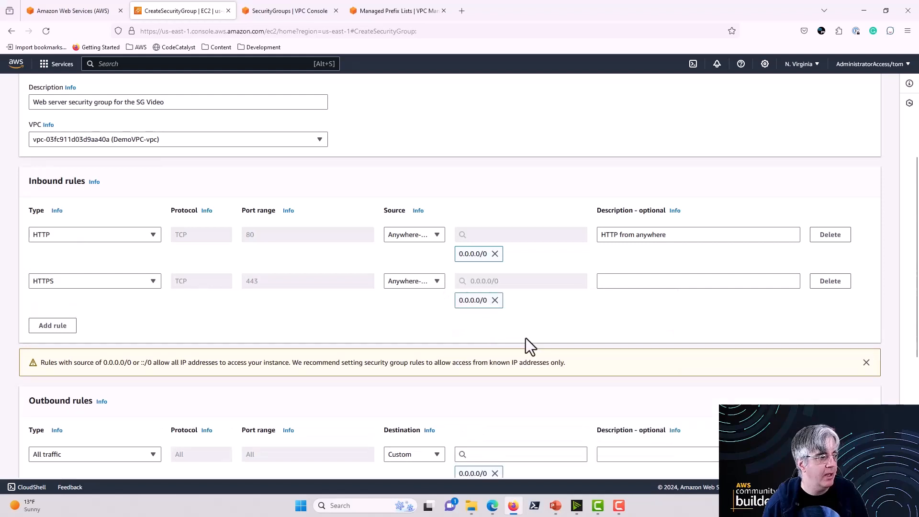
# Step: Describe the HTTPS inbound rule as "HTTPS from anywhere"
pyautogui.click(629, 281)
pyautogui.write('HTTP')
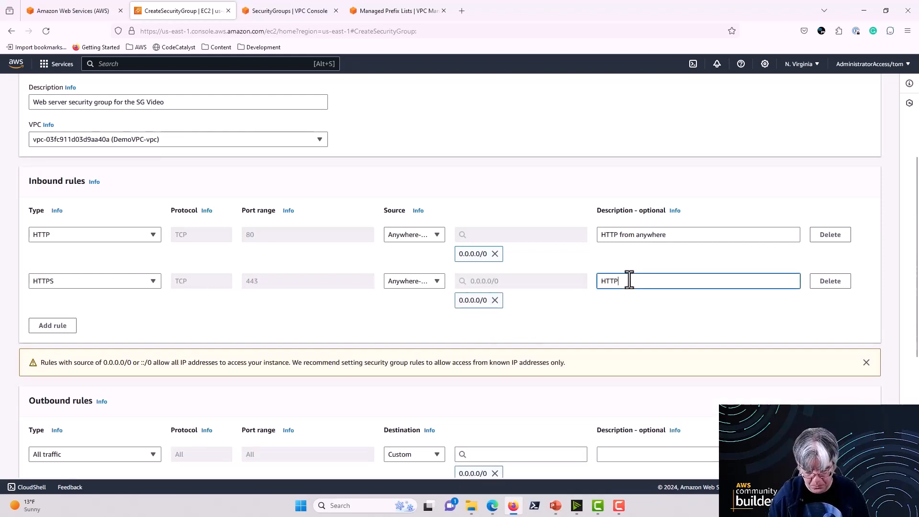
pyautogui.write('@ from')
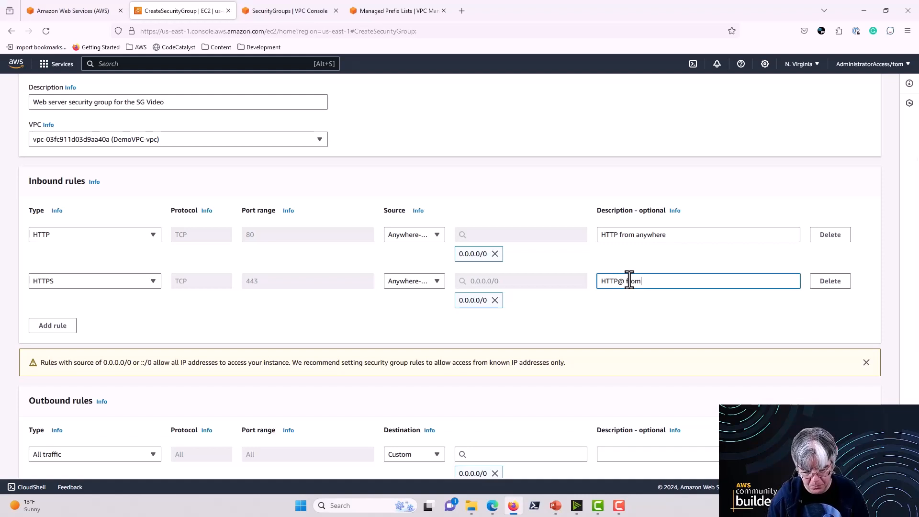
pyautogui.write(' anywhere')
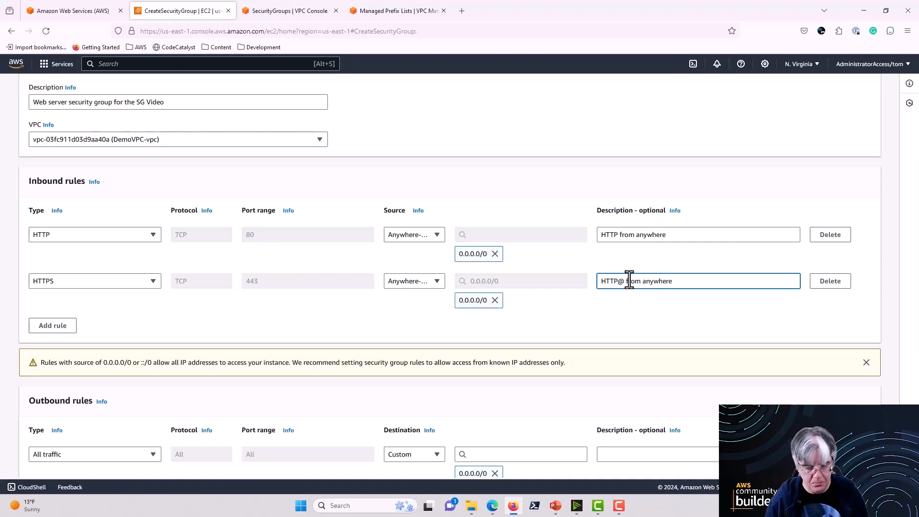
pyautogui.click(622, 286)
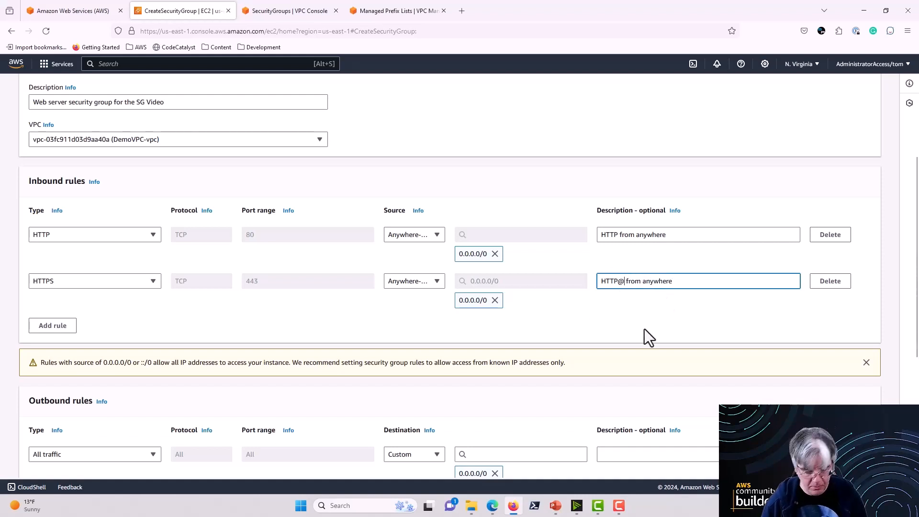
pyautogui.hotkey('shift', 'Left')
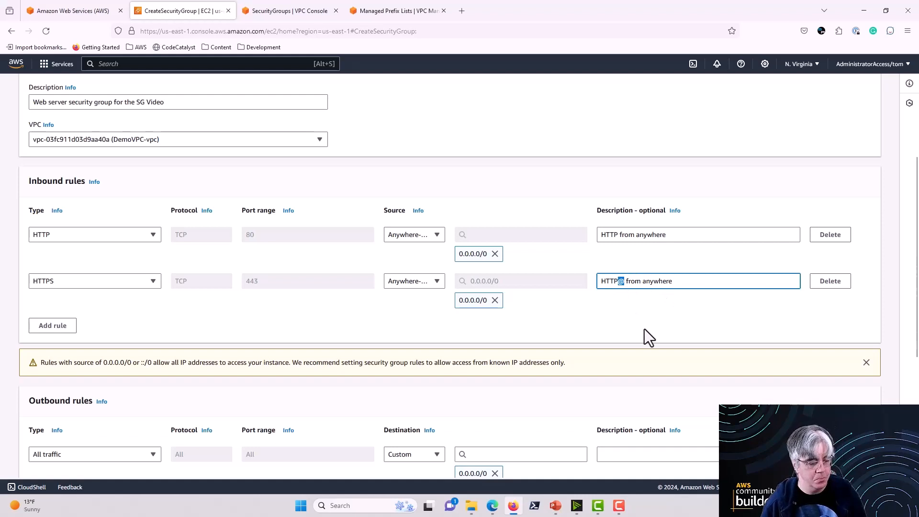
pyautogui.write('S')
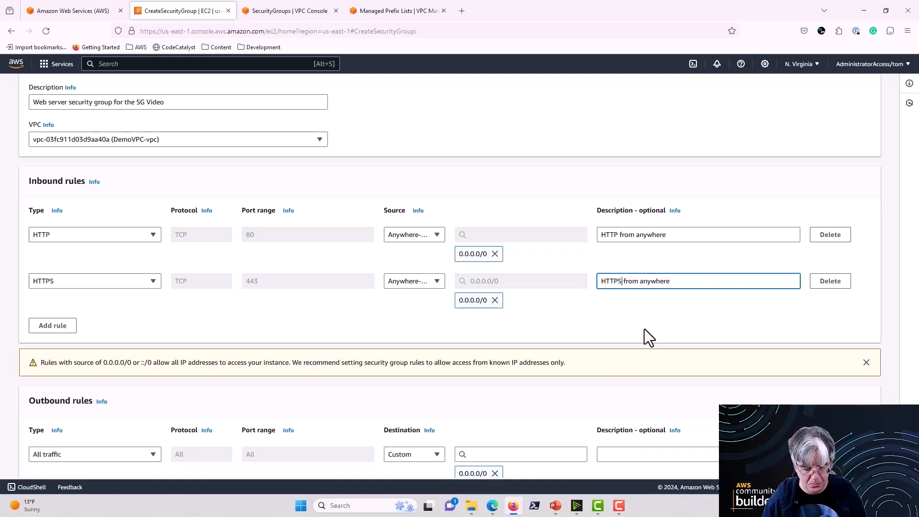
# Step: Review the new security group's inbound HTTP and HTTPS rules, its outbound rule and the tags section
pyautogui.scroll(1, 644, 329)
pyautogui.scroll(-2, 686, 369)
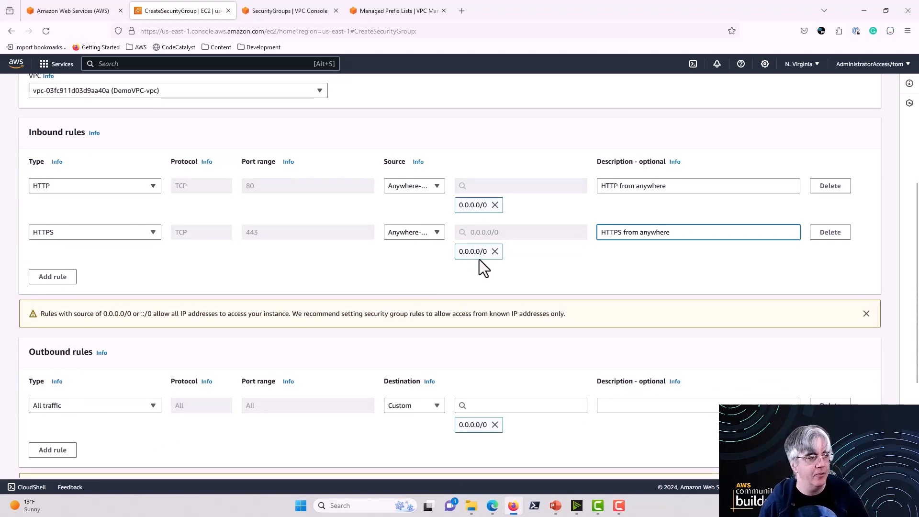
pyautogui.click(548, 270)
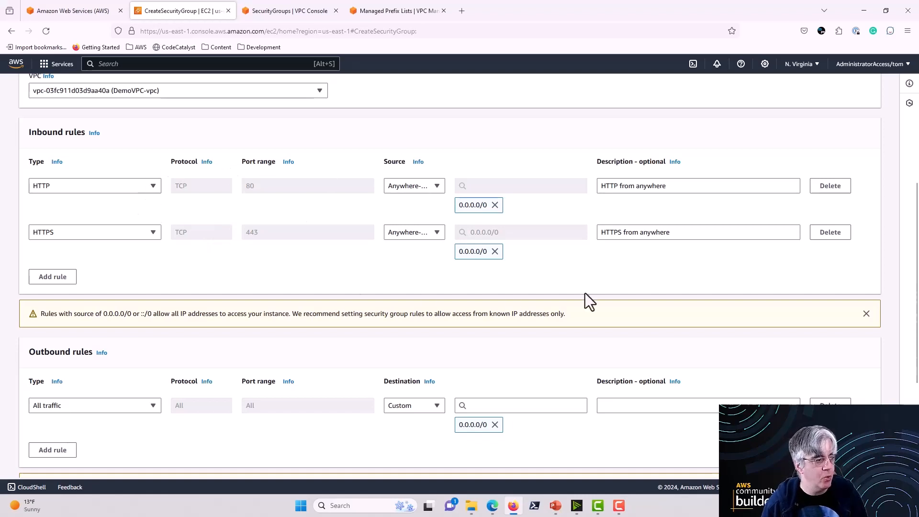
pyautogui.scroll(-1, 297, 268)
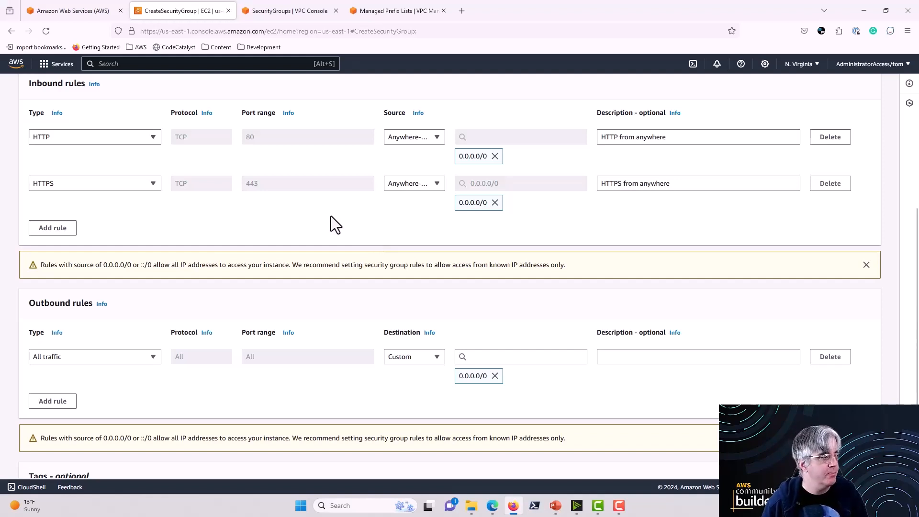
pyautogui.scroll(-2, 326, 214)
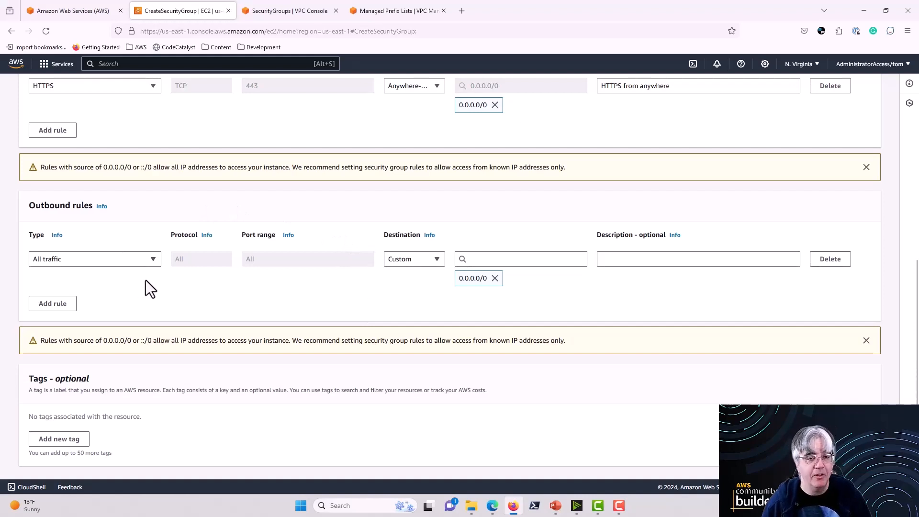
pyautogui.scroll(5, 228, 289)
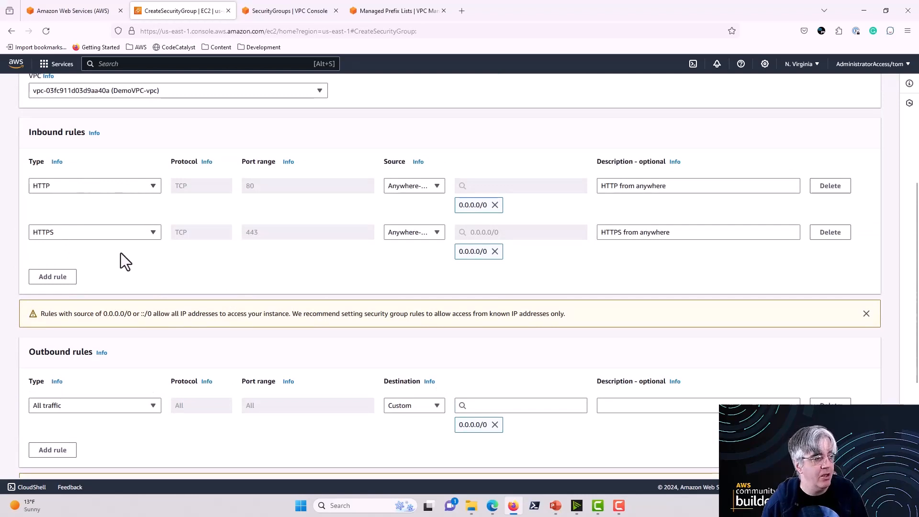
pyautogui.scroll(-1, 265, 282)
pyautogui.scroll(-3, 265, 282)
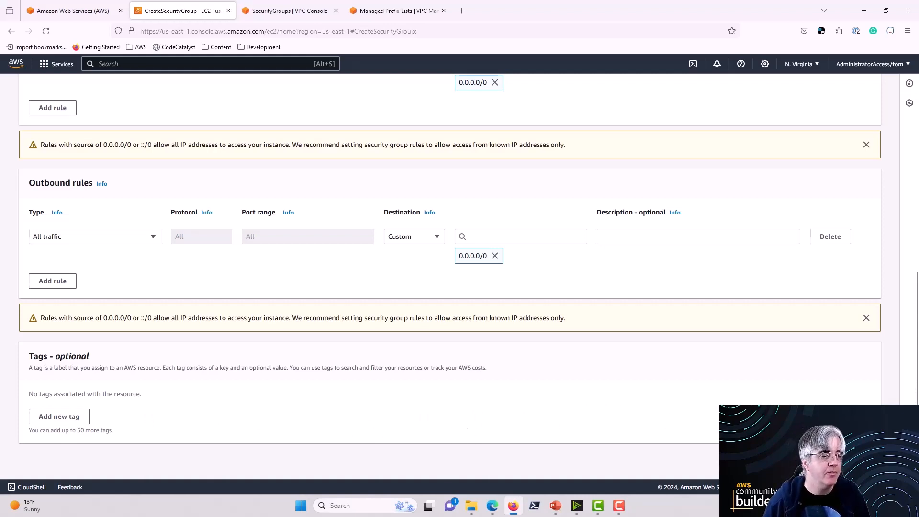
# Step: Create the security group and select video-web-server-sg in the list of security groups
pyautogui.click(838, 460)
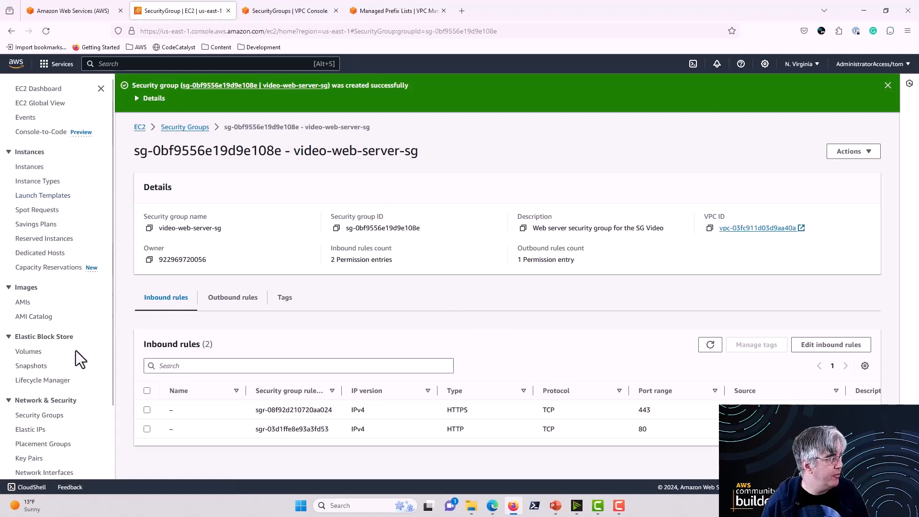
pyautogui.click(29, 415)
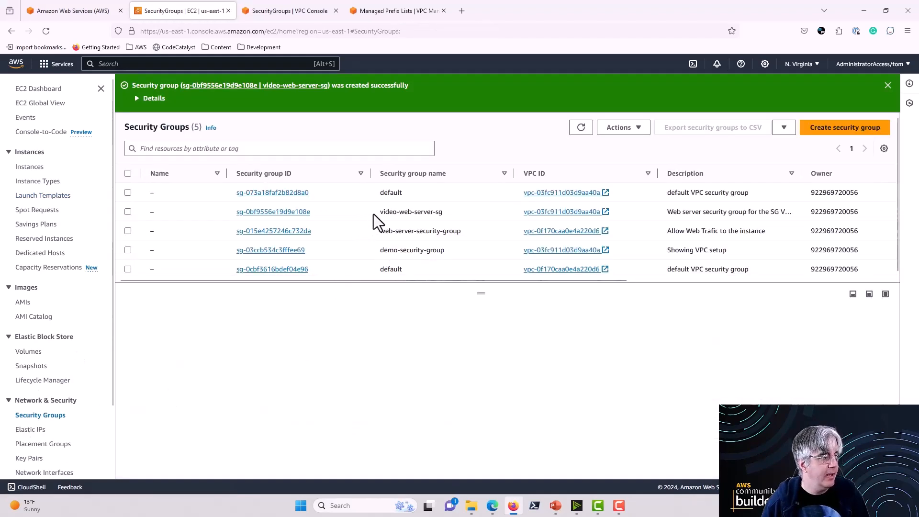
pyautogui.moveTo(378, 212); pyautogui.dragTo(459, 220)
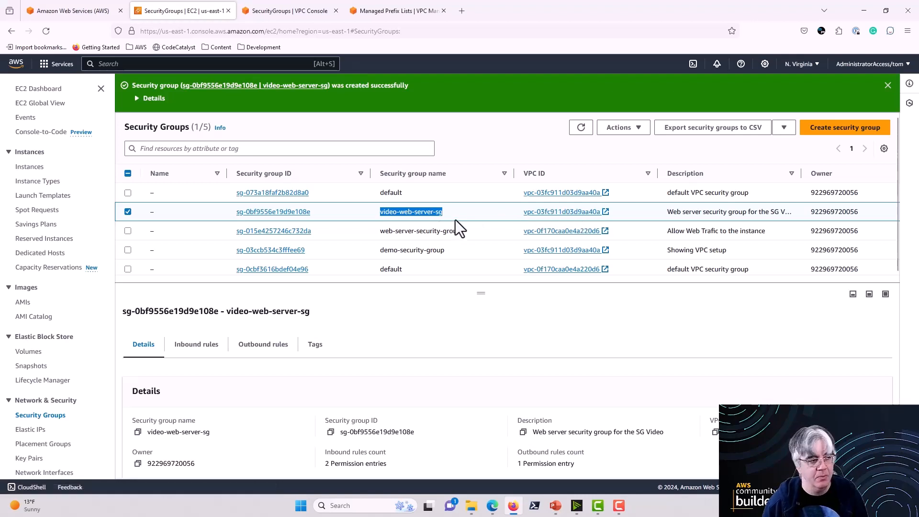
# Step: Review the inbound rules, outbound rules and details of the video-web-server-sg security group
pyautogui.scroll(-1, 450, 366)
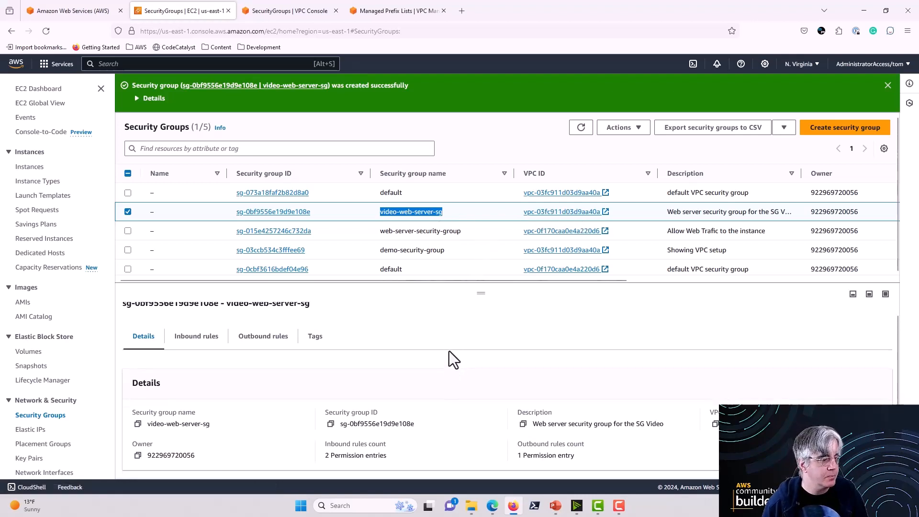
pyautogui.click(194, 340)
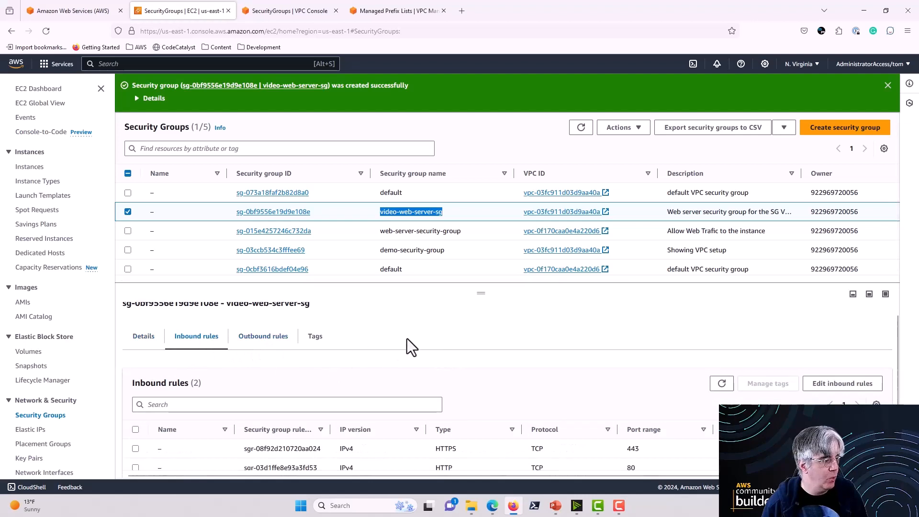
pyautogui.scroll(-1, 407, 338)
pyautogui.moveTo(479, 293); pyautogui.dragTo(484, 266)
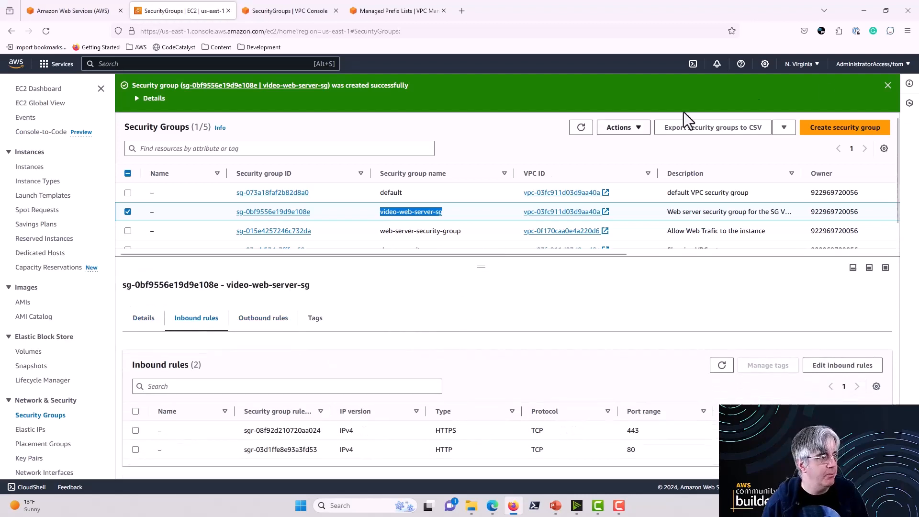
pyautogui.click(887, 85)
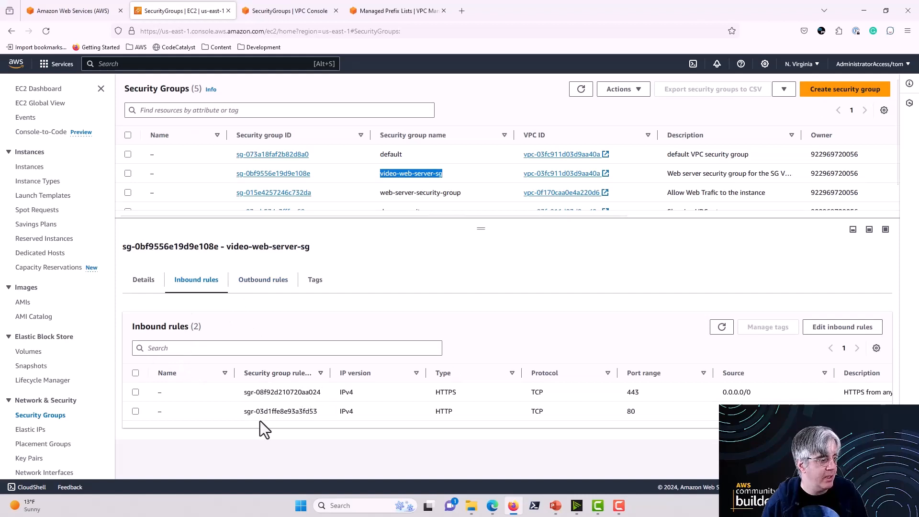
pyautogui.click(260, 283)
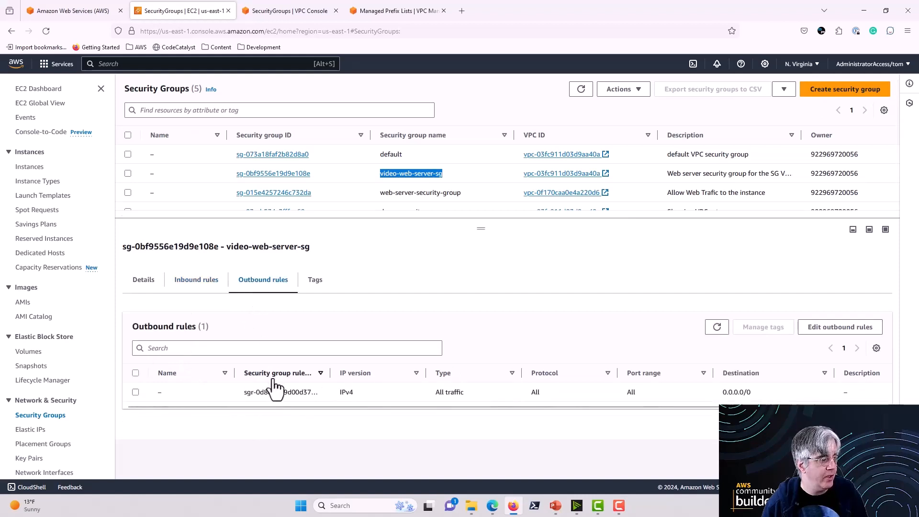
pyautogui.click(142, 285)
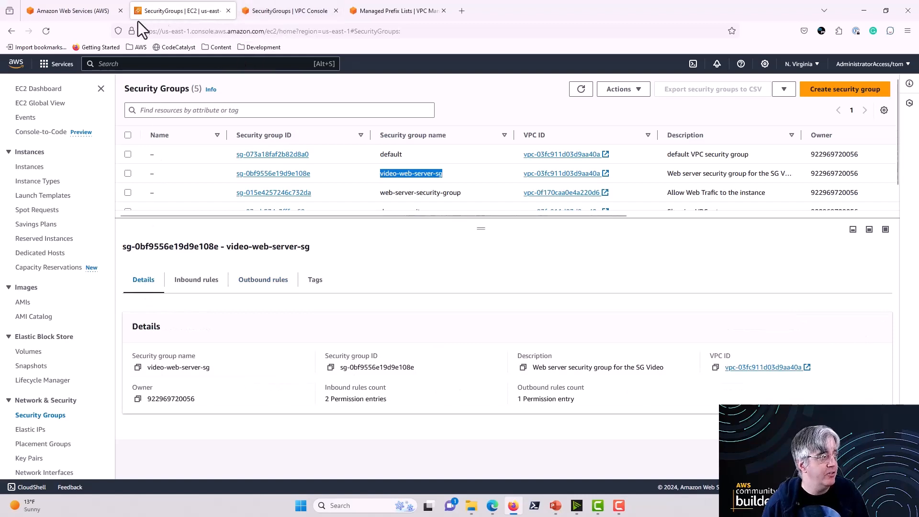
# Step: Start launching a new EC2 instance and name it "test web server"
pyautogui.click(30, 167)
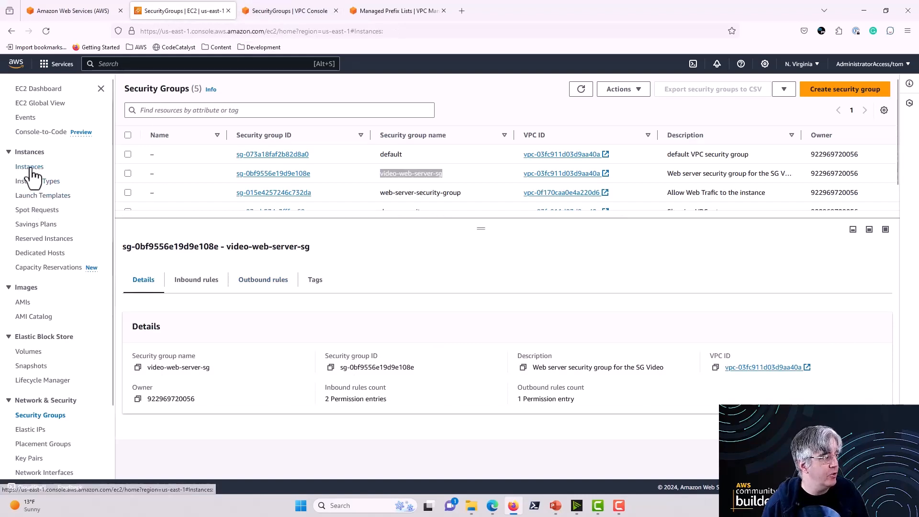
pyautogui.click(846, 103)
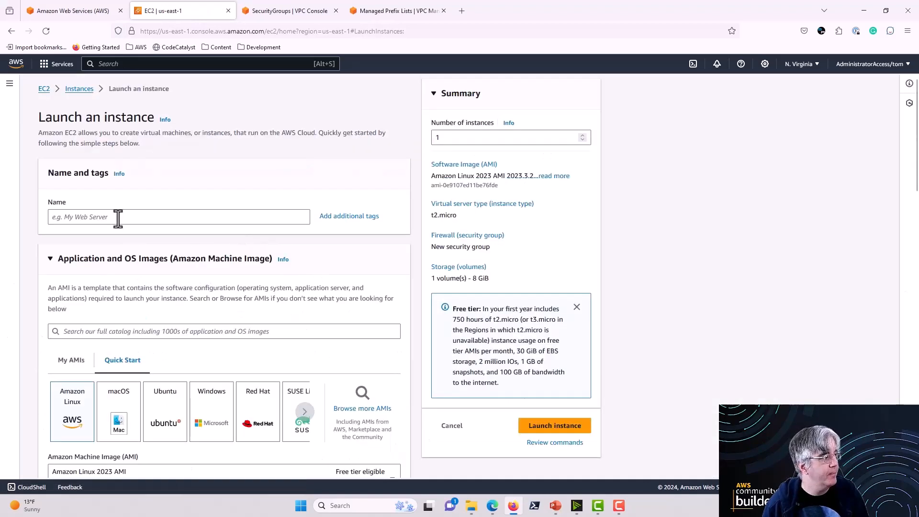
pyautogui.click(118, 219)
pyautogui.write('test ')
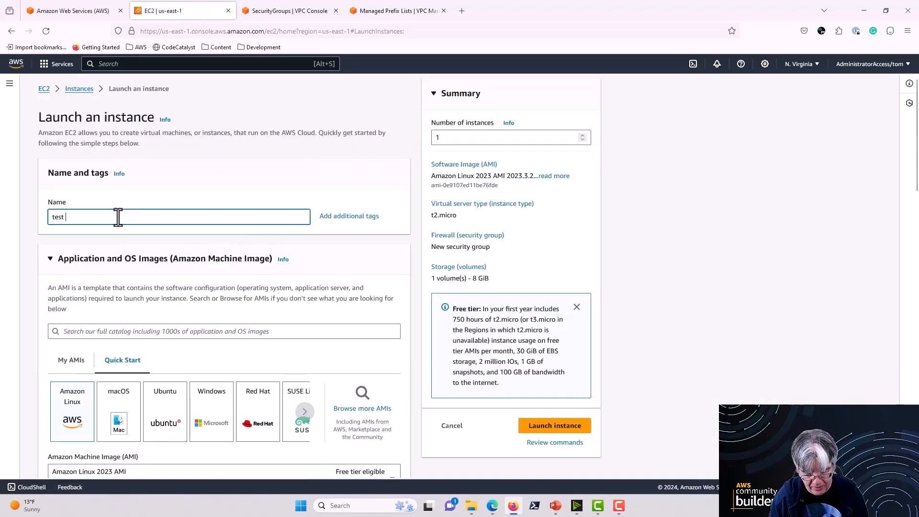
pyautogui.write('web server')
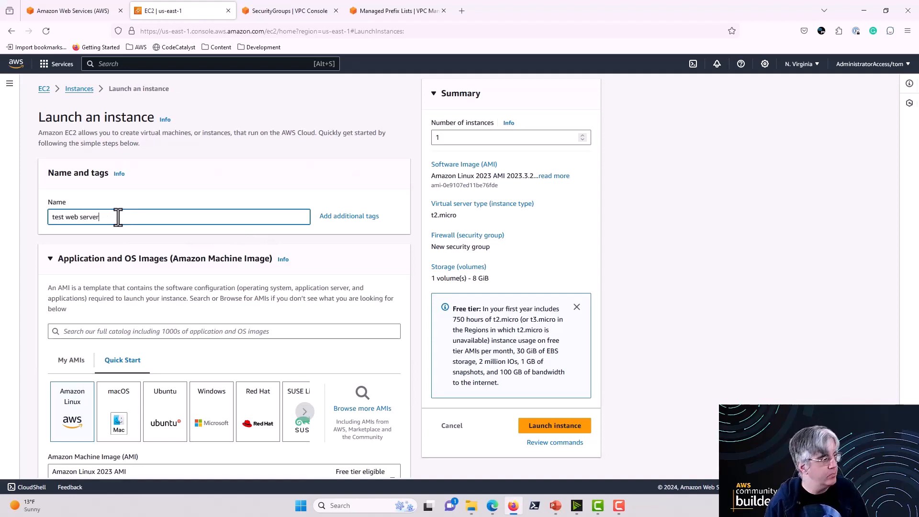
# Step: Set the instance's firewall to use an existing security group and check which groups the default VPC offers
pyautogui.scroll(-2, 136, 270)
pyautogui.scroll(-8, 82, 330)
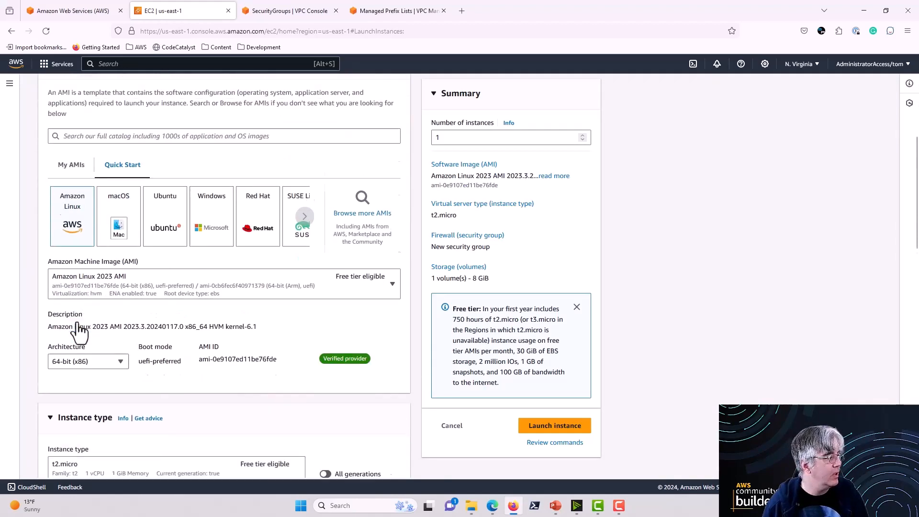
pyautogui.scroll(-3, 120, 315)
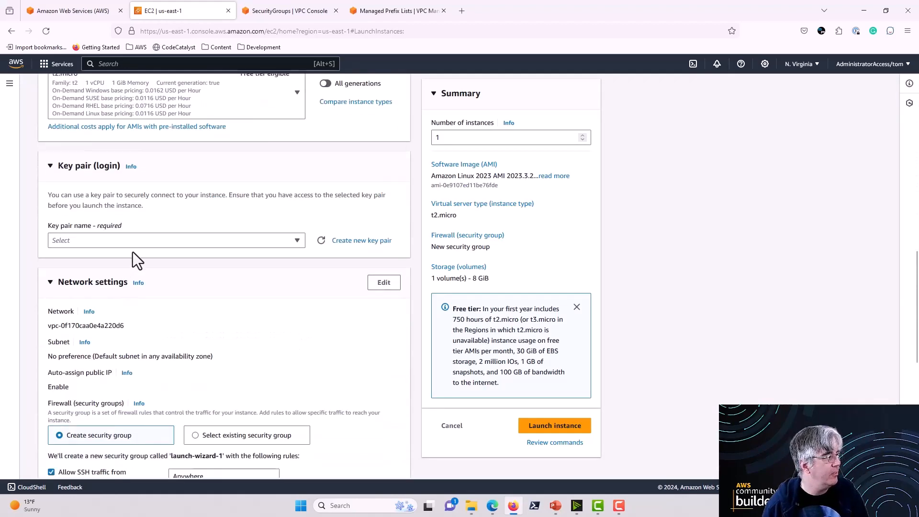
pyautogui.scroll(-4, 136, 289)
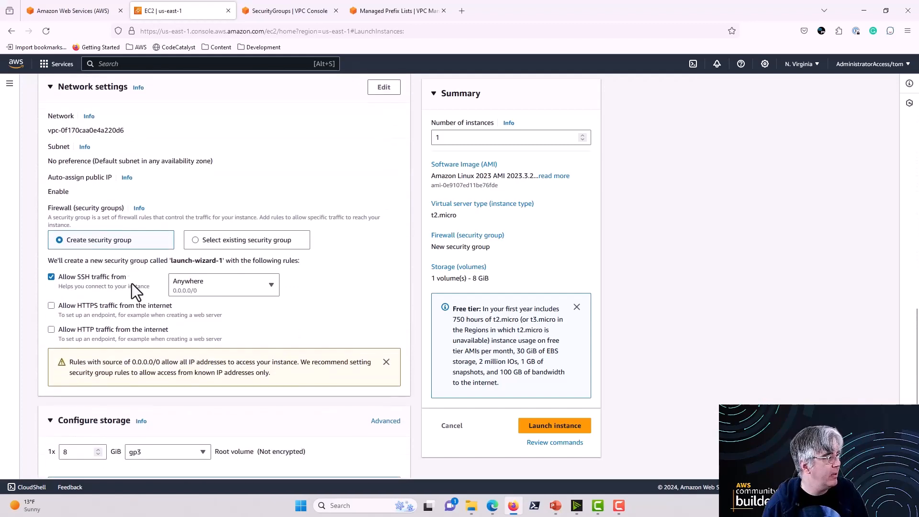
pyautogui.click(194, 240)
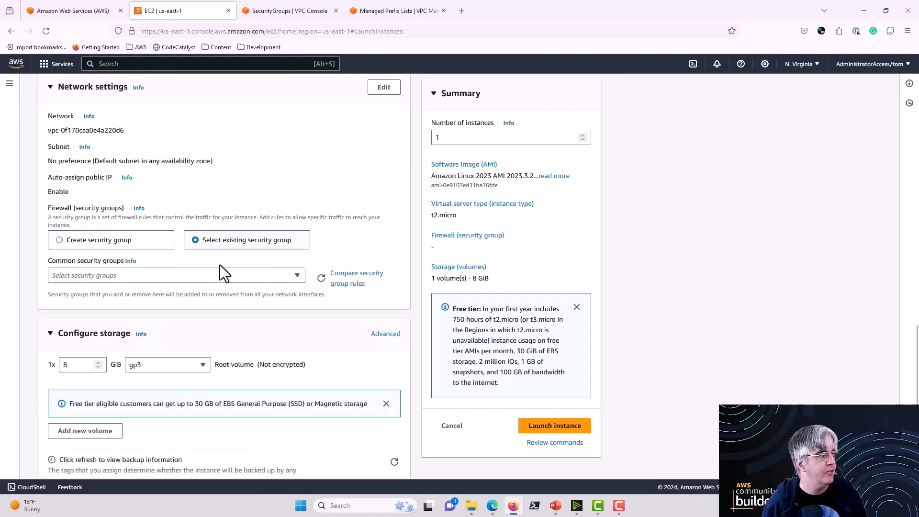
pyautogui.click(220, 277)
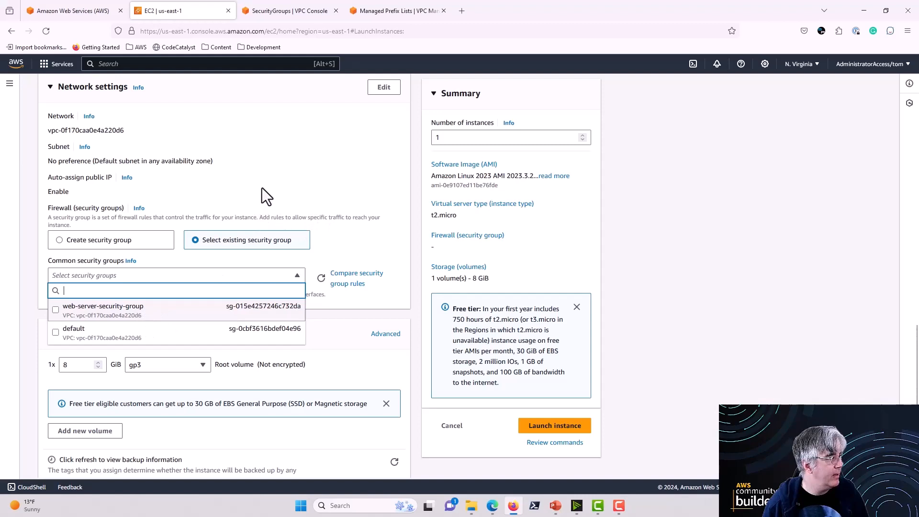
pyautogui.click(151, 135)
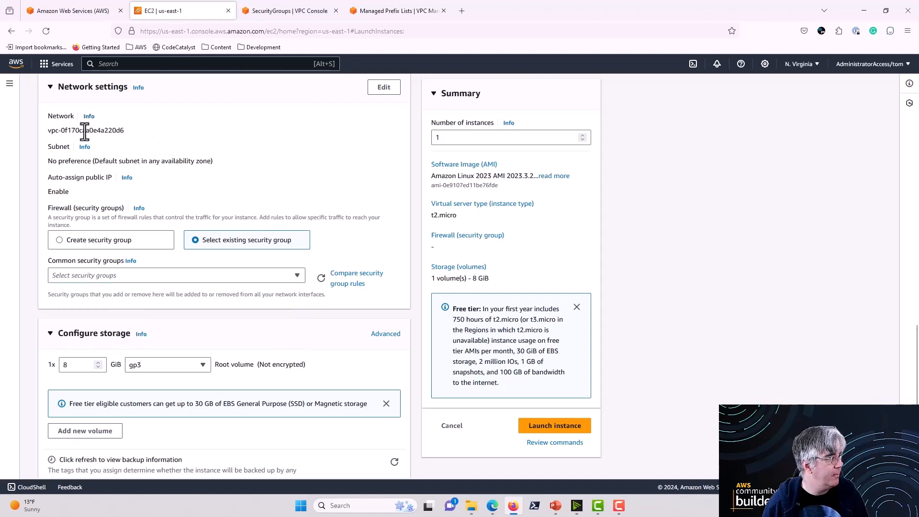
# Step: Edit the instance's network settings to place it in the DemoVPC-vpc VPC
pyautogui.scroll(1, 334, 129)
pyautogui.click(380, 139)
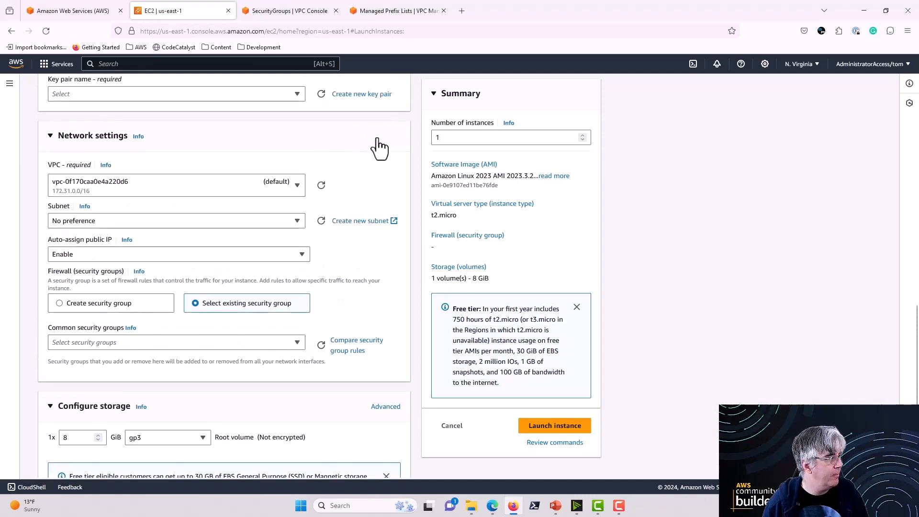
pyautogui.click(159, 184)
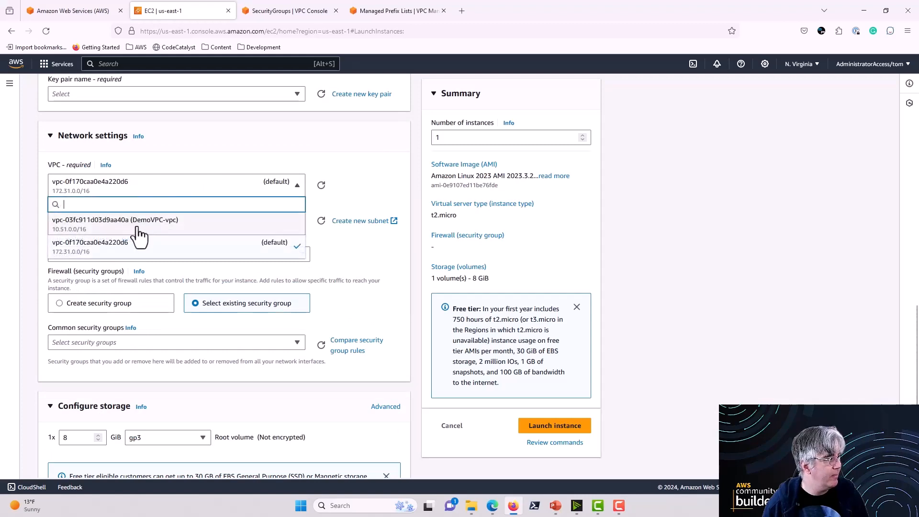
pyautogui.click(134, 225)
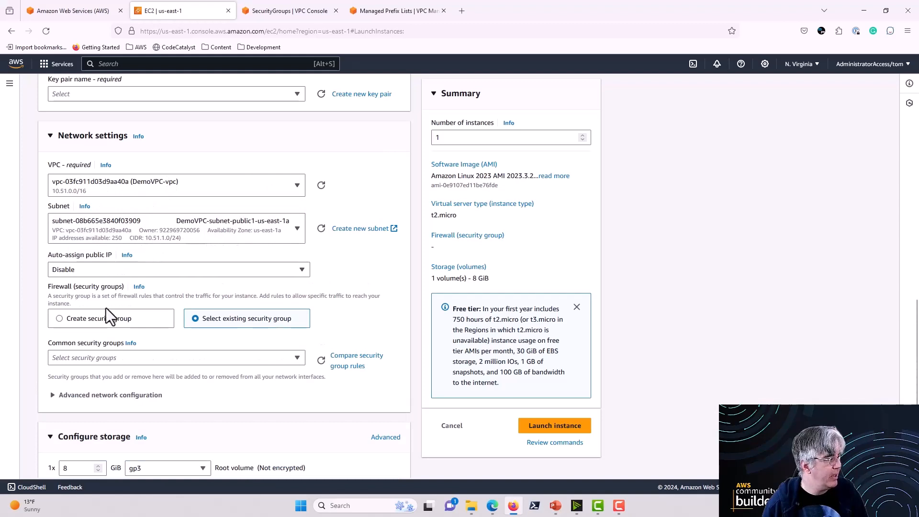
# Step: Assign the video-web-server-sg security group to the instance and look over the remaining launch settings
pyautogui.click(221, 358)
pyautogui.click(154, 416)
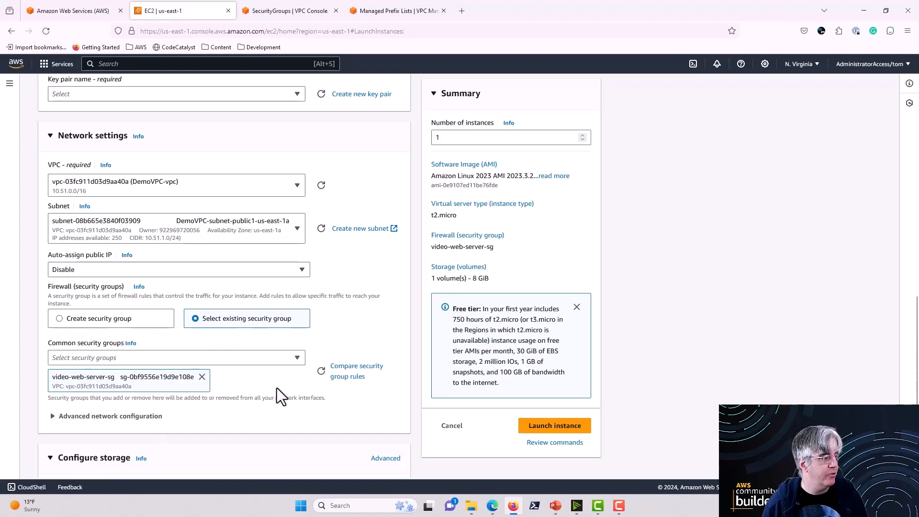
pyautogui.scroll(-1, 276, 389)
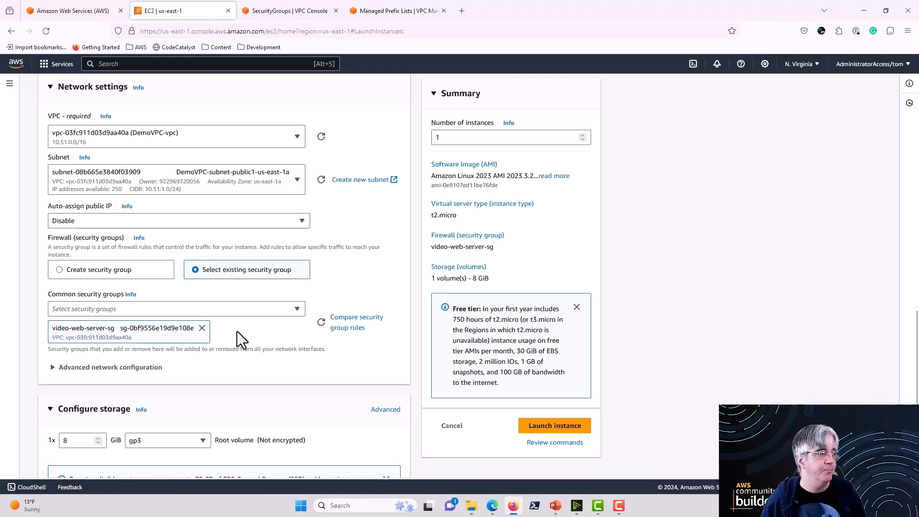
pyautogui.scroll(-1, 248, 355)
pyautogui.scroll(2, 248, 355)
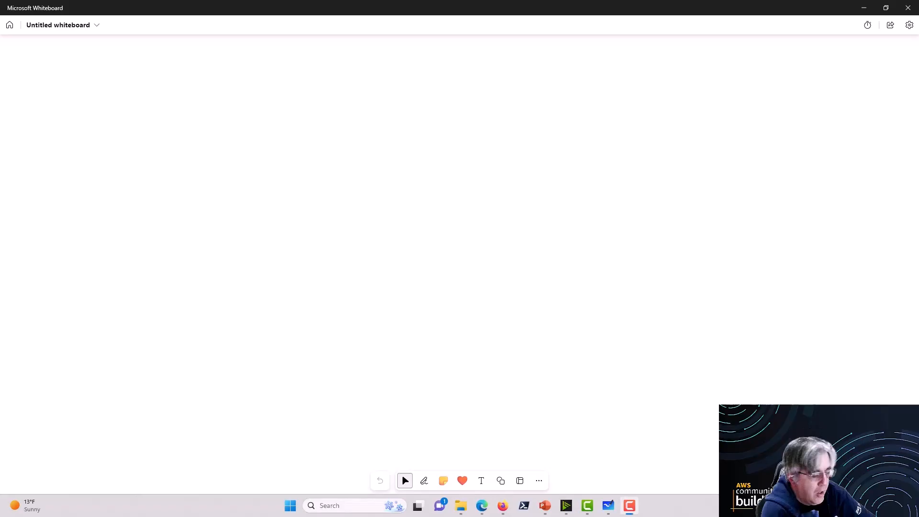
# Step: Switch to Microsoft Whiteboard and pen an ellipse labelled "LB" near the top centre of the blank canvas
pyautogui.hotkey('alt', 'w')
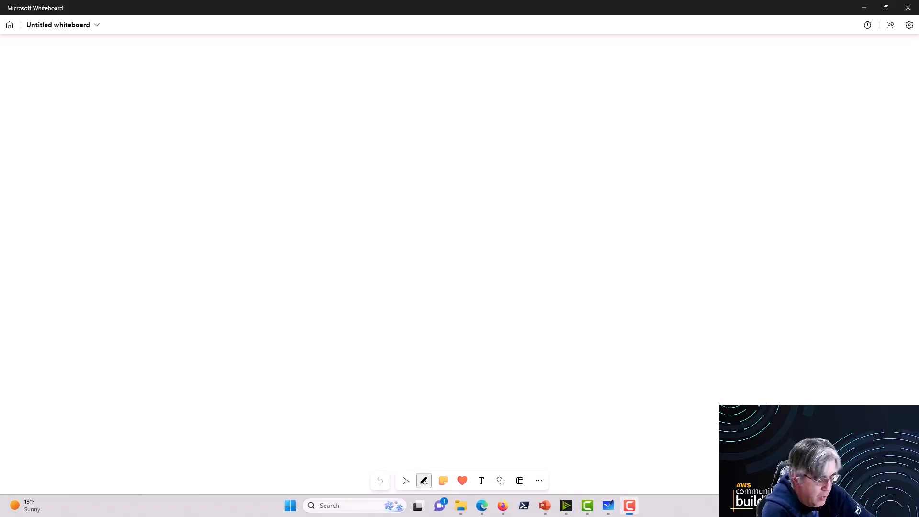
pyautogui.press('Escape')
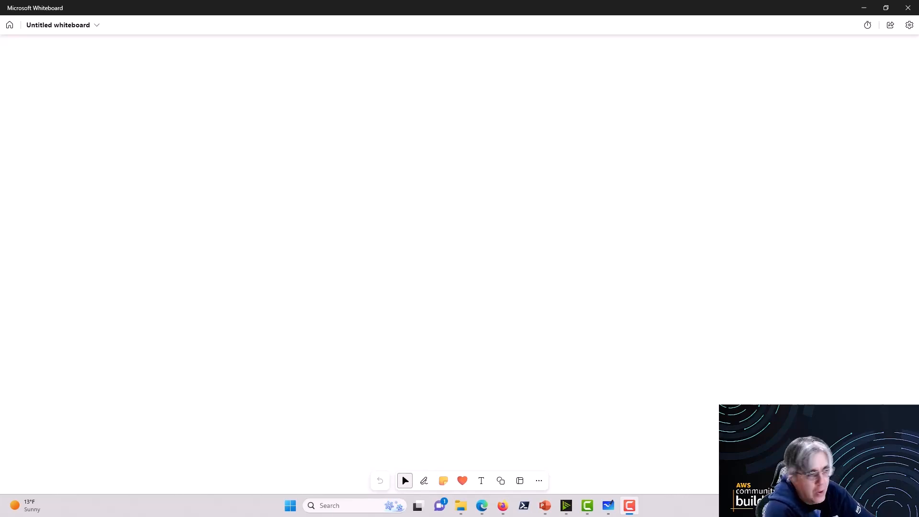
pyautogui.hotkey('alt', 'w')
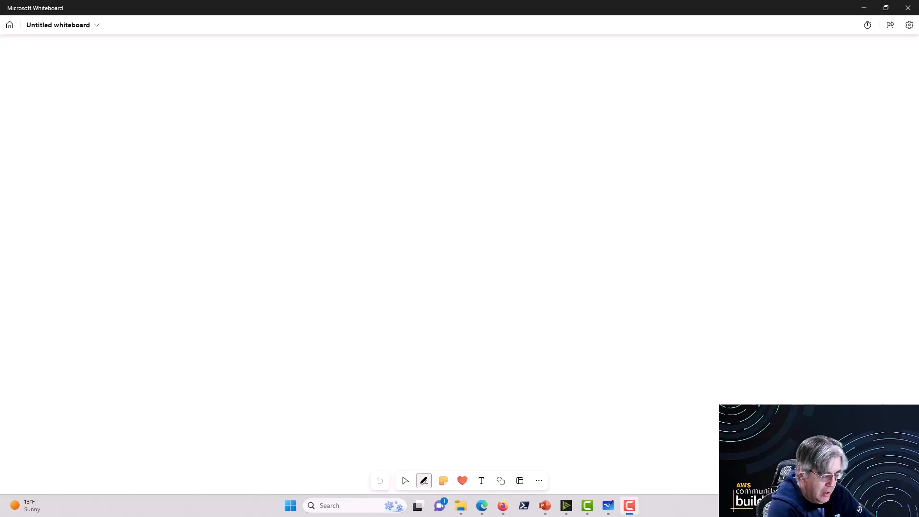
pyautogui.moveTo(402, 80)
pyautogui.mouseDown()
pyautogui.moveTo(390, 83)
pyautogui.moveTo(467, 104)
pyautogui.moveTo(393, 80)
pyautogui.moveTo(420, 112)
pyautogui.moveTo(432, 111)
pyautogui.moveTo(421, 114)
pyautogui.mouseUp()
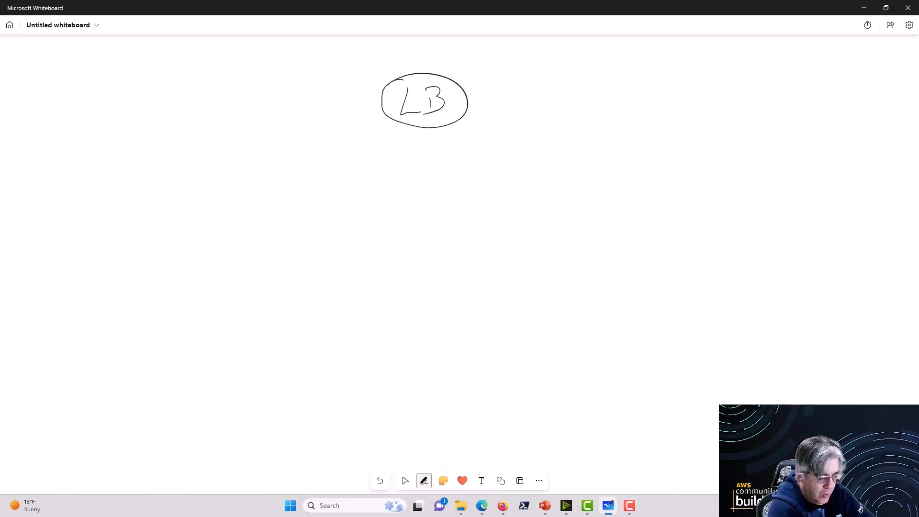
# Step: Draw a square below the load balancer ellipse and write "EC2" inside it
pyautogui.moveTo(396, 185); pyautogui.dragTo(397, 256)
pyautogui.moveTo(398, 171)
pyautogui.mouseDown()
pyautogui.moveTo(494, 168)
pyautogui.moveTo(487, 261)
pyautogui.mouseUp()
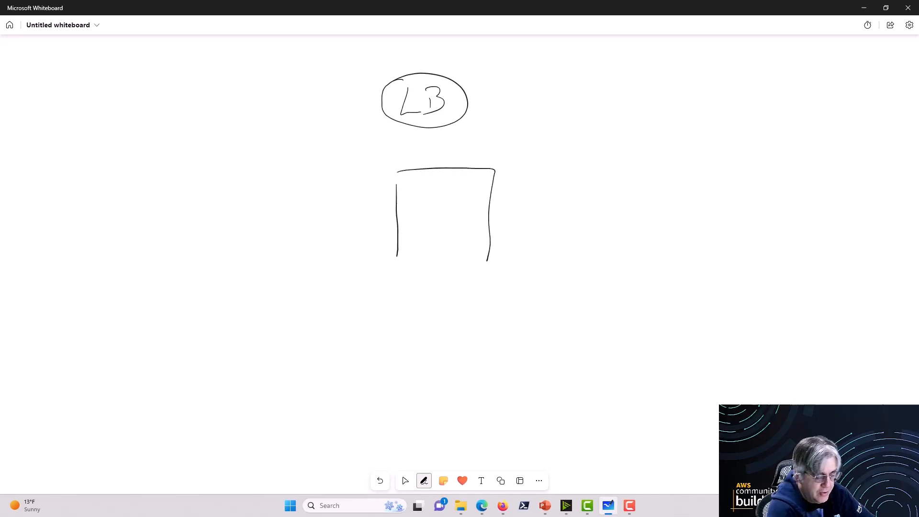
pyautogui.moveTo(400, 264); pyautogui.dragTo(488, 258)
pyautogui.moveTo(425, 198)
pyautogui.mouseDown()
pyautogui.moveTo(408, 206)
pyautogui.moveTo(421, 222)
pyautogui.moveTo(447, 219)
pyautogui.mouseUp()
pyautogui.moveTo(457, 195)
pyautogui.mouseDown()
pyautogui.moveTo(466, 193)
pyautogui.moveTo(469, 217)
pyautogui.mouseUp()
pyautogui.click(405, 480)
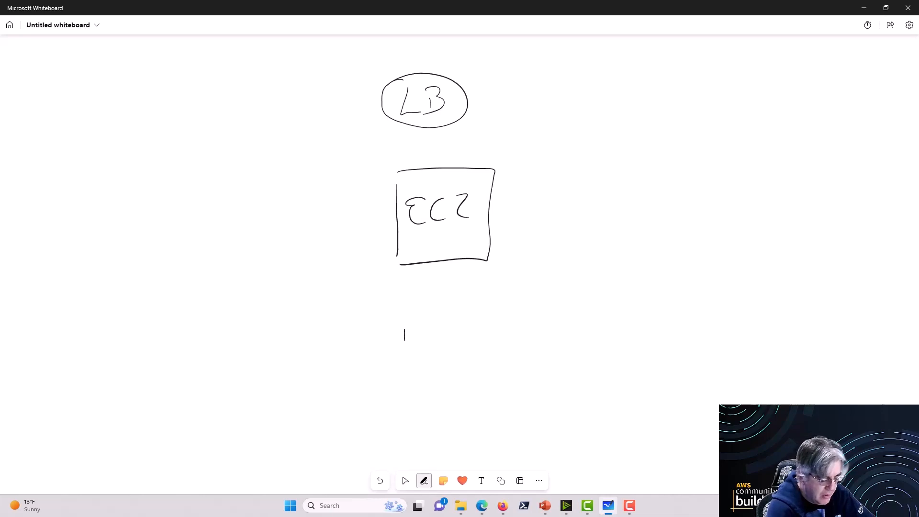
# Step: Draw a second square beneath the EC2 box and label it "EC2 DB"
pyautogui.moveTo(404, 340)
pyautogui.mouseDown()
pyautogui.moveTo(402, 405)
pyautogui.moveTo(491, 356)
pyautogui.moveTo(406, 407)
pyautogui.mouseUp()
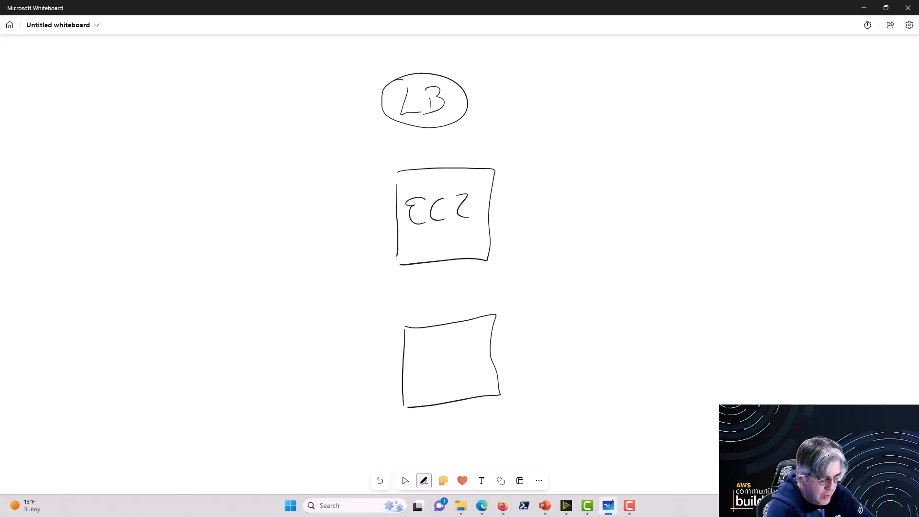
pyautogui.moveTo(430, 345)
pyautogui.mouseDown()
pyautogui.moveTo(425, 365)
pyautogui.moveTo(471, 355)
pyautogui.moveTo(436, 388)
pyautogui.moveTo(464, 379)
pyautogui.mouseUp()
pyautogui.moveTo(456, 364)
pyautogui.mouseDown()
pyautogui.moveTo(469, 360)
pyautogui.moveTo(471, 381)
pyautogui.mouseUp()
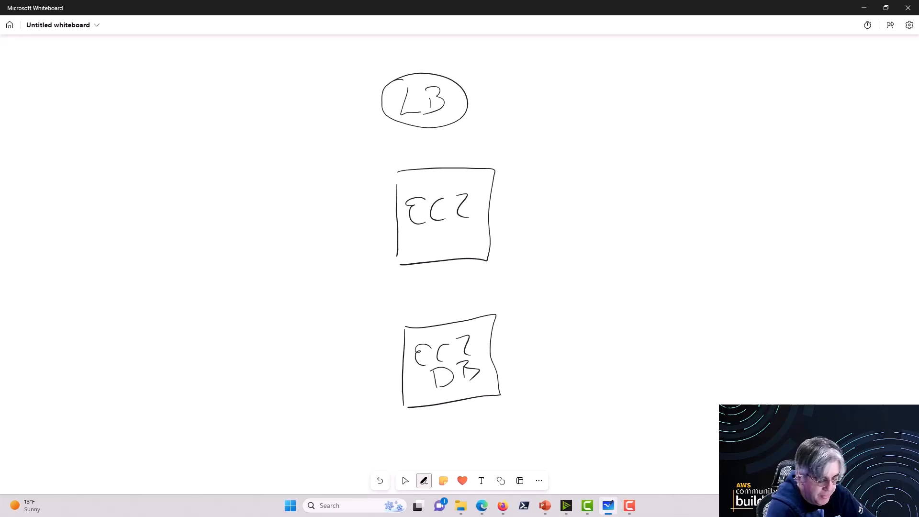
# Step: Sketch a database cylinder beside the EC2 DB box, joined to it by a connecting line
pyautogui.moveTo(485, 346)
pyautogui.mouseDown()
pyautogui.moveTo(529, 378)
pyautogui.moveTo(569, 383)
pyautogui.moveTo(545, 362)
pyautogui.mouseUp()
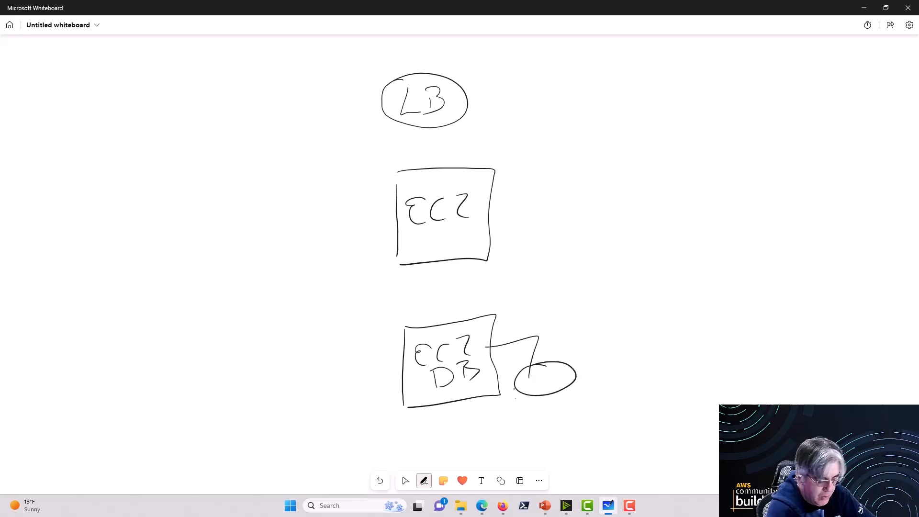
pyautogui.moveTo(514, 388); pyautogui.dragTo(522, 440)
pyautogui.moveTo(562, 383)
pyautogui.mouseDown()
pyautogui.moveTo(545, 431)
pyautogui.moveTo(523, 437)
pyautogui.mouseUp()
pyautogui.click(405, 480)
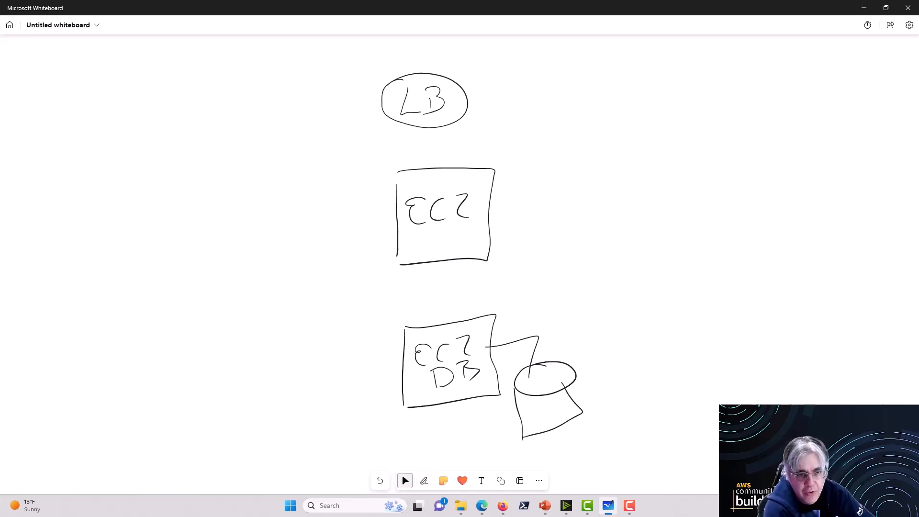
# Step: Handwrite the label "SG_LB" to the right of the load balancer ellipse
pyautogui.click(424, 481)
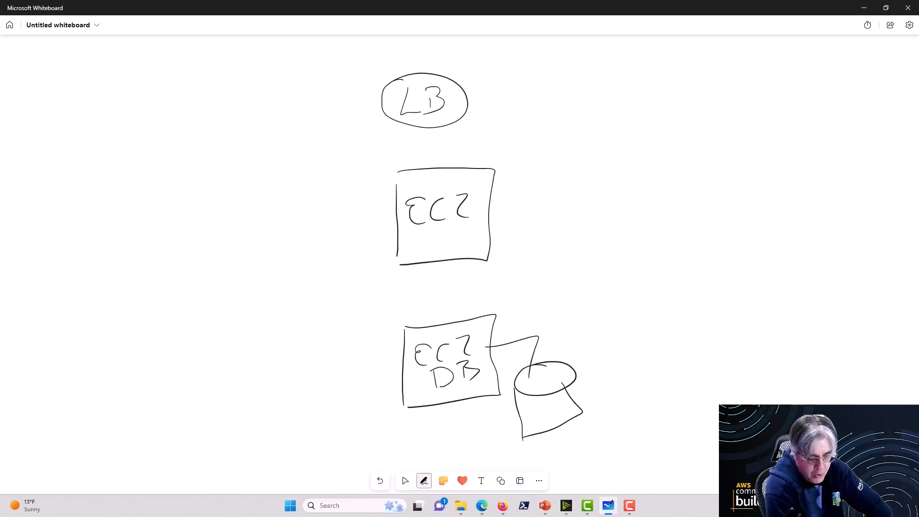
pyautogui.moveTo(609, 83)
pyautogui.mouseDown()
pyautogui.moveTo(595, 86)
pyautogui.moveTo(591, 101)
pyautogui.moveTo(620, 100)
pyautogui.moveTo(631, 87)
pyautogui.mouseUp()
pyautogui.moveTo(646, 101); pyautogui.dragTo(691, 96)
pyautogui.moveTo(706, 81); pyautogui.dragTo(705, 99)
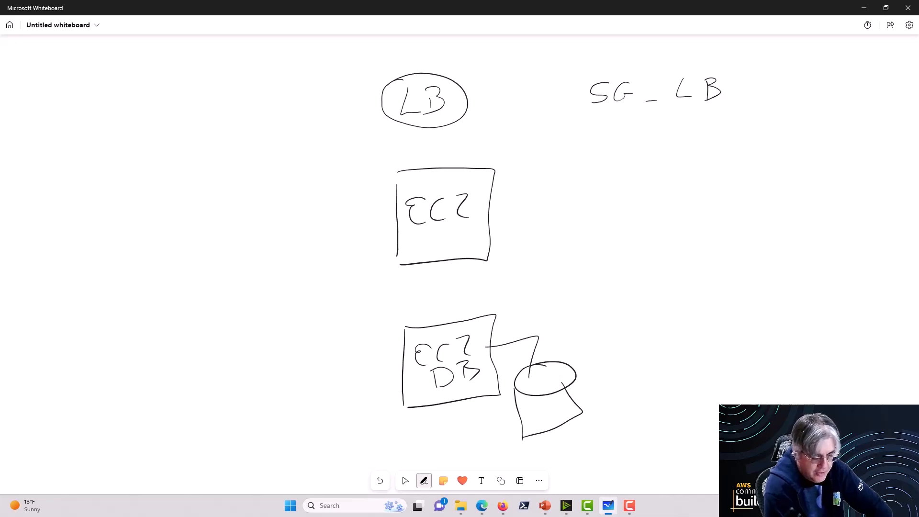
# Step: Handwrite a security group label starting with "SG -" beside the EC2 box, level with it and below "SG_LB"
pyautogui.moveTo(608, 188); pyautogui.dragTo(606, 202)
pyautogui.moveTo(593, 217); pyautogui.dragTo(652, 199)
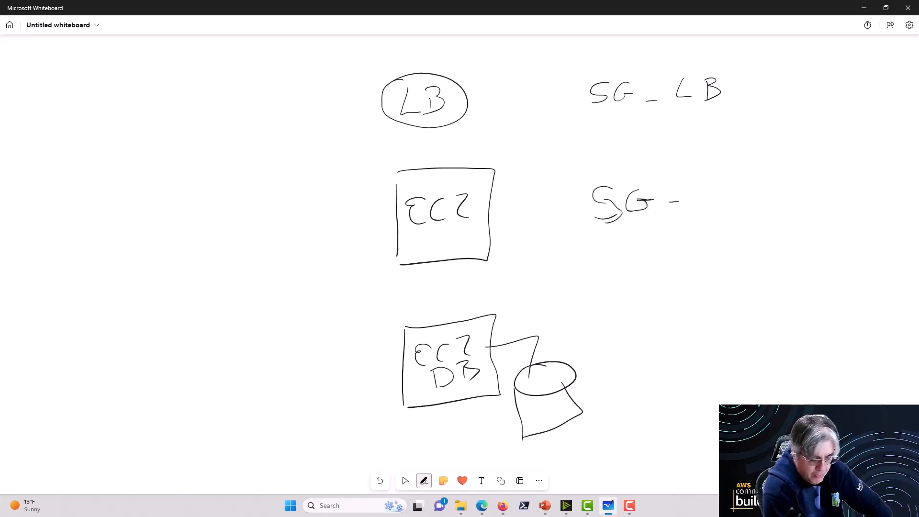
pyautogui.moveTo(705, 191)
pyautogui.mouseDown()
pyautogui.moveTo(708, 204)
pyautogui.moveTo(734, 191)
pyautogui.moveTo(771, 204)
pyautogui.mouseUp()
pyautogui.moveTo(771, 181); pyautogui.dragTo(772, 206)
# Step: Handwrite a security group label for the database tier beside the EC2 DB box
pyautogui.moveTo(653, 347); pyautogui.dragTo(634, 371)
pyautogui.moveTo(685, 349); pyautogui.dragTo(694, 366)
pyautogui.moveTo(681, 356)
pyautogui.mouseDown()
pyautogui.moveTo(745, 368)
pyautogui.moveTo(776, 362)
pyautogui.mouseUp()
pyautogui.moveTo(776, 335)
pyautogui.mouseDown()
pyautogui.moveTo(790, 336)
pyautogui.moveTo(778, 362)
pyautogui.mouseUp()
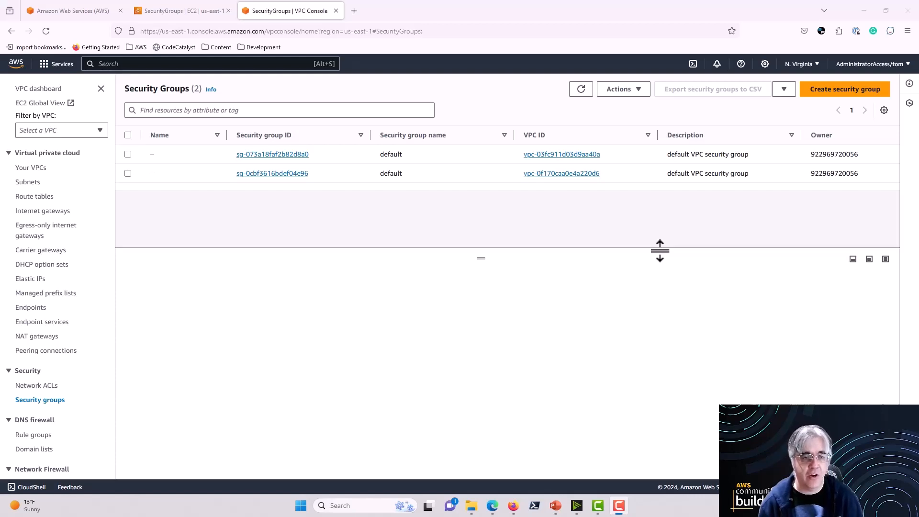
# Step: In the AWS VPC console, start a new security group named loadbalancer-sg and assign it to DemoVPC-vpc
pyautogui.click(829, 94)
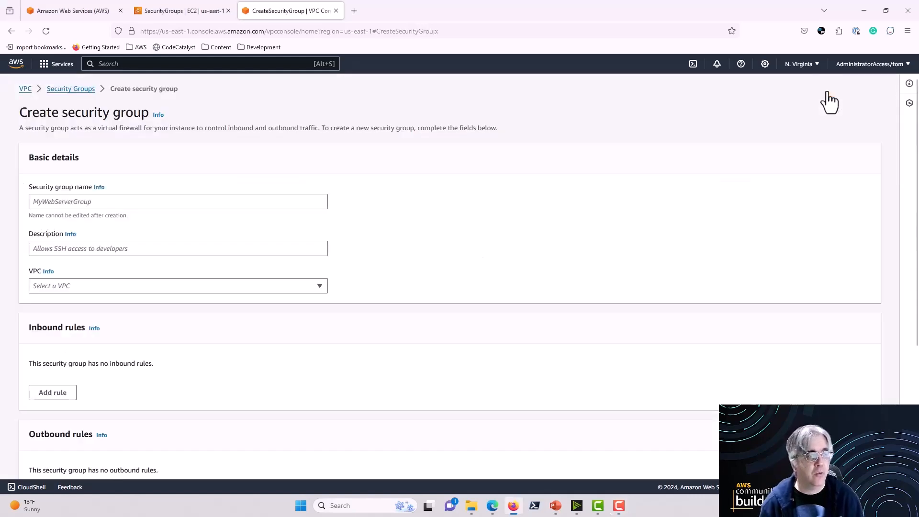
pyautogui.click(266, 202)
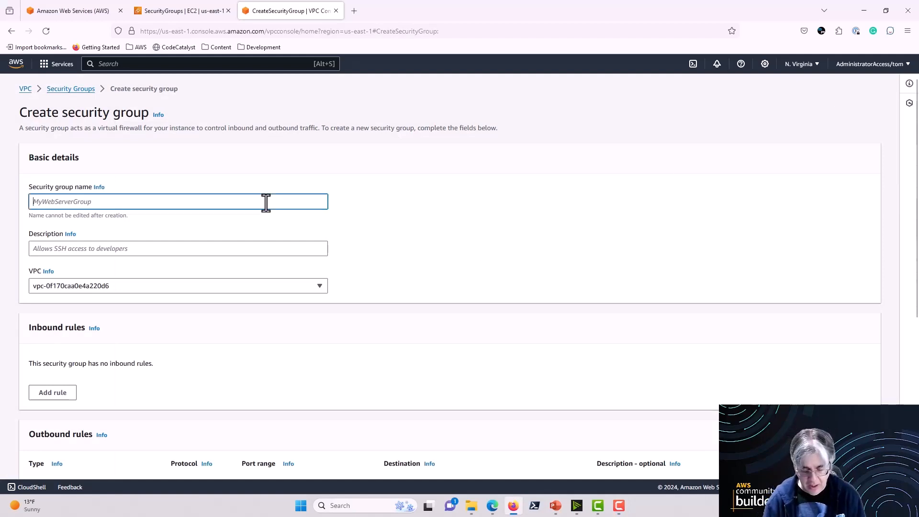
pyautogui.write('load')
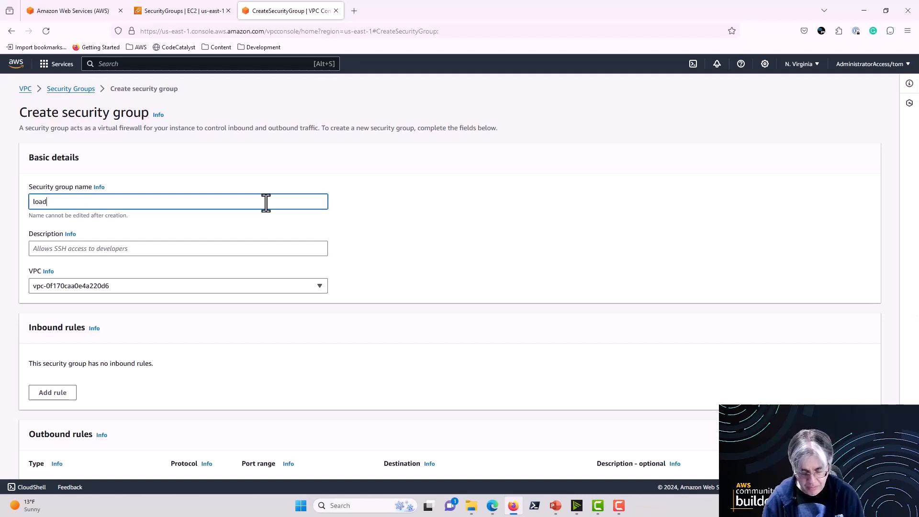
pyautogui.write('balance')
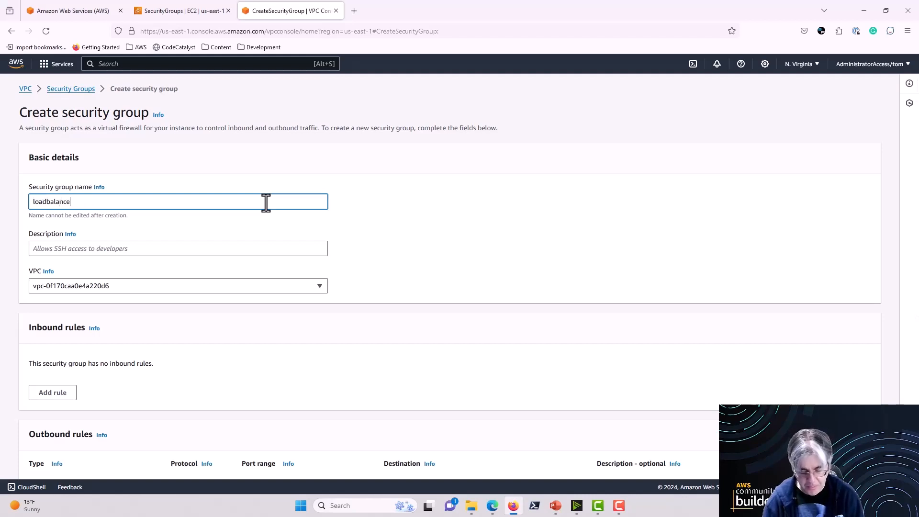
pyautogui.write('r-sg')
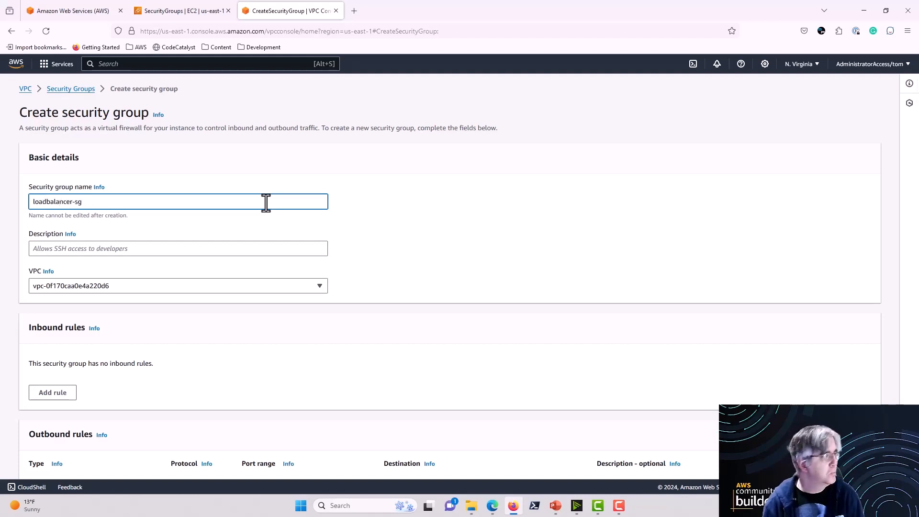
pyautogui.click(168, 286)
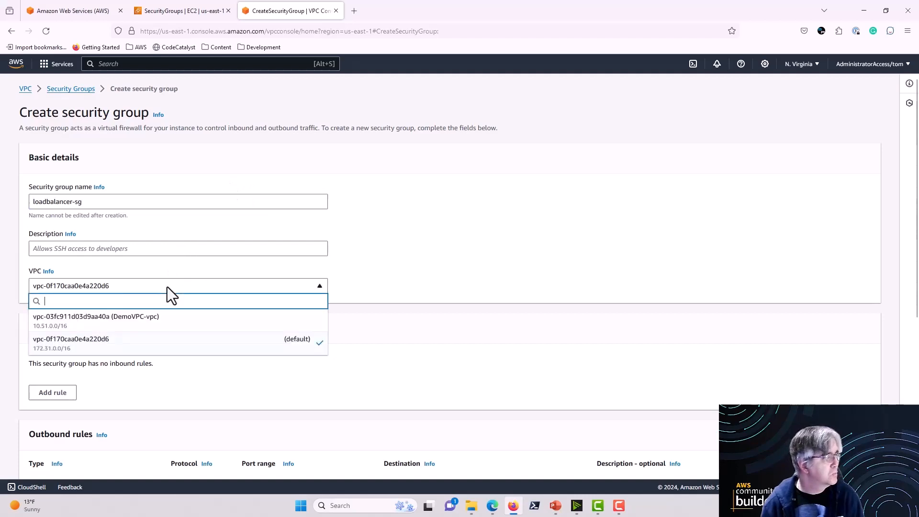
pyautogui.click(177, 330)
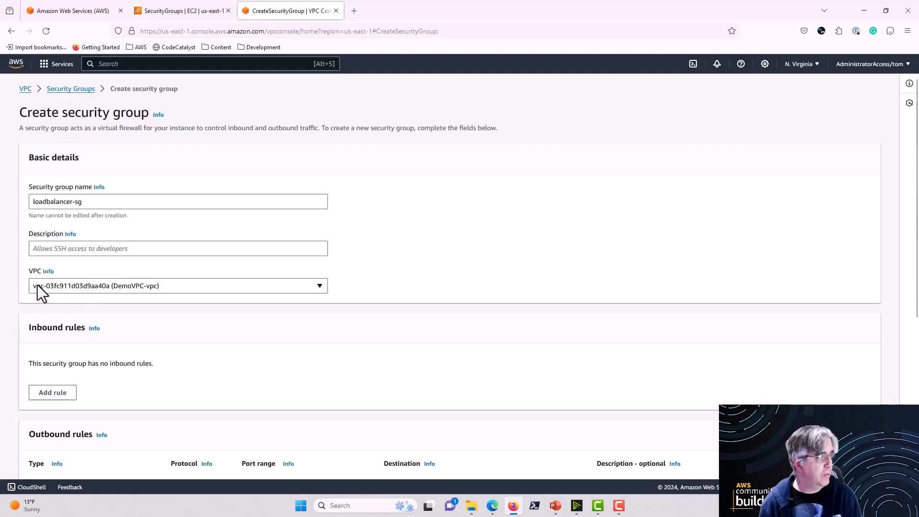
# Step: Enter the description "Load balancer SG" and create the load balancer security group
pyautogui.scroll(-5, 175, 293)
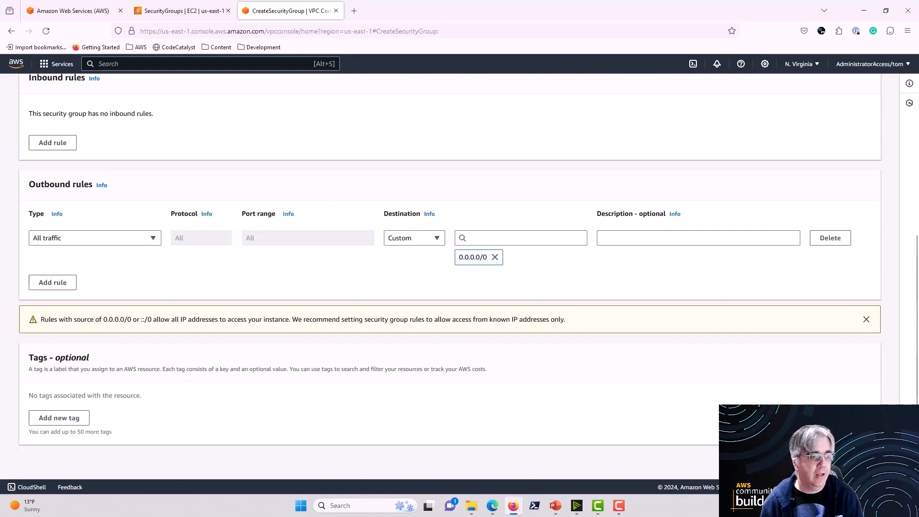
pyautogui.click(838, 461)
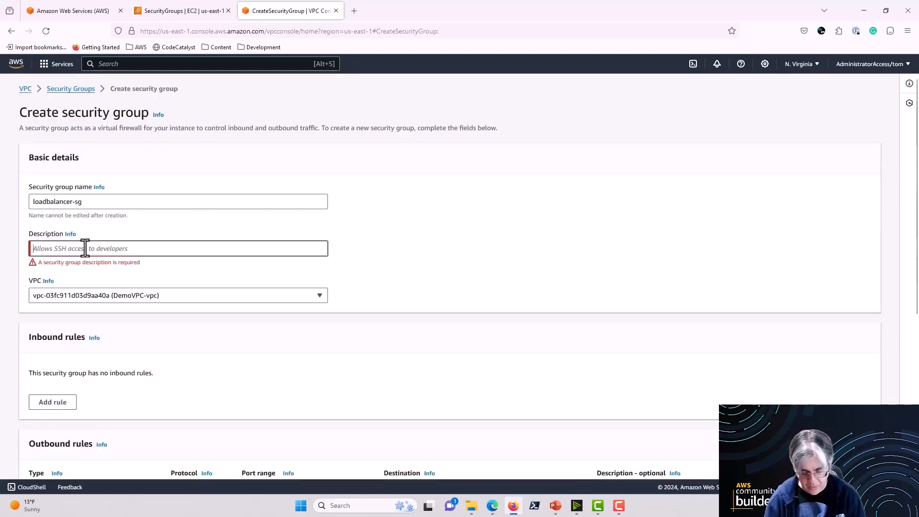
pyautogui.write('Load bala')
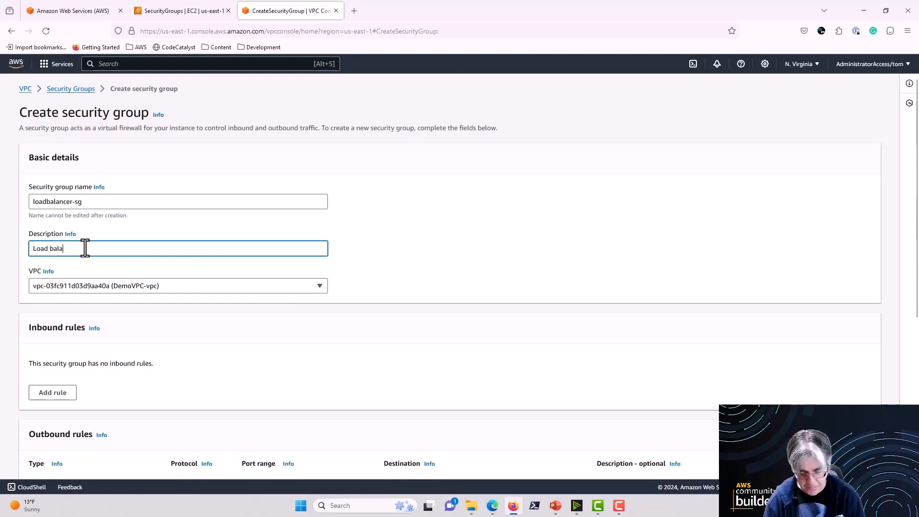
pyautogui.write('ncer SG')
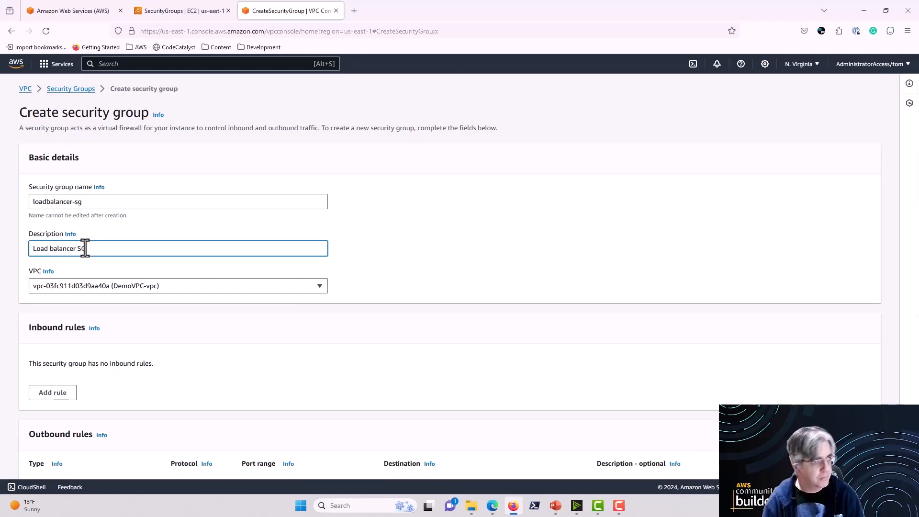
pyautogui.scroll(-5, 549, 294)
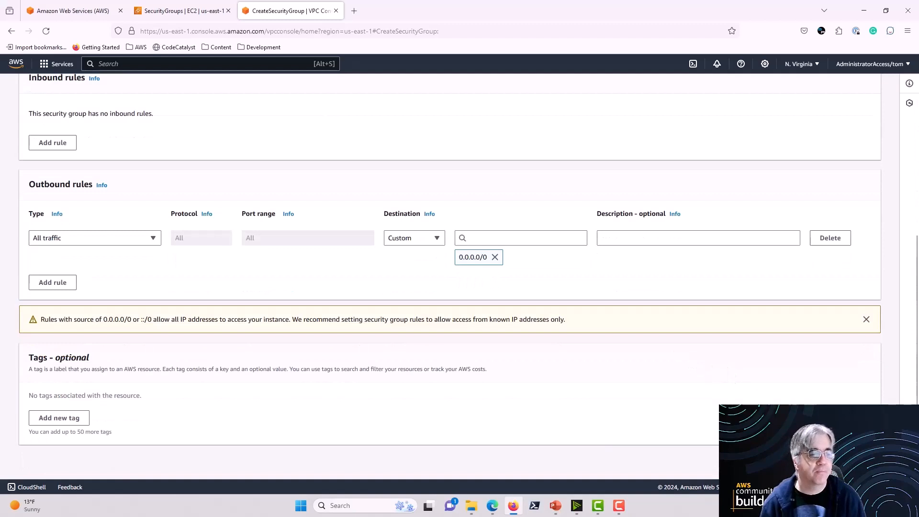
pyautogui.click(837, 461)
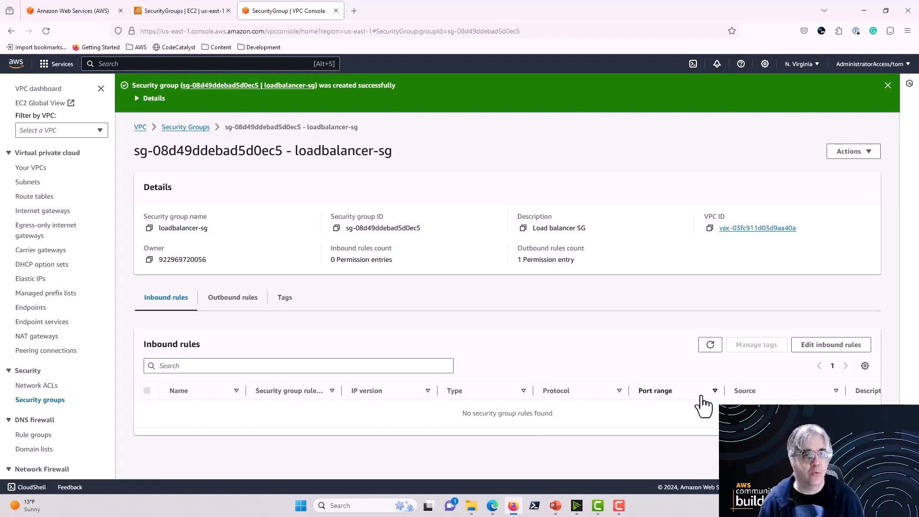
# Step: Start another security group from the security groups list, assign it to DemoVPC-vpc and name it webserver-sg
pyautogui.click(887, 87)
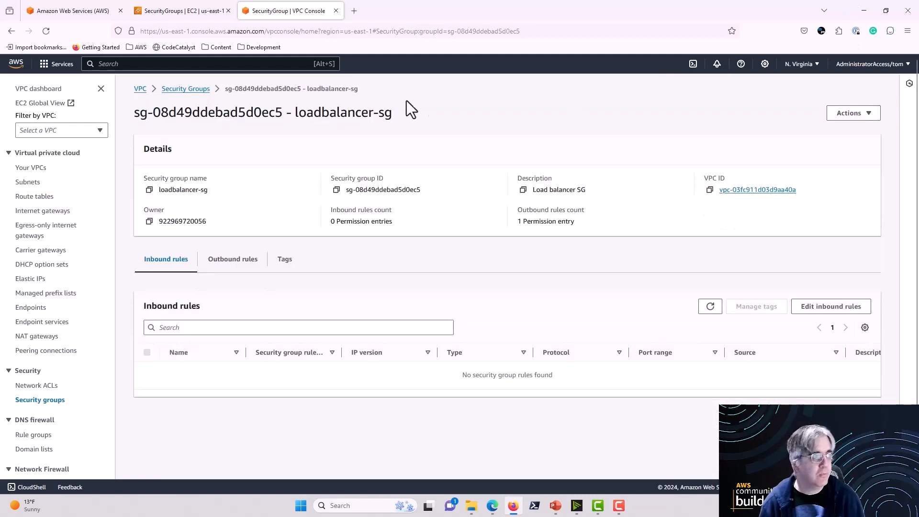
pyautogui.click(193, 89)
pyautogui.click(826, 86)
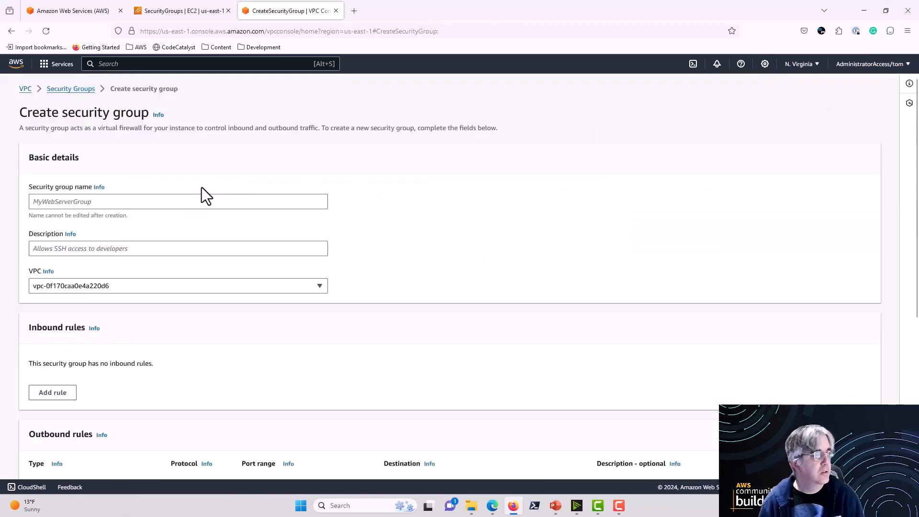
pyautogui.click(148, 287)
pyautogui.click(136, 320)
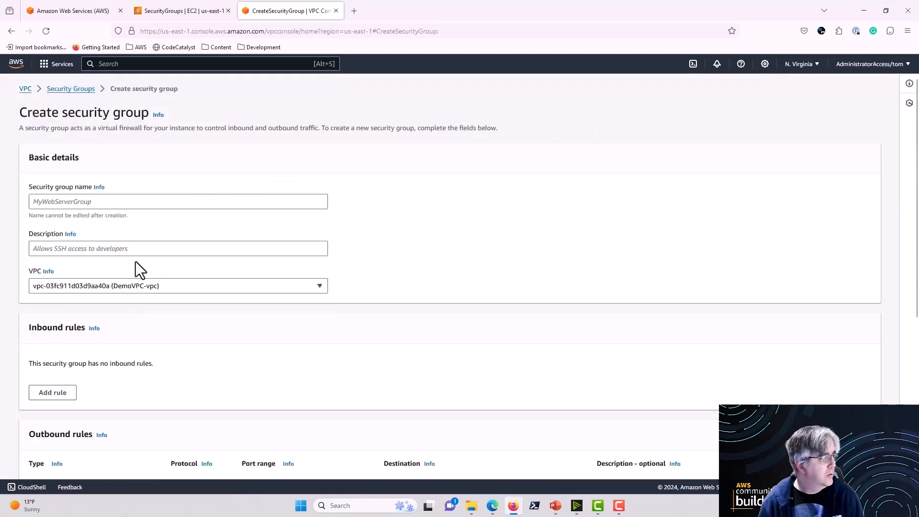
pyautogui.click(128, 204)
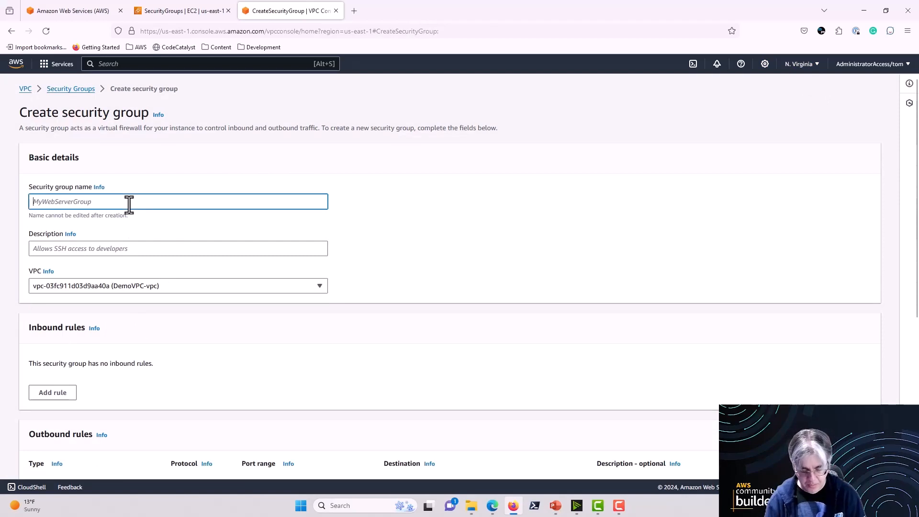
pyautogui.write('webserver-sg')
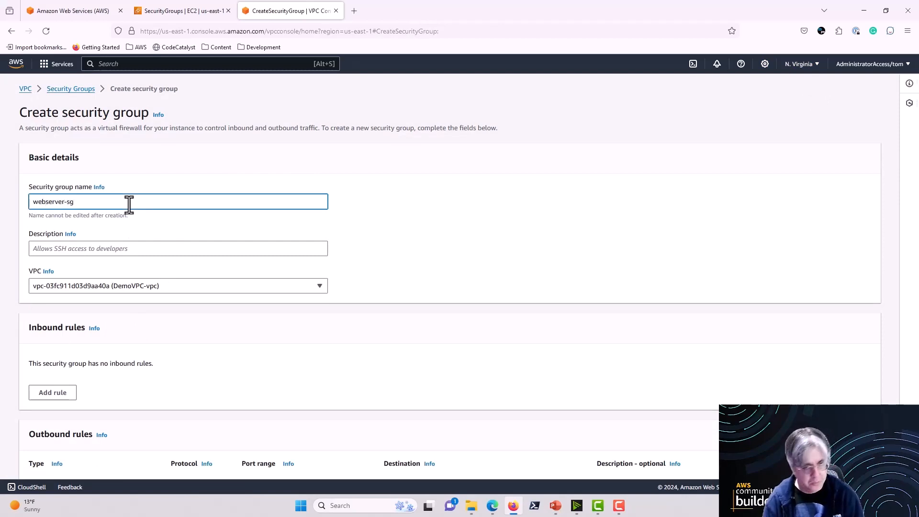
# Step: Describe the group as "Web Server Security Group" and create it with the default rules
pyautogui.click(92, 250)
pyautogui.write('Web S')
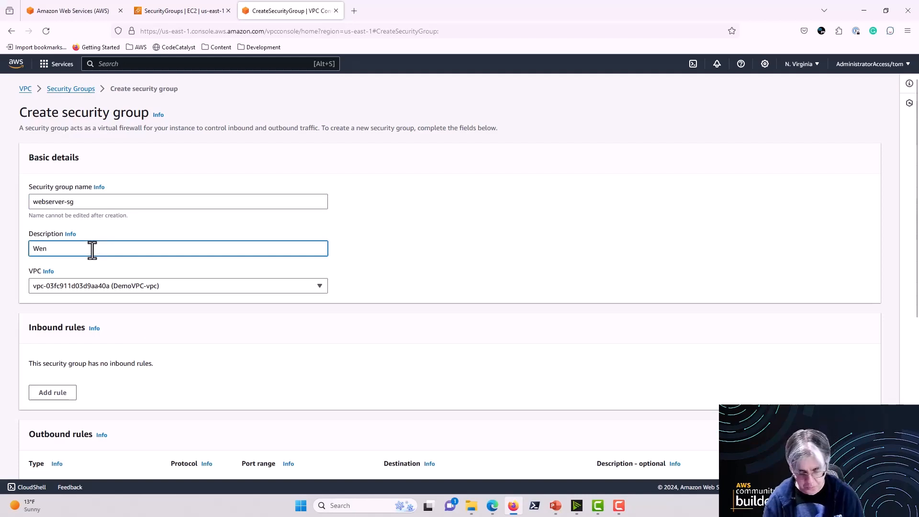
pyautogui.write('erver S')
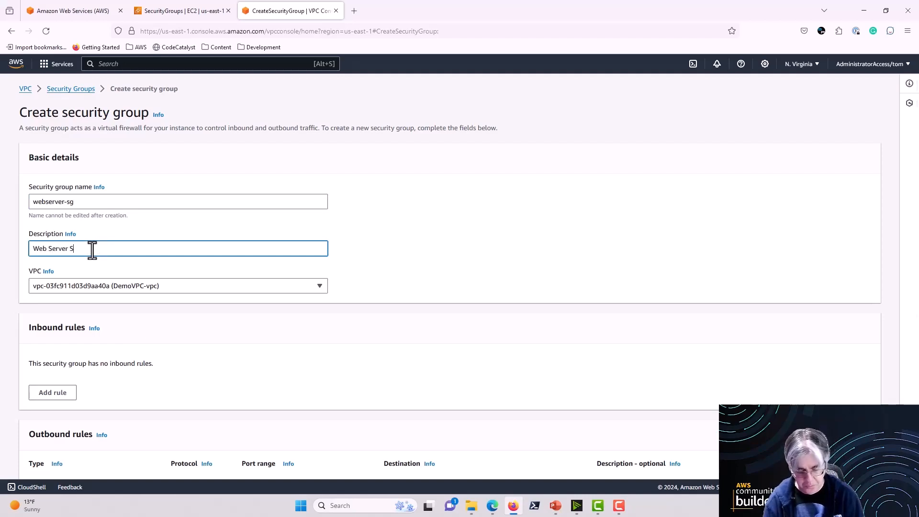
pyautogui.write('ecurity Group')
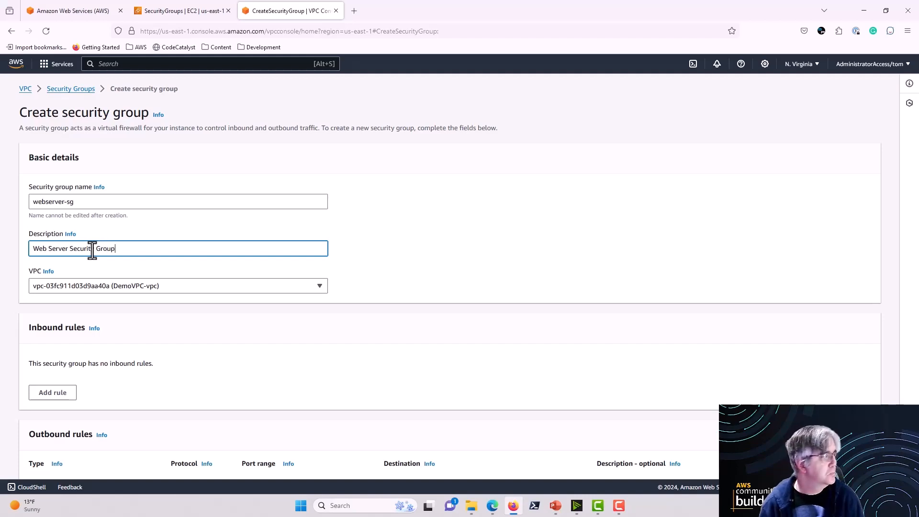
pyautogui.scroll(-4, 603, 356)
pyautogui.scroll(-1, 602, 354)
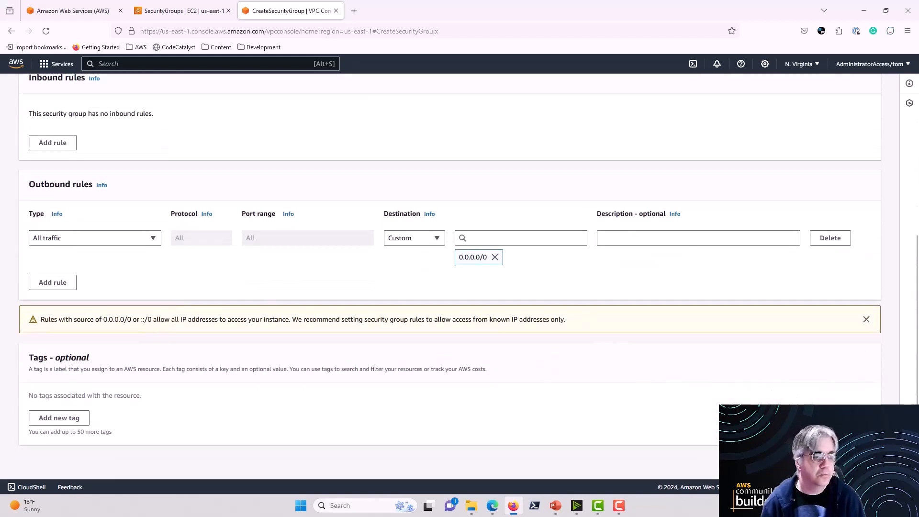
pyautogui.click(838, 458)
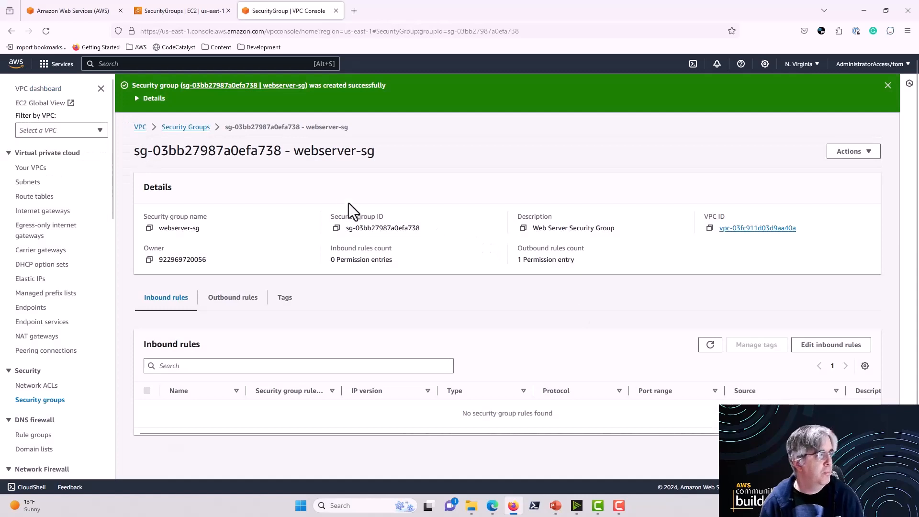
# Step: Return to the security groups list and start a third group in DemoVPC-vpc with the name db-sg
pyautogui.click(190, 127)
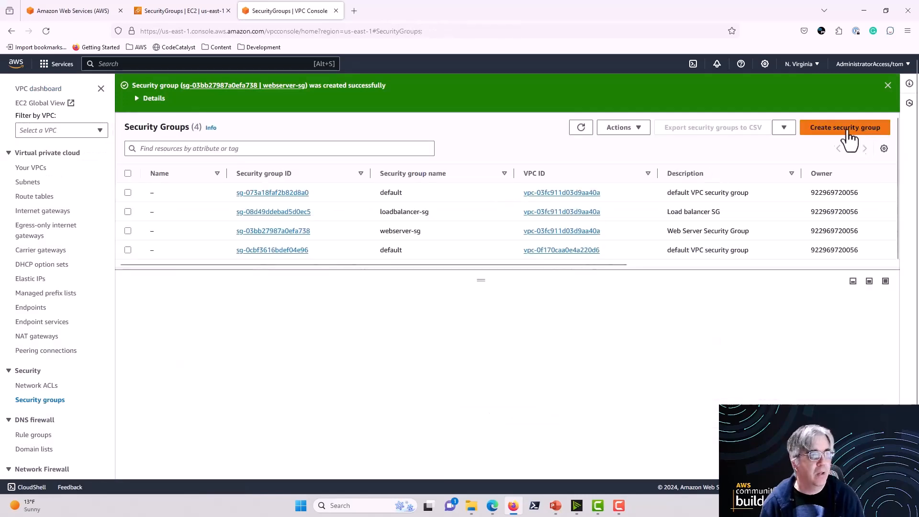
pyautogui.click(848, 129)
pyautogui.click(213, 285)
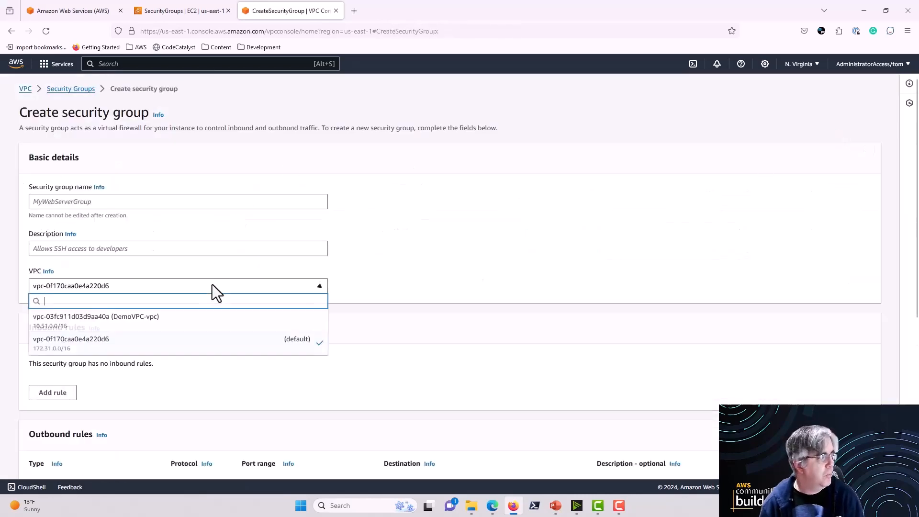
pyautogui.click(175, 322)
pyautogui.click(145, 201)
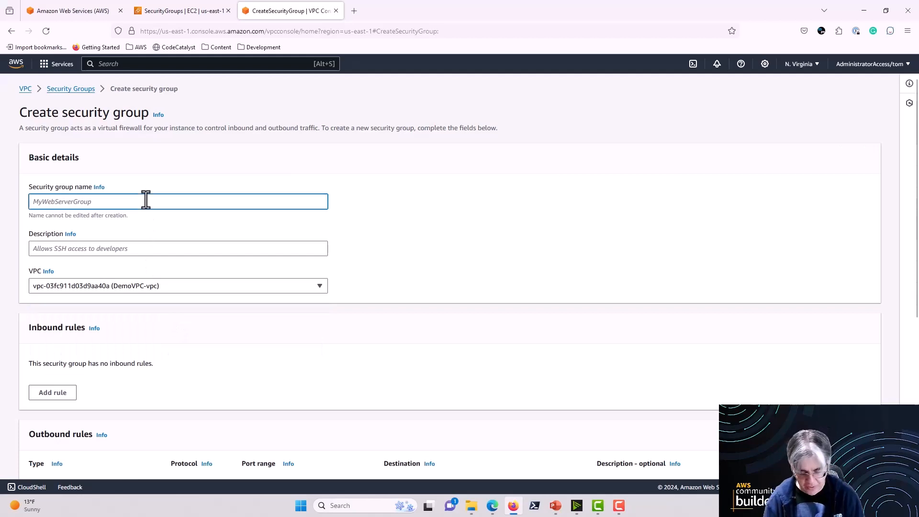
pyautogui.write('db-sg')
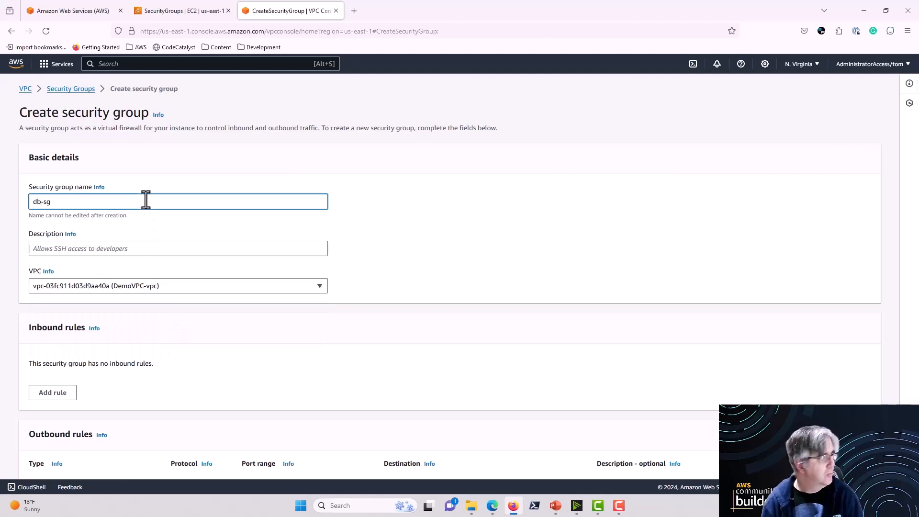
# Step: Enter "Database Security Group" as the description of the new security group
pyautogui.click(91, 249)
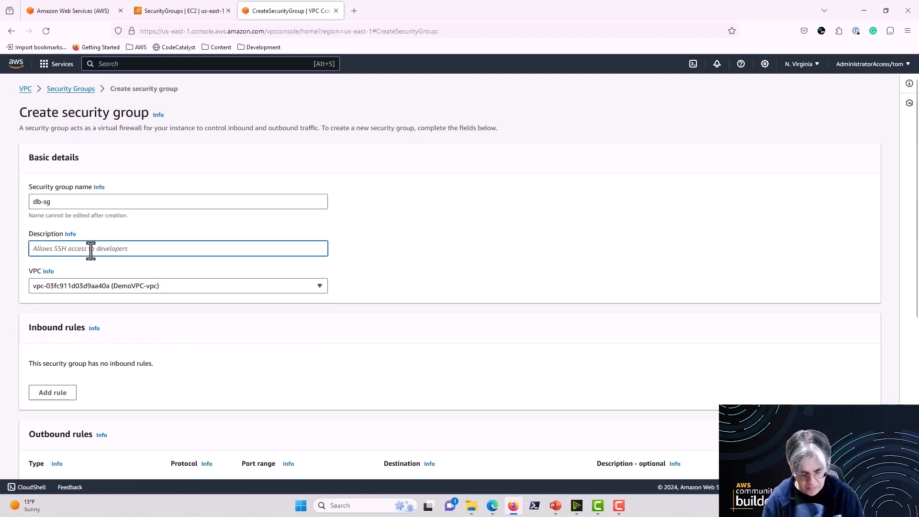
pyautogui.write('Database S')
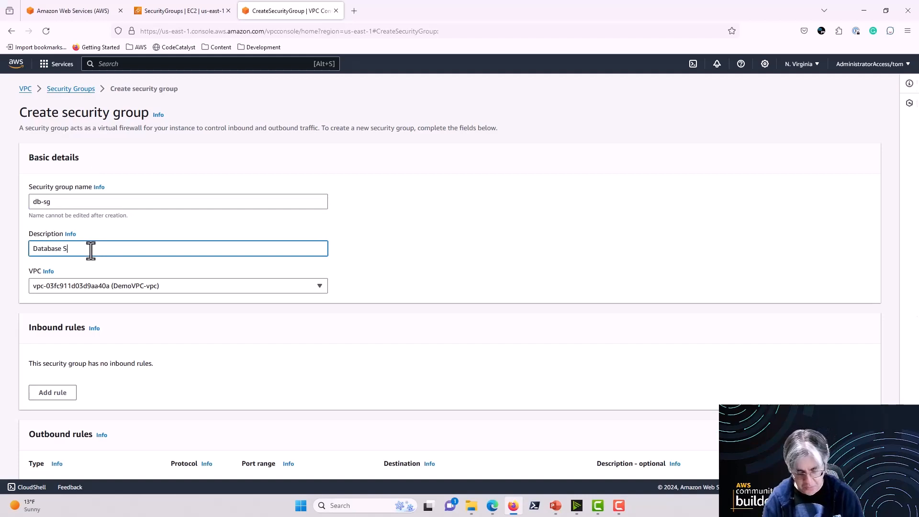
pyautogui.write('ecurity Group')
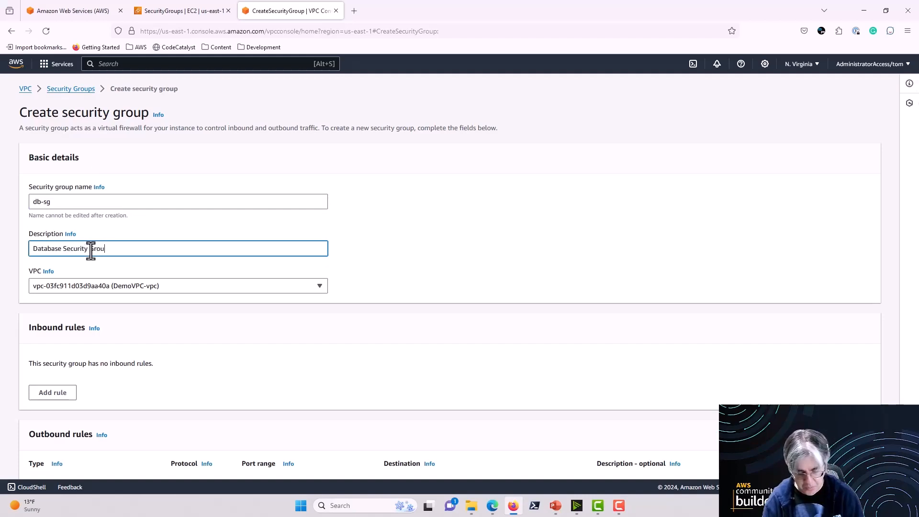
# Step: Change the new database security group's name to database-sg
pyautogui.click(39, 202)
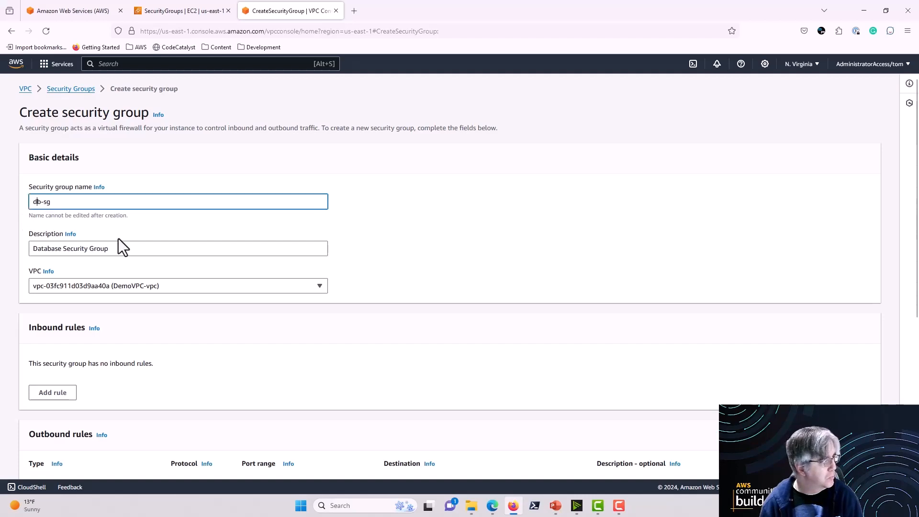
pyautogui.write('ata')
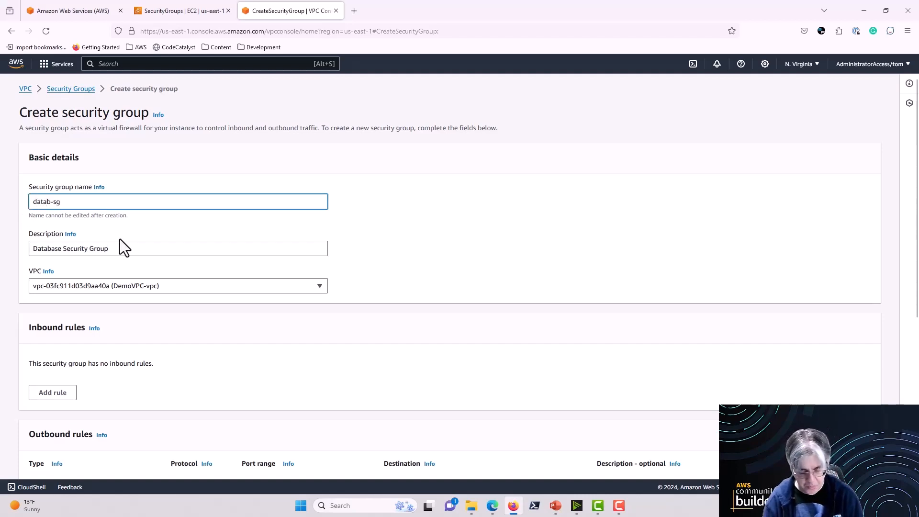
pyautogui.press('Right')
pyautogui.write('ase')
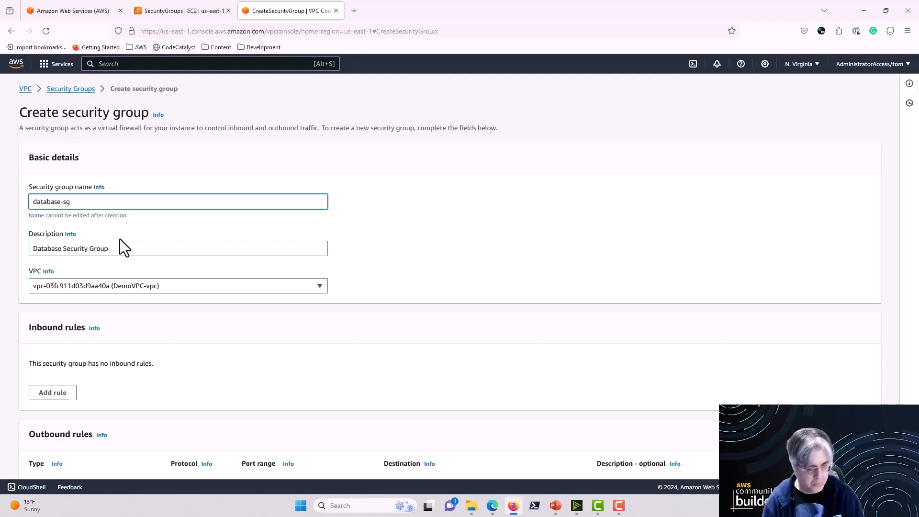
# Step: Create the database-sg security group with the default rules, and return to the full list of security groups
pyautogui.scroll(-5, 738, 365)
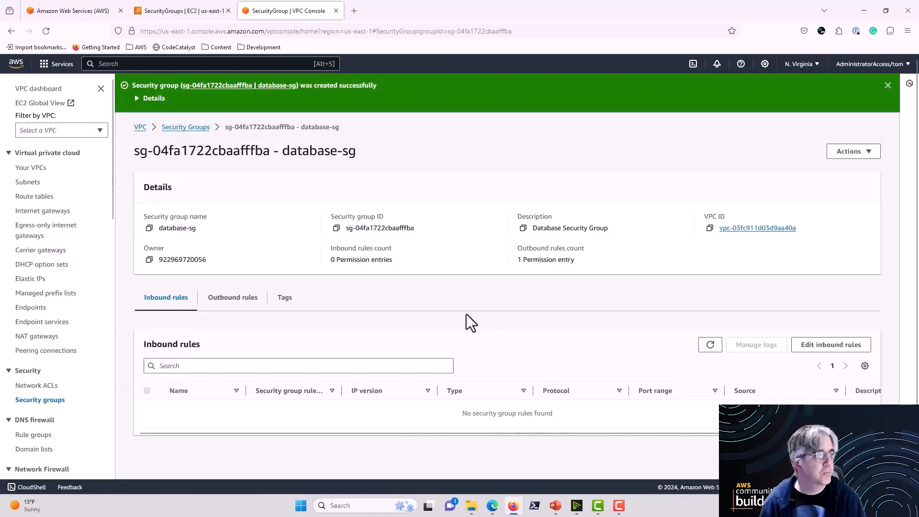
pyautogui.click(194, 127)
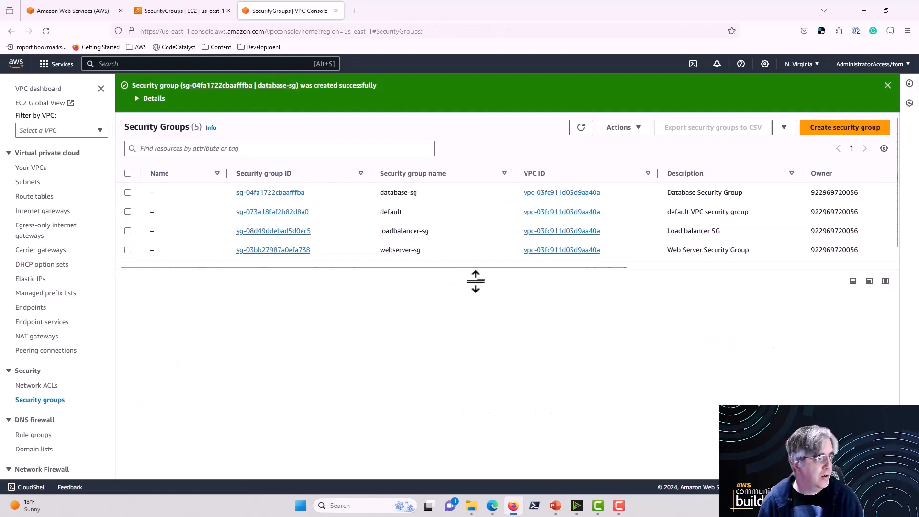
pyautogui.moveTo(481, 280); pyautogui.dragTo(481, 301)
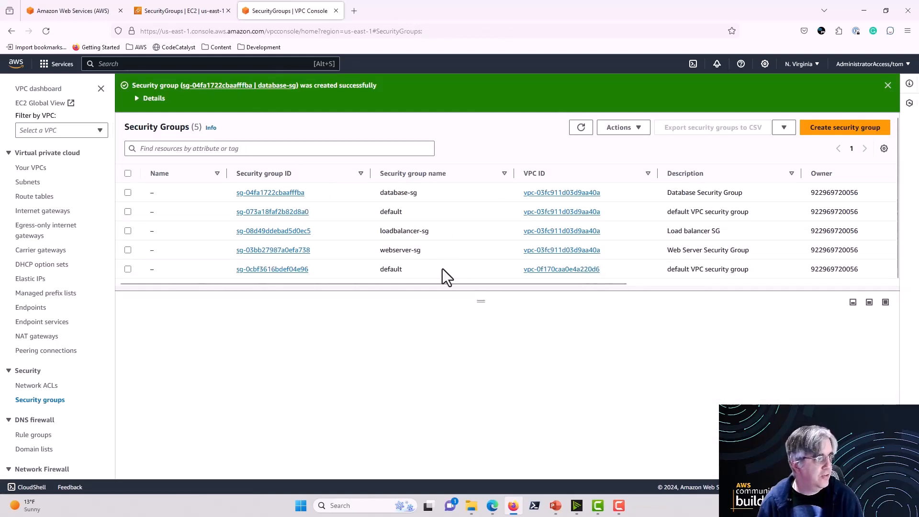
# Step: Select database-sg, loadbalancer-sg and webserver-sg together in the list, and clear the selection again
pyautogui.click(127, 193)
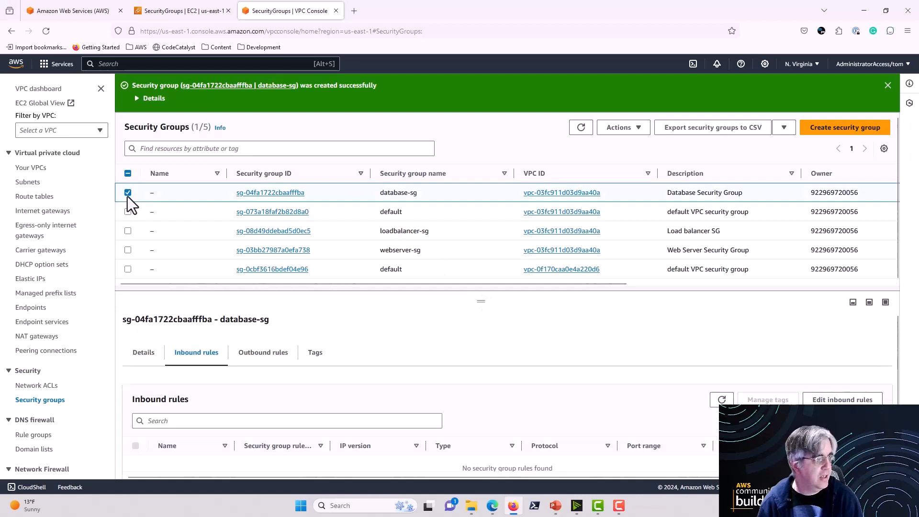
pyautogui.click(127, 233)
pyautogui.click(127, 249)
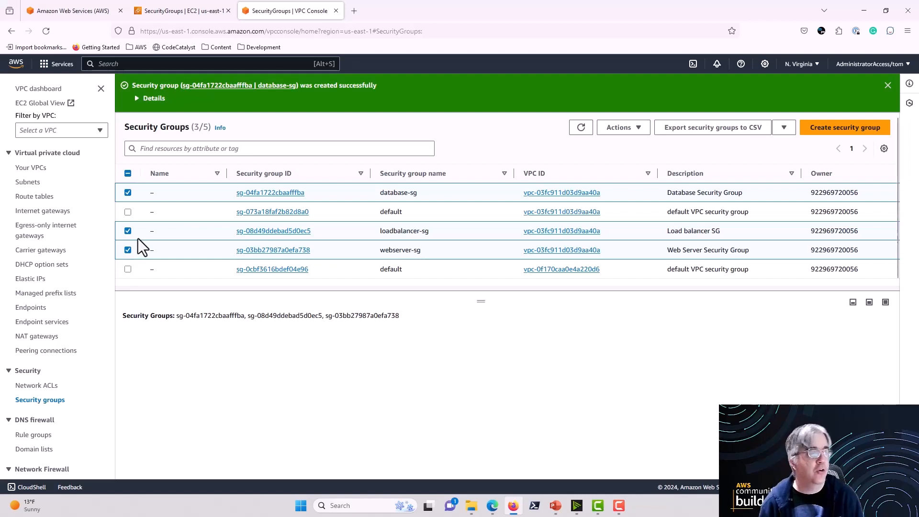
pyautogui.click(127, 192)
pyautogui.click(127, 231)
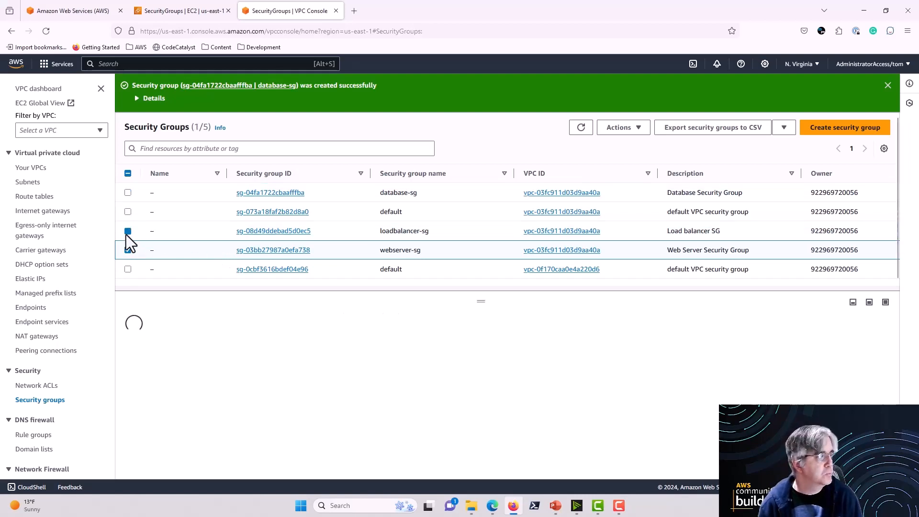
pyautogui.click(127, 250)
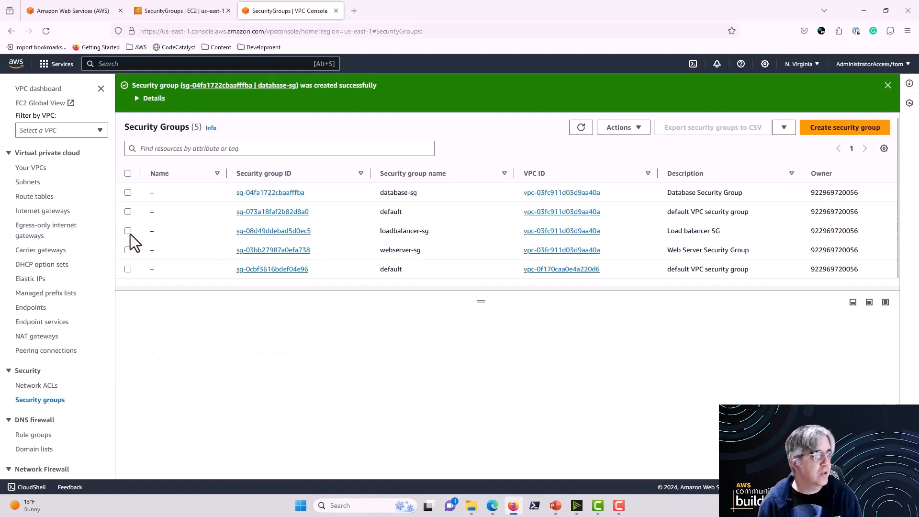
# Step: Open the inbound rules of loadbalancer-sg for editing and add a rule of type HTTP
pyautogui.click(127, 230)
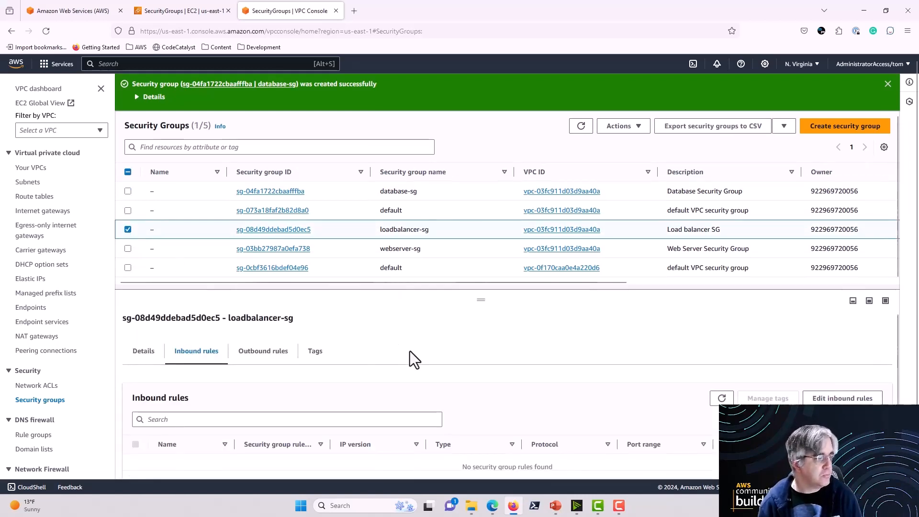
pyautogui.scroll(-1, 409, 352)
pyautogui.moveTo(476, 299); pyautogui.dragTo(483, 267)
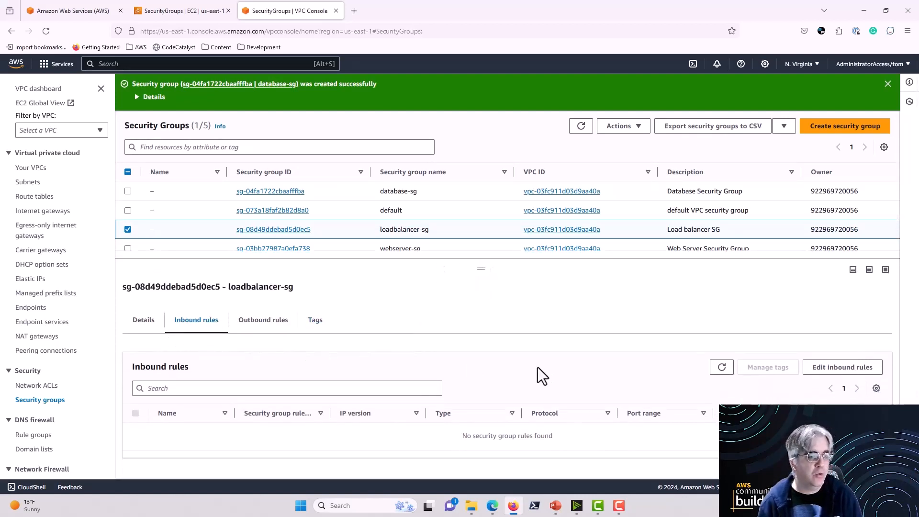
pyautogui.click(824, 370)
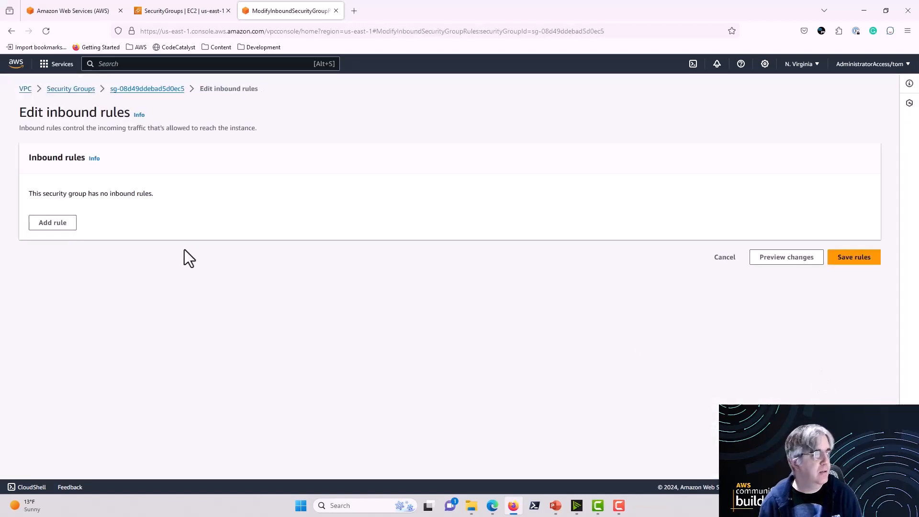
pyautogui.click(61, 224)
pyautogui.click(264, 214)
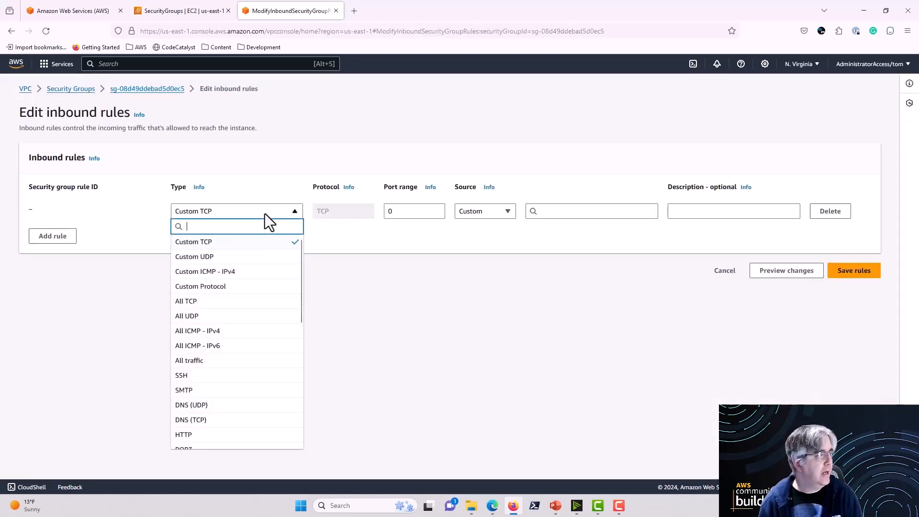
pyautogui.scroll(-2, 242, 277)
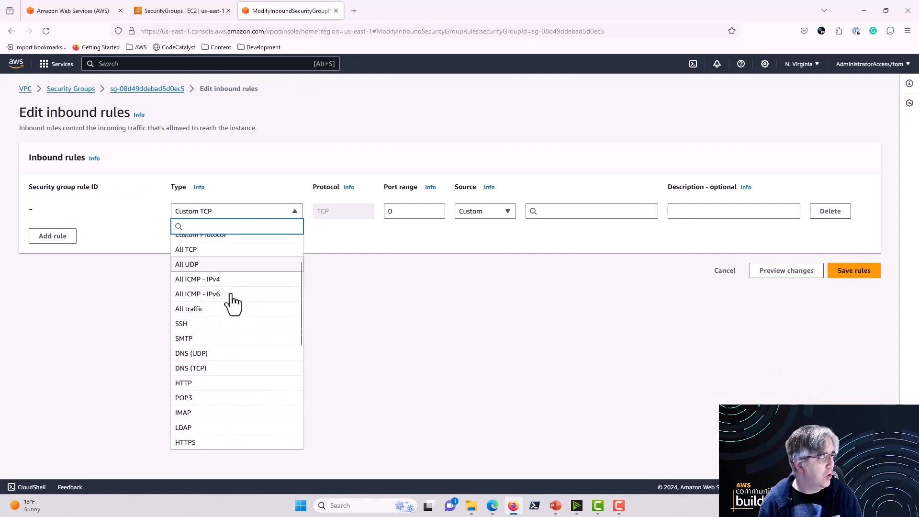
pyautogui.click(214, 383)
# Step: Add a second inbound rule of type HTTPS to the load balancer security group
pyautogui.click(52, 237)
pyautogui.click(269, 238)
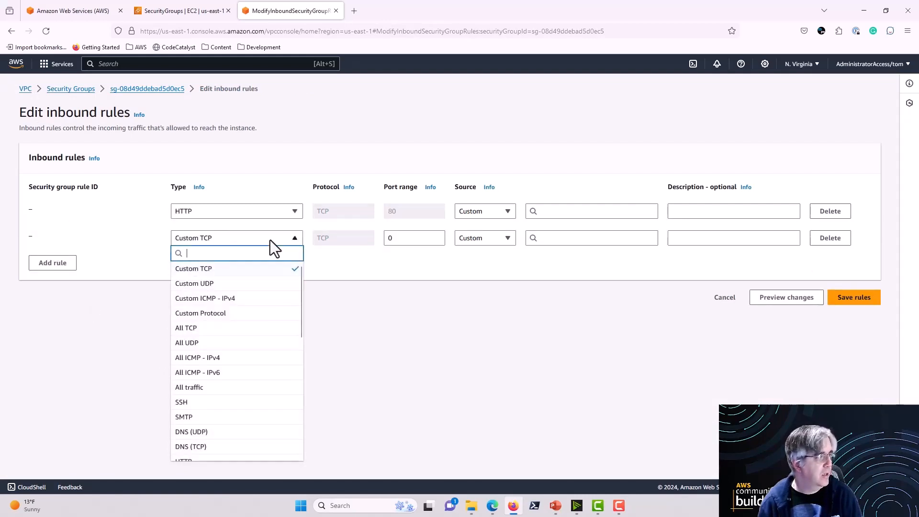
pyautogui.scroll(-5, 246, 318)
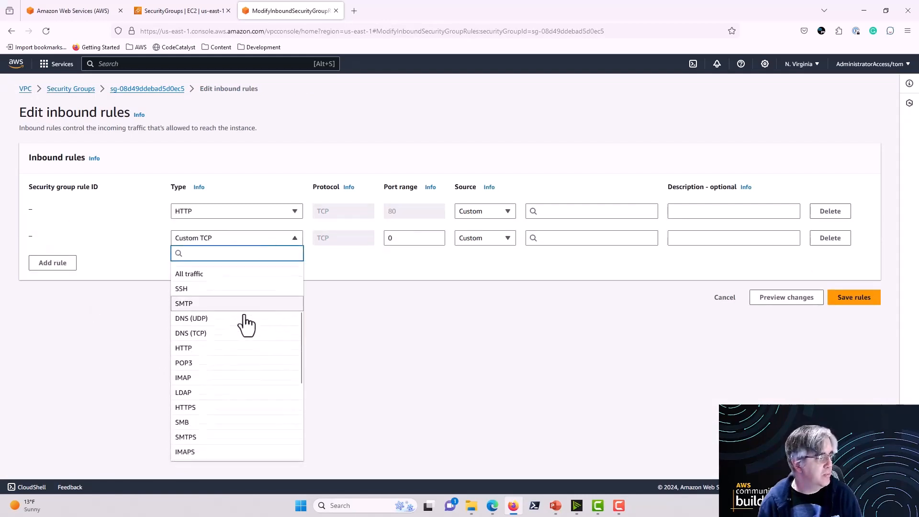
pyautogui.scroll(-2, 244, 326)
pyautogui.click(209, 370)
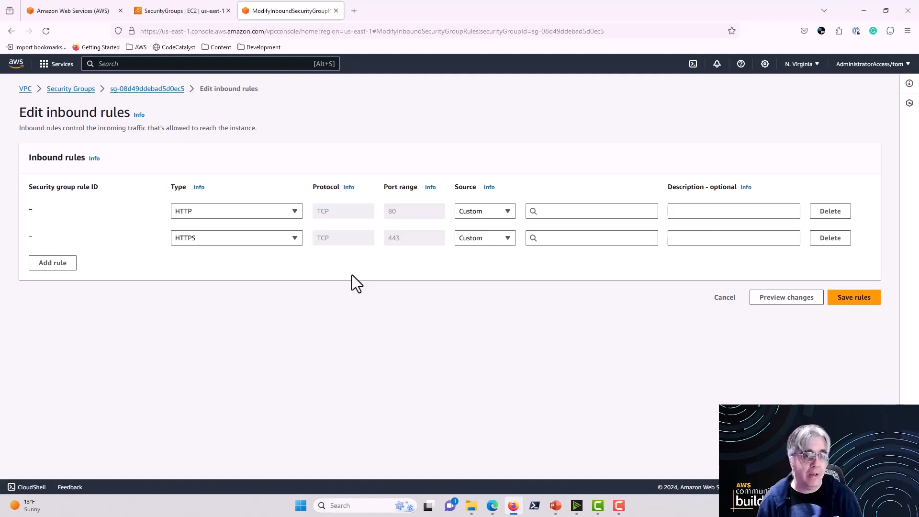
# Step: Set the source of both the HTTP and HTTPS rules to anywhere, 0.0.0.0/0
pyautogui.click(503, 214)
pyautogui.click(485, 246)
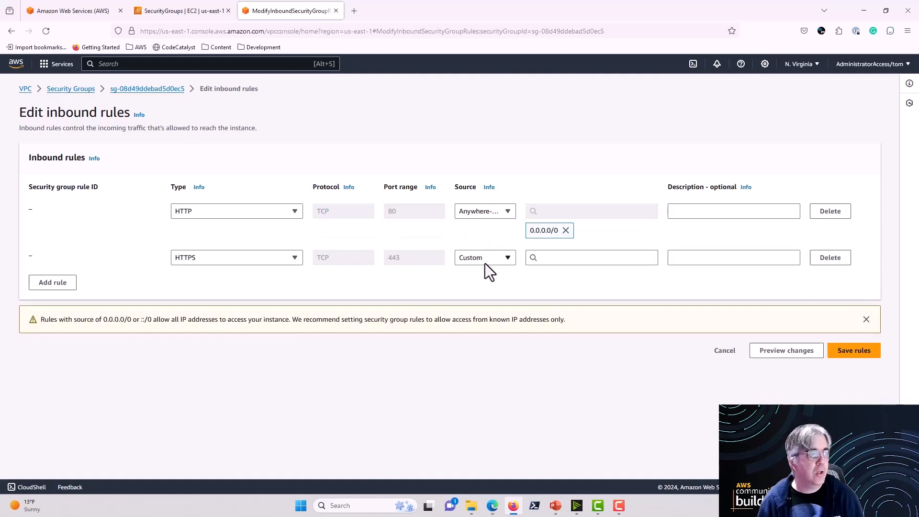
pyautogui.click(485, 261)
pyautogui.click(484, 293)
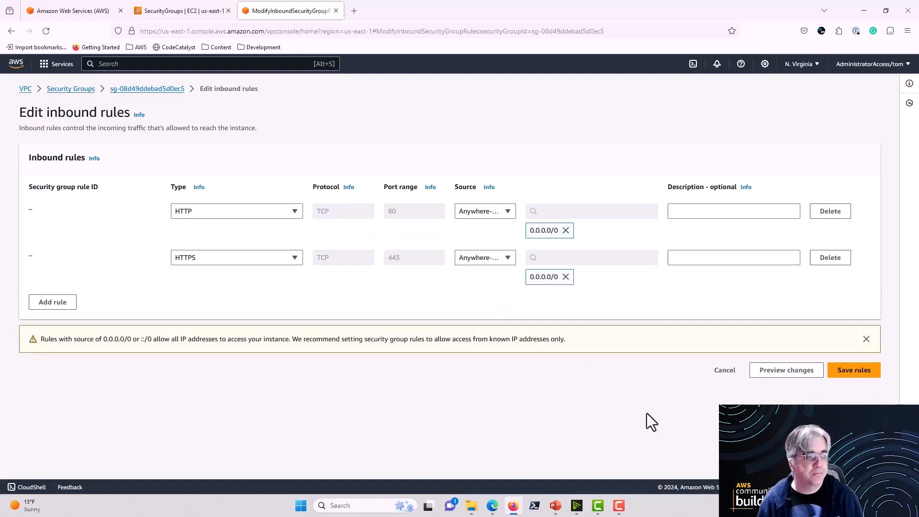
# Step: Describe the two rules as "Open HTTP" and "Open HTTPS", and save the load balancer's inbound rules
pyautogui.click(698, 211)
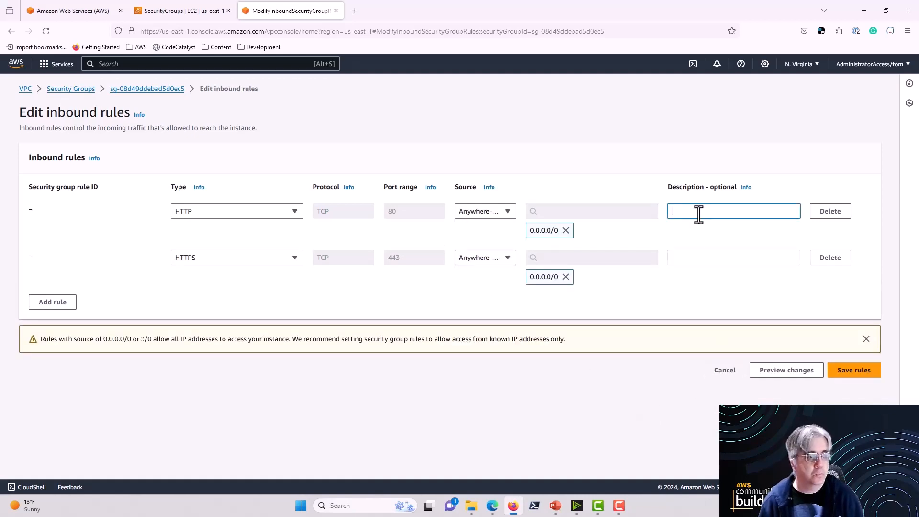
pyautogui.write('Open HTTP')
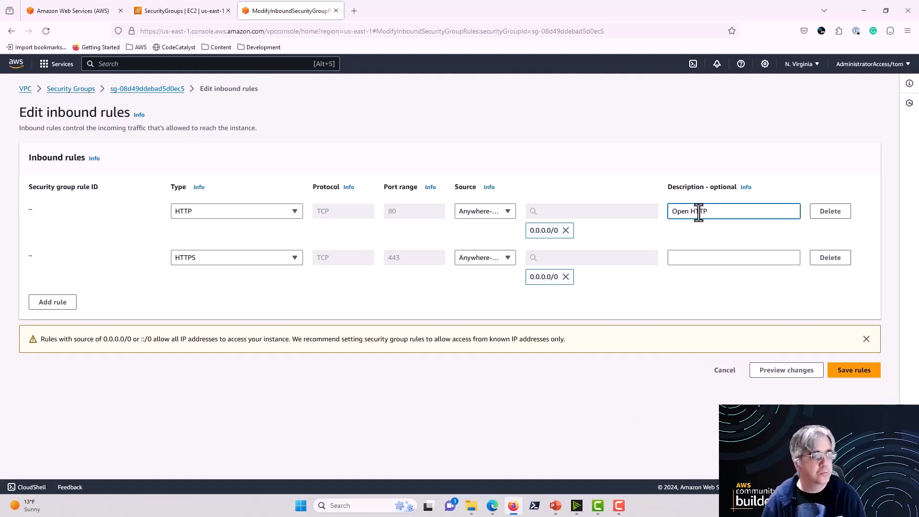
pyautogui.click(757, 257)
pyautogui.write('Open ')
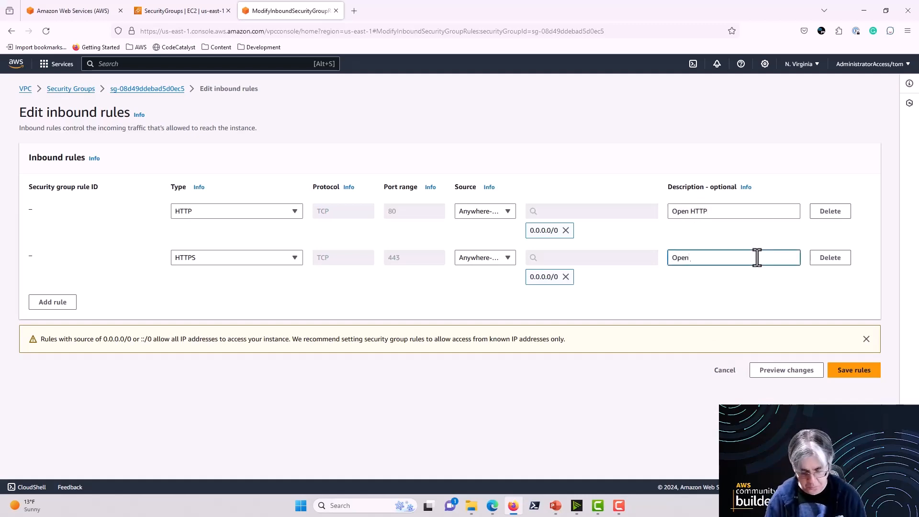
pyautogui.write('HTTPS')
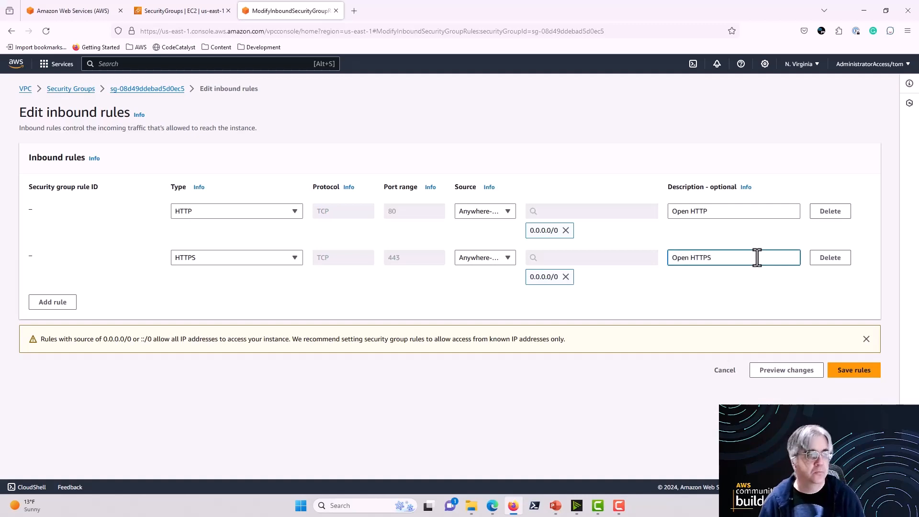
pyautogui.click(864, 375)
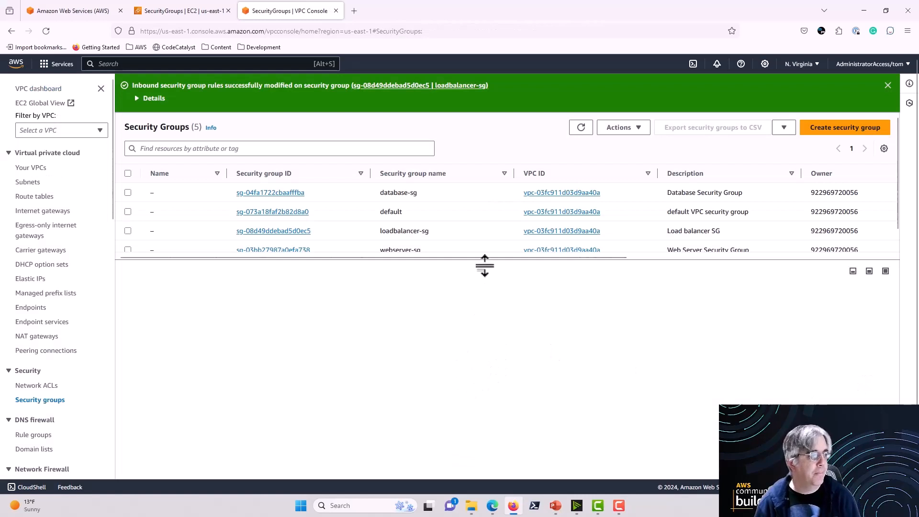
# Step: Review the saved inbound rules of loadbalancer-sg, and deselect the group
pyautogui.moveTo(485, 266); pyautogui.dragTo(480, 337)
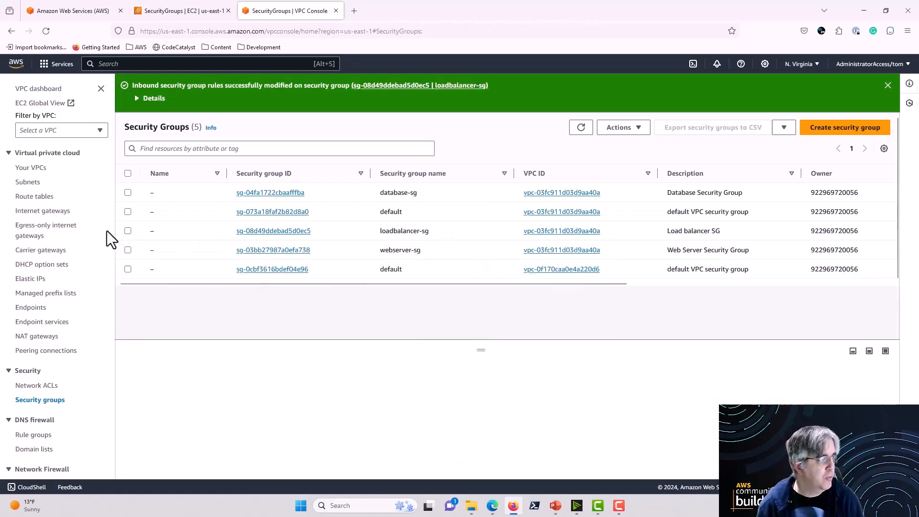
pyautogui.click(127, 230)
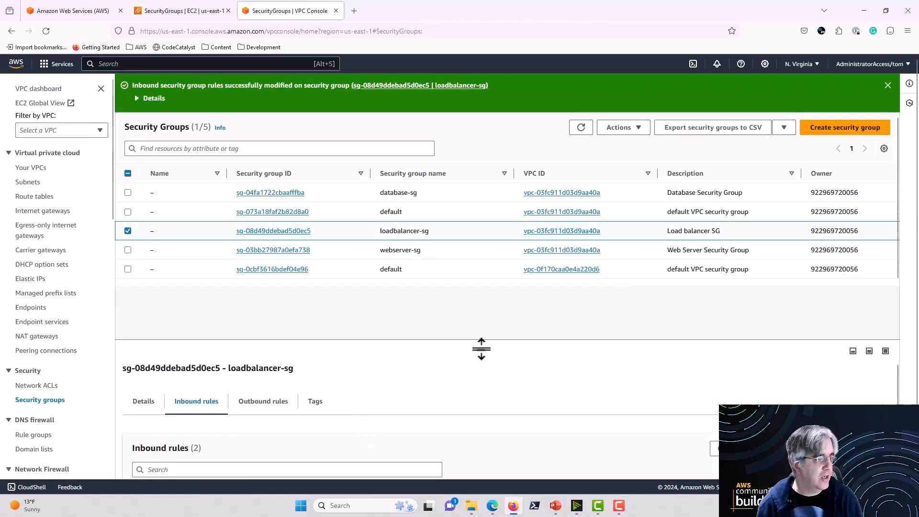
pyautogui.moveTo(479, 348); pyautogui.dragTo(492, 303)
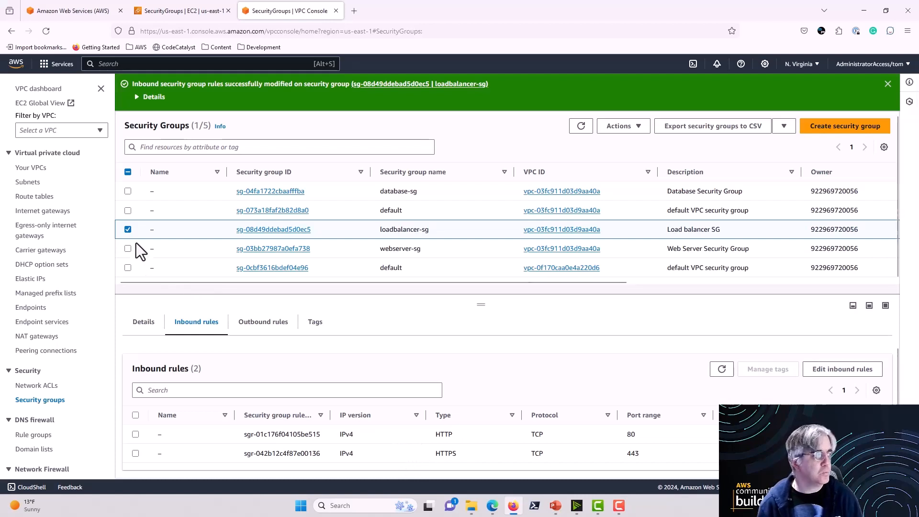
pyautogui.click(128, 229)
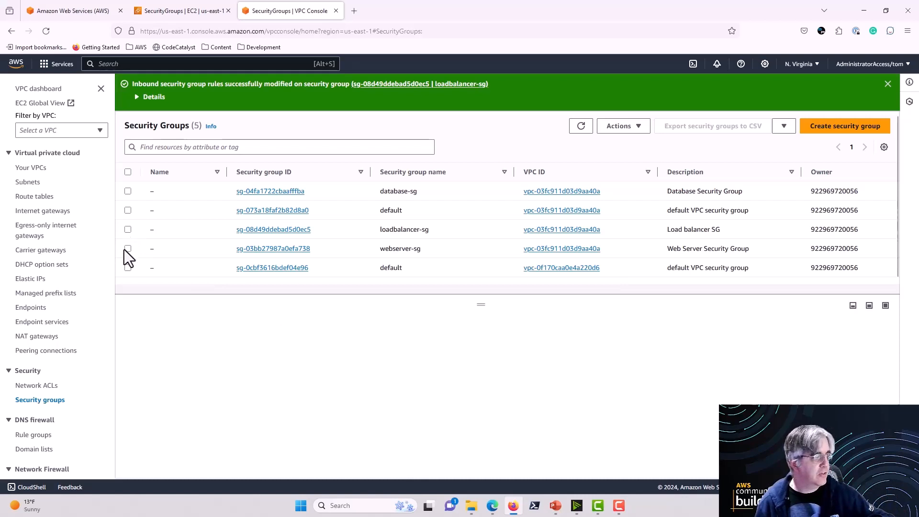
# Step: Open the inbound rules of webserver-sg for editing and add a rule of type HTTP
pyautogui.click(128, 249)
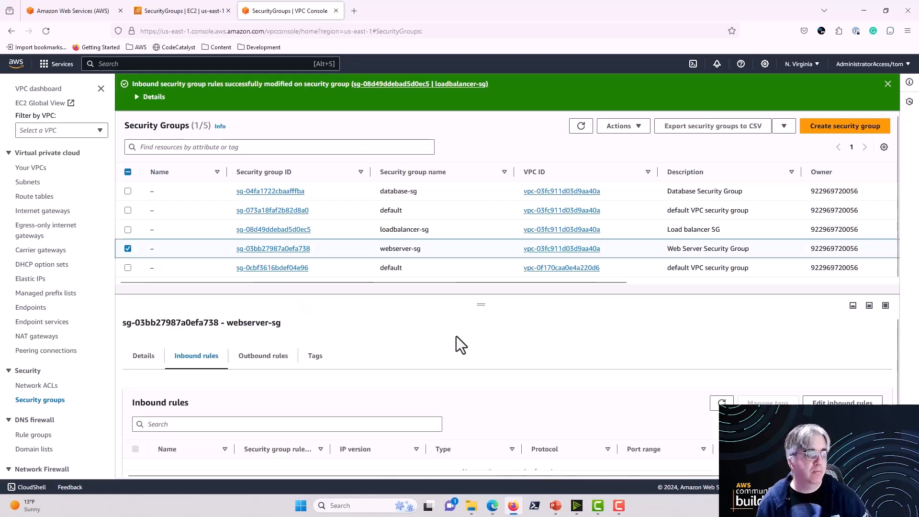
pyautogui.moveTo(479, 303); pyautogui.dragTo(483, 275)
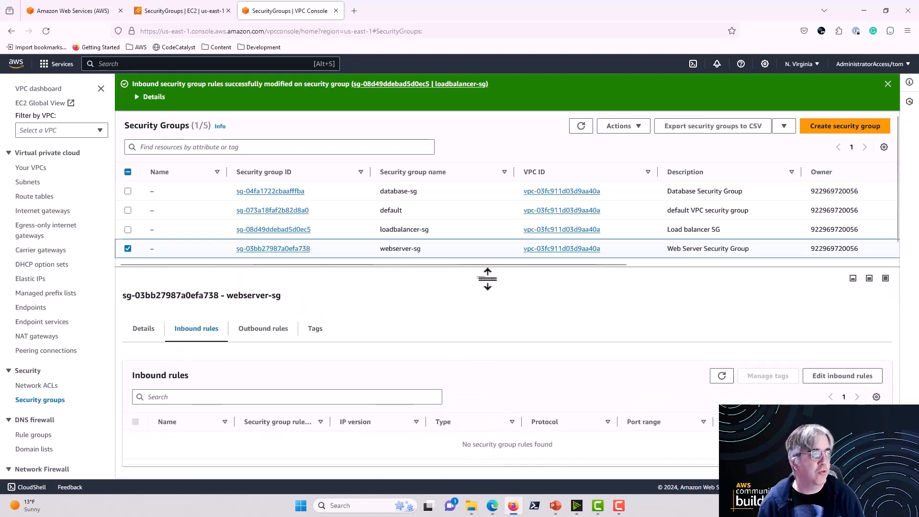
pyautogui.click(888, 84)
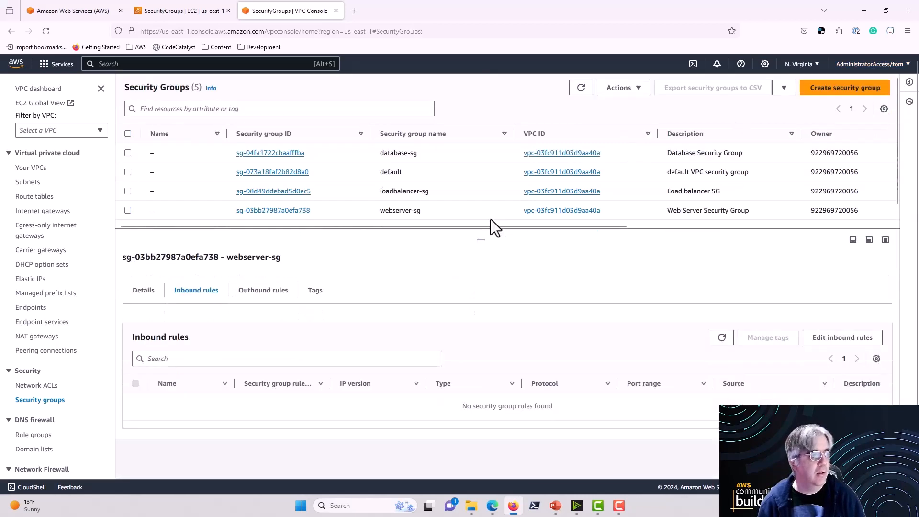
pyautogui.moveTo(484, 243); pyautogui.dragTo(483, 238)
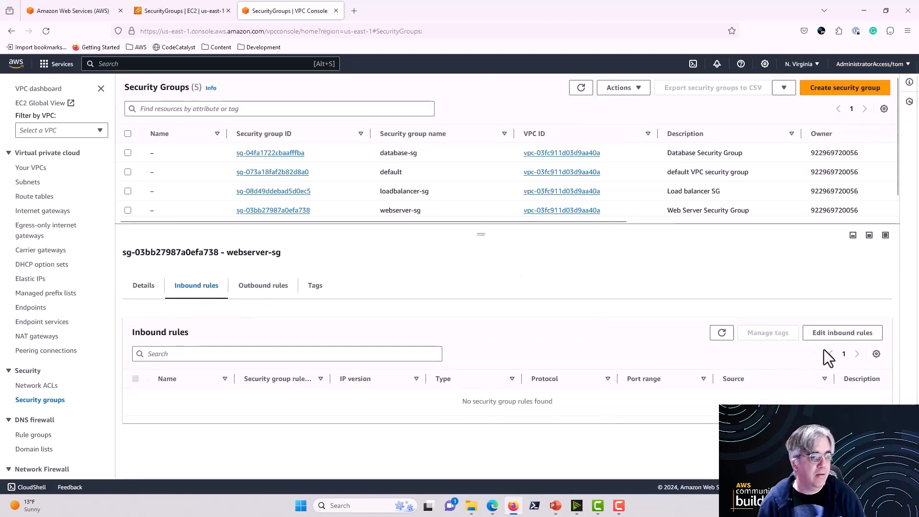
pyautogui.click(842, 334)
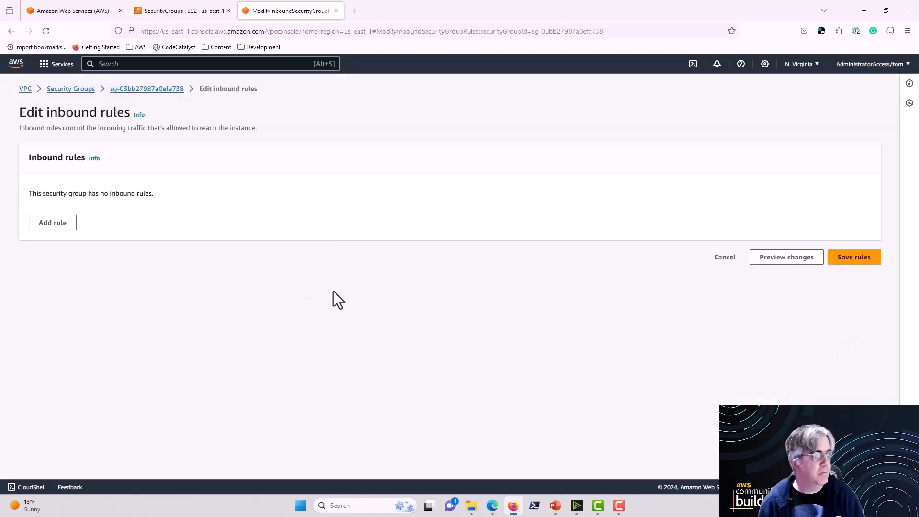
pyautogui.click(55, 224)
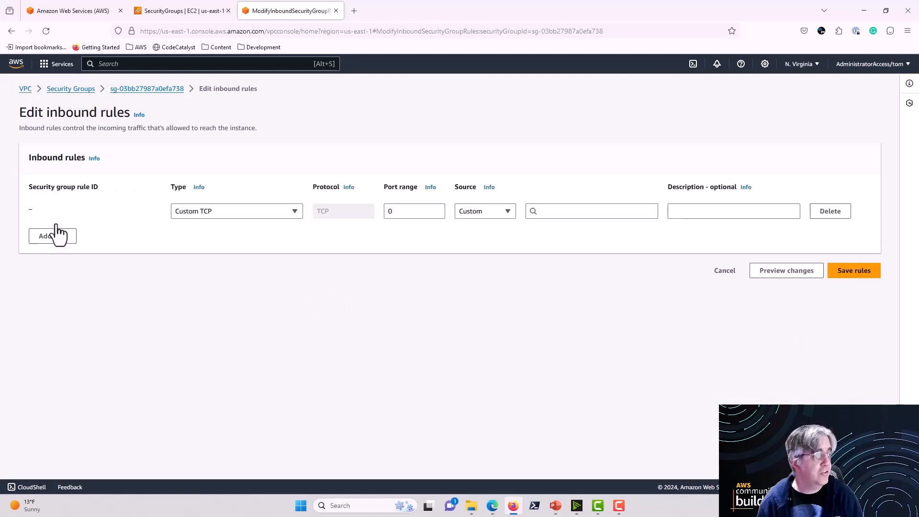
pyautogui.click(297, 213)
pyautogui.scroll(-3, 262, 324)
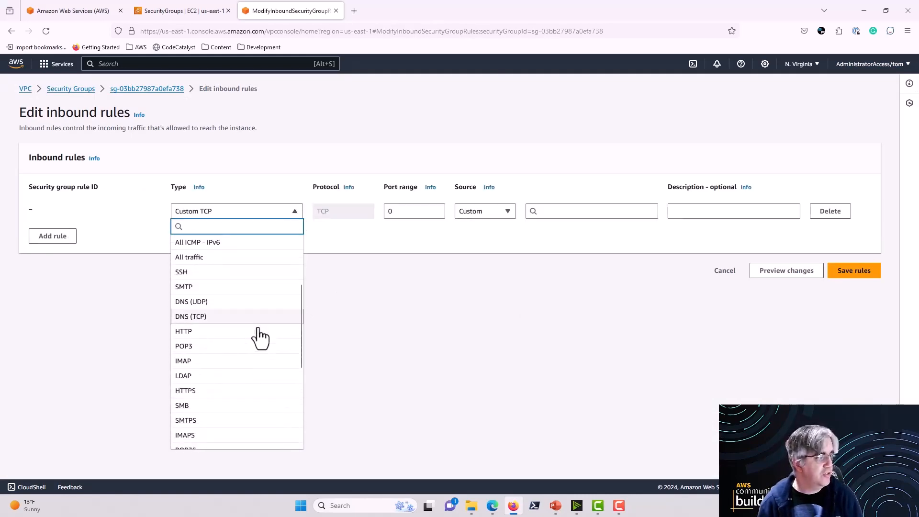
pyautogui.click(258, 331)
# Step: Add a second inbound rule of type HTTPS to webserver-sg
pyautogui.click(53, 235)
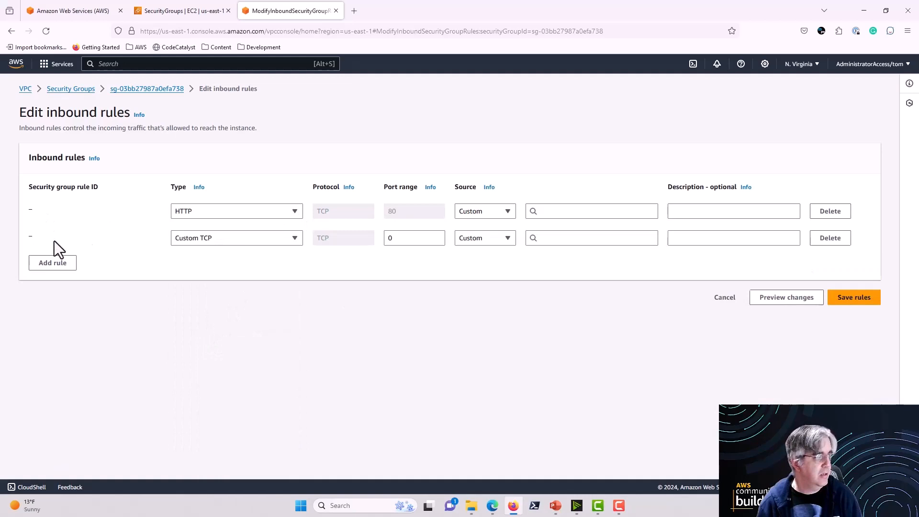
pyautogui.click(301, 241)
pyautogui.scroll(-3, 222, 404)
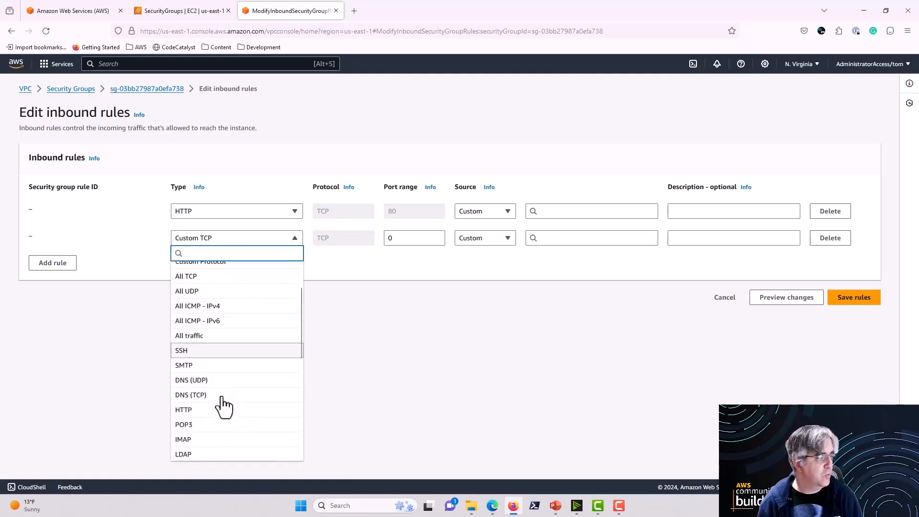
pyautogui.scroll(-2, 222, 406)
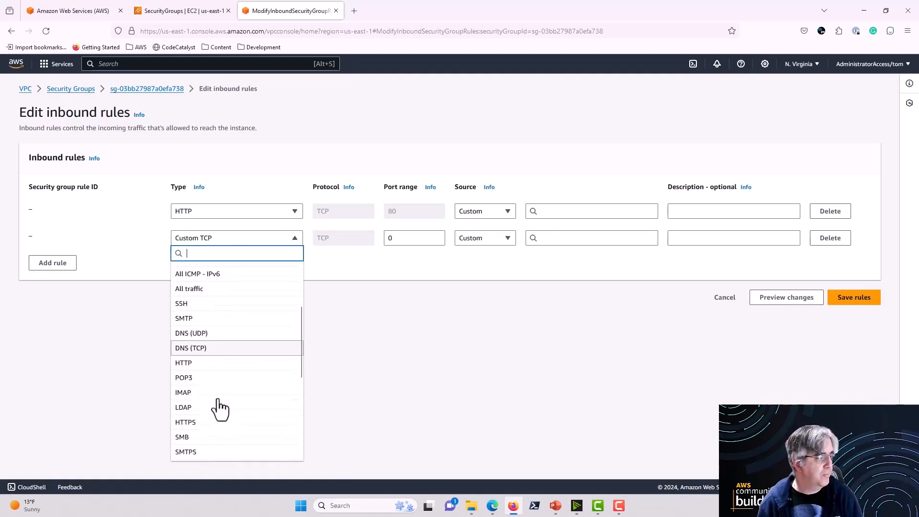
pyautogui.click(202, 421)
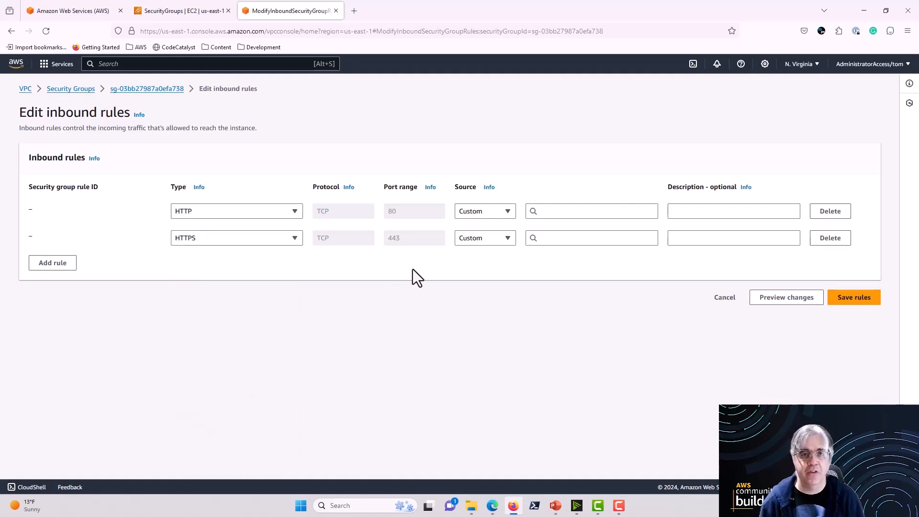
# Step: Try Anywhere-IPv4 as the source of both the HTTP and HTTPS rules, and remove the 0.0.0.0/0 entries again
pyautogui.click(506, 215)
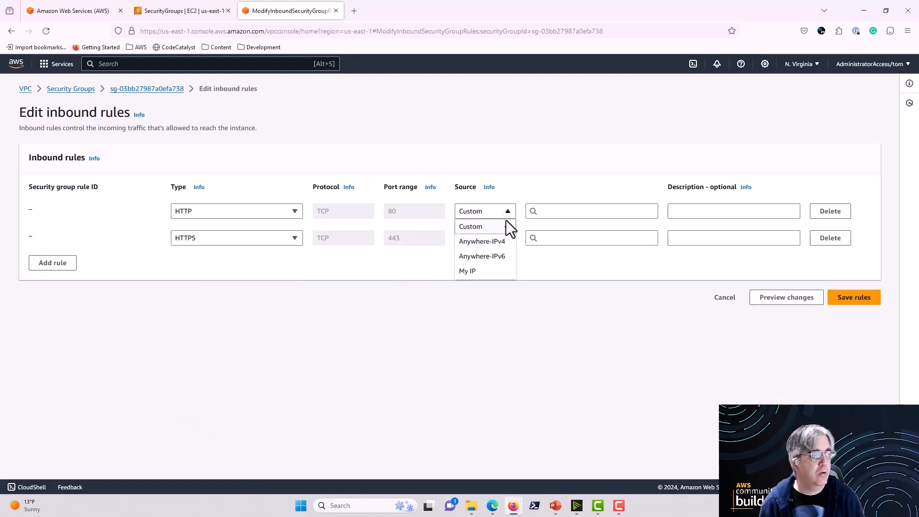
pyautogui.click(498, 241)
pyautogui.click(505, 258)
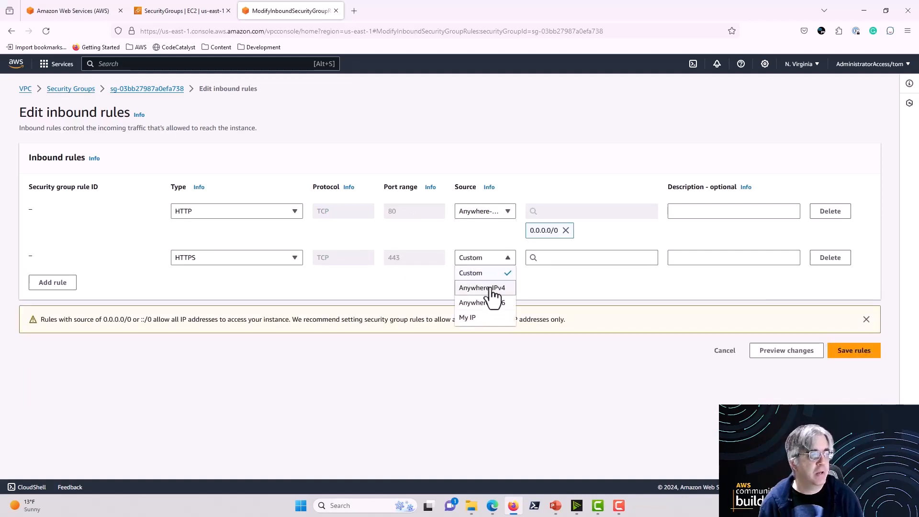
pyautogui.click(495, 288)
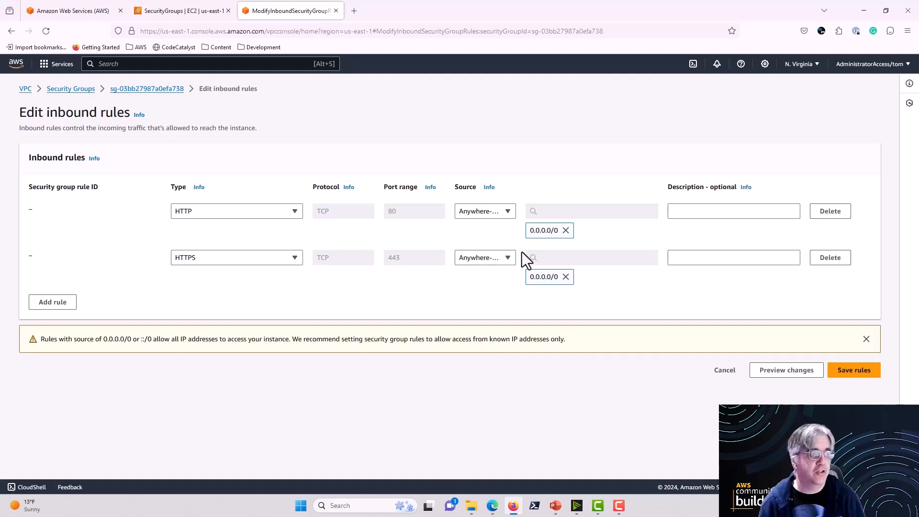
pyautogui.click(565, 230)
pyautogui.click(565, 257)
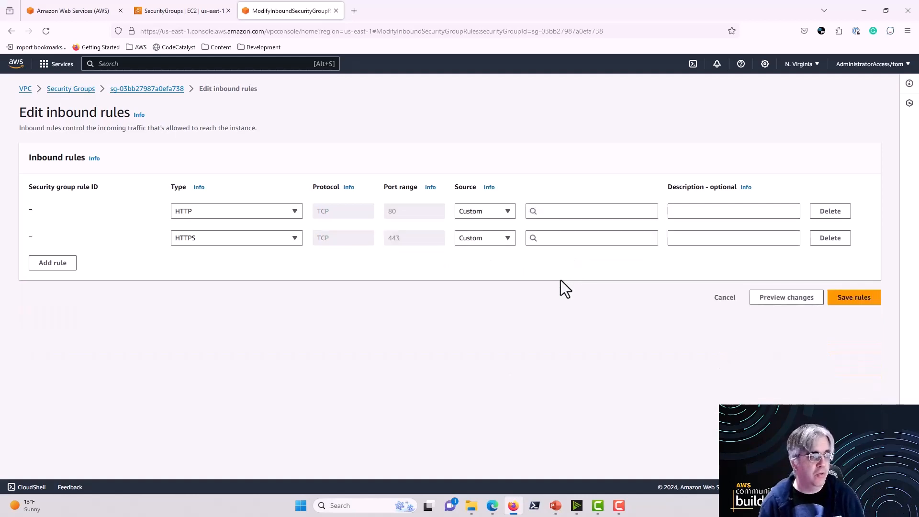
# Step: Set the custom source of both the HTTP and HTTPS rules to the loadbalancer-sg security group
pyautogui.click(550, 212)
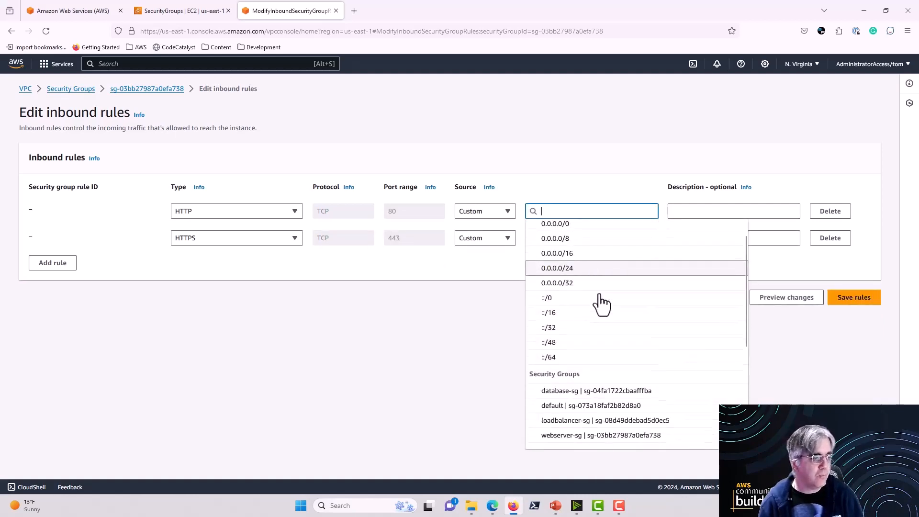
pyautogui.scroll(-3, 601, 304)
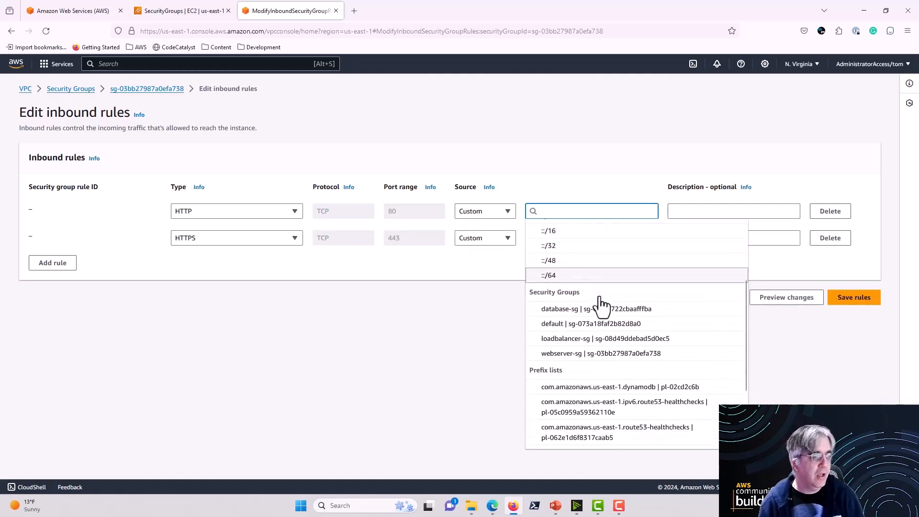
pyautogui.click(557, 338)
pyautogui.click(564, 259)
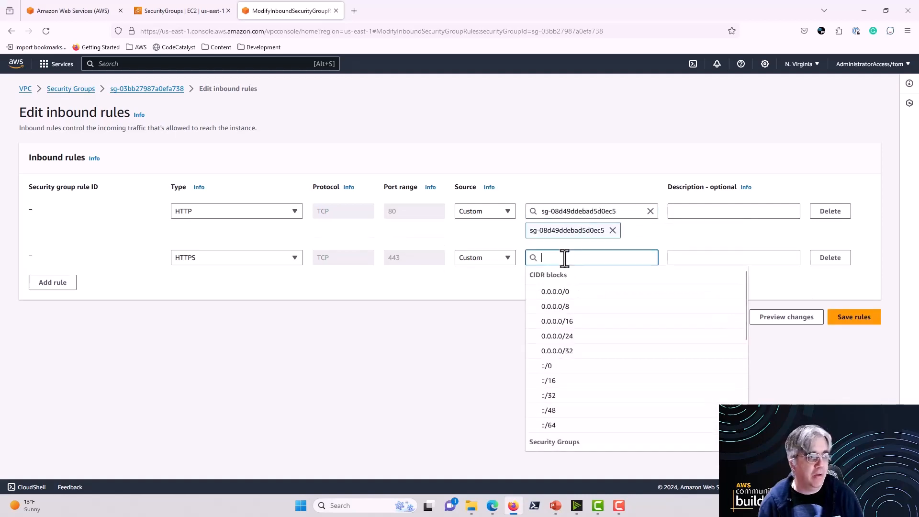
pyautogui.scroll(-5, 566, 377)
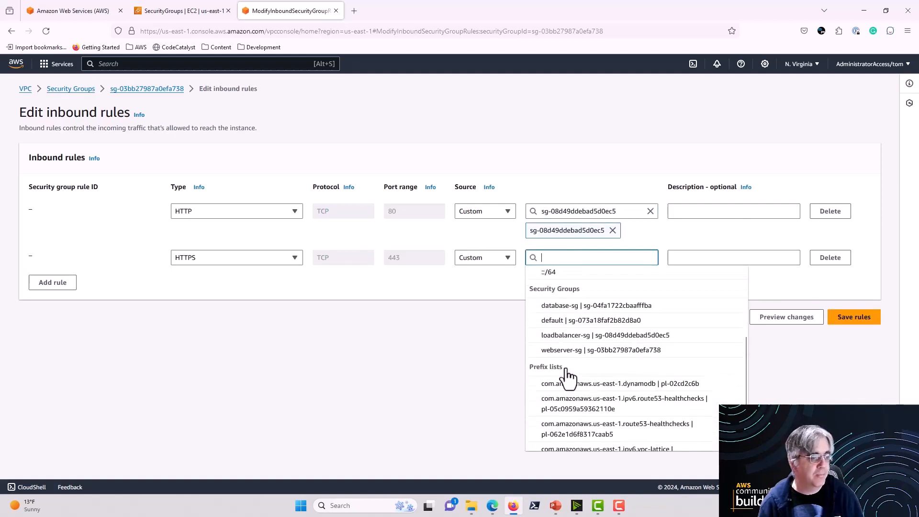
pyautogui.click(557, 334)
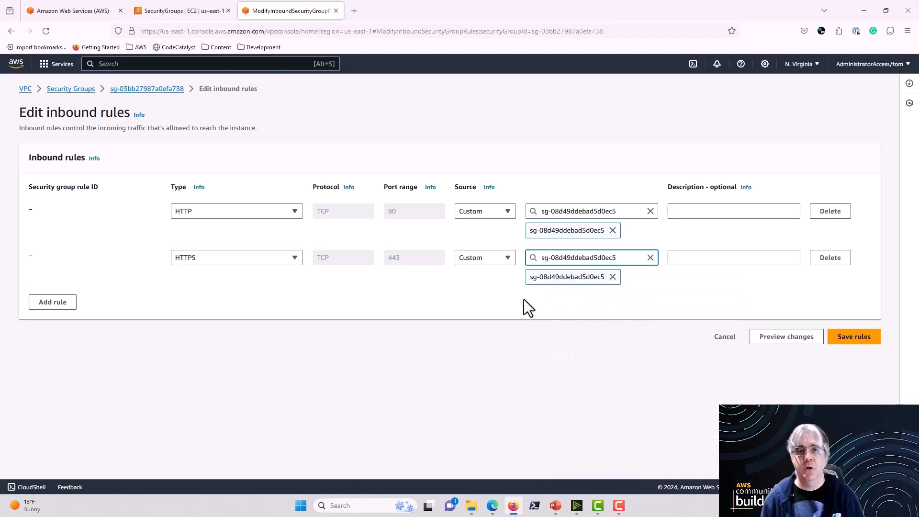
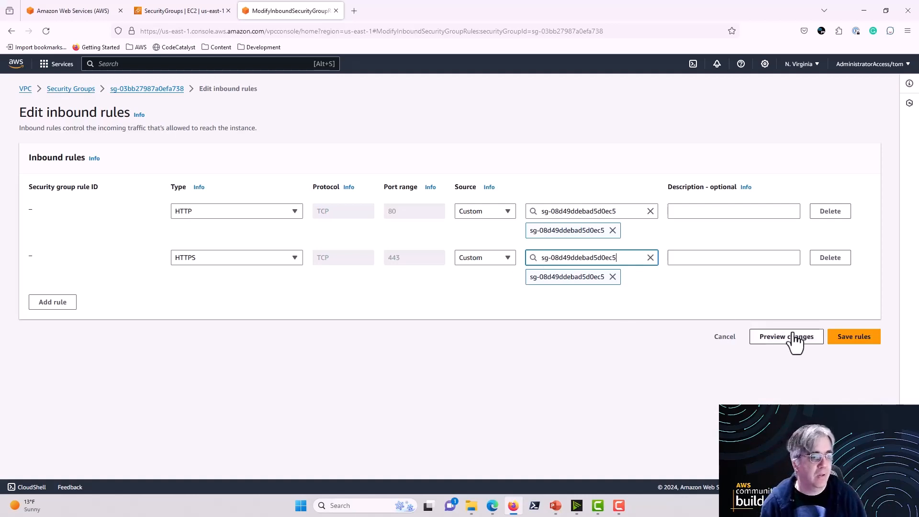
# Step: Save the inbound rules of webserver-sg and open the inbound rules of database-sg for editing
pyautogui.click(852, 340)
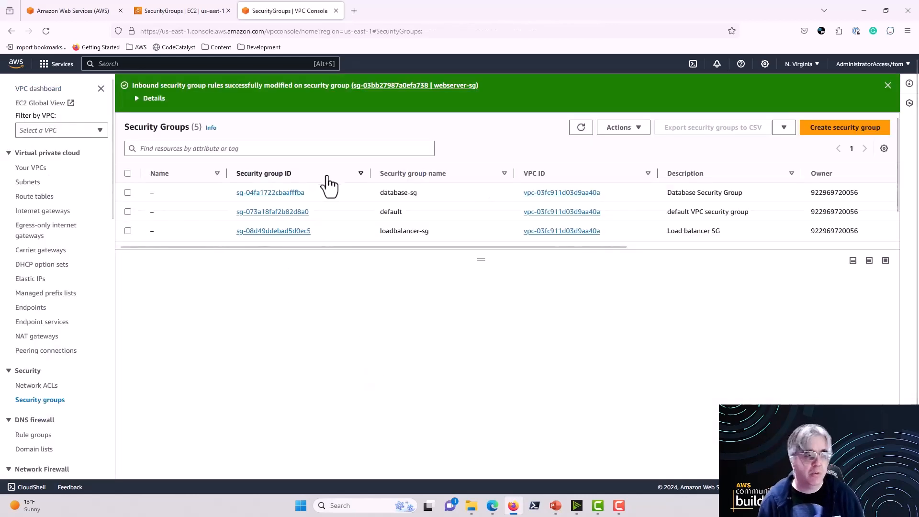
pyautogui.scroll(-2, 335, 188)
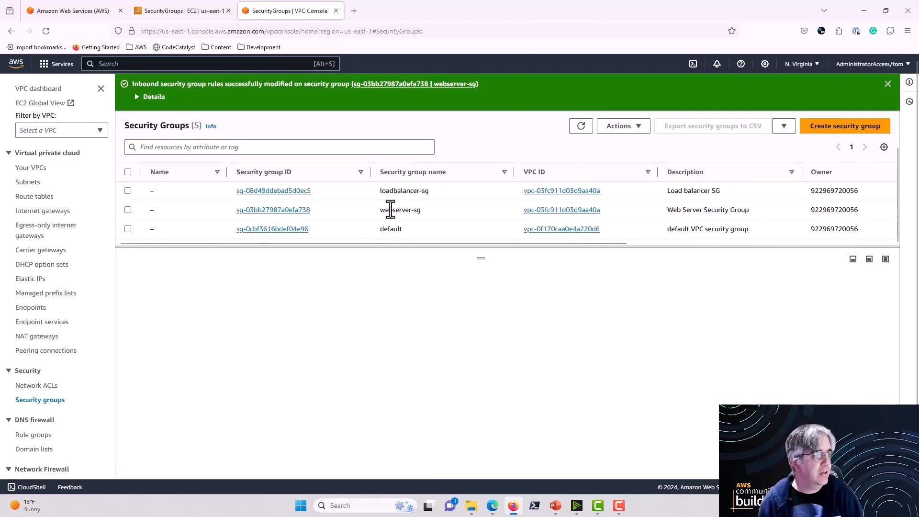
pyautogui.moveTo(475, 259); pyautogui.dragTo(469, 293)
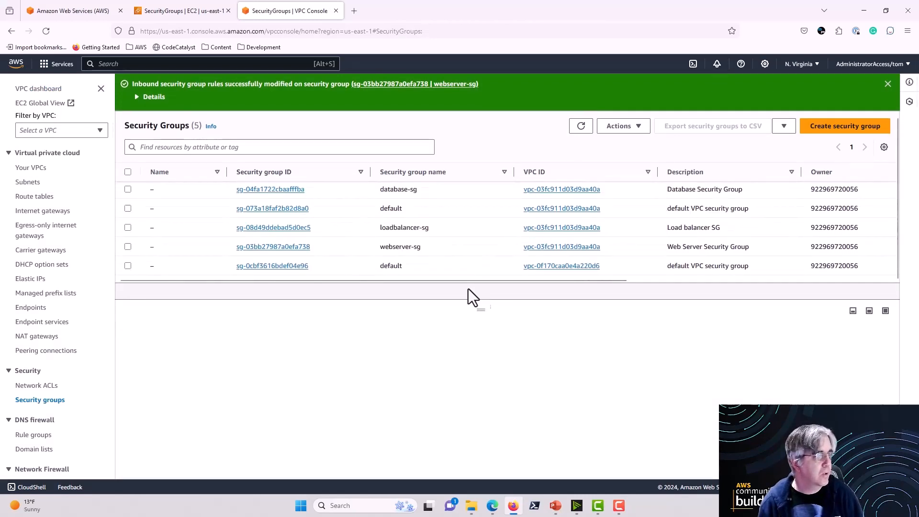
pyautogui.click(128, 190)
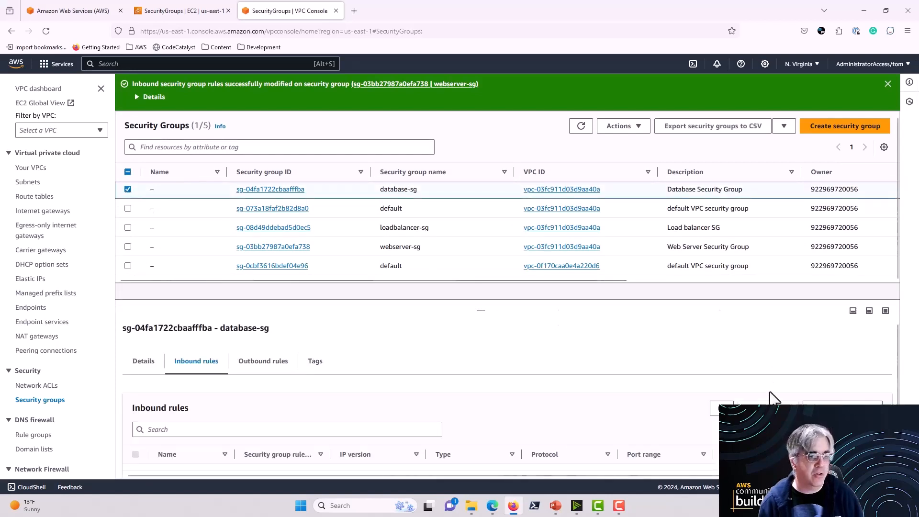
pyautogui.scroll(-1, 640, 368)
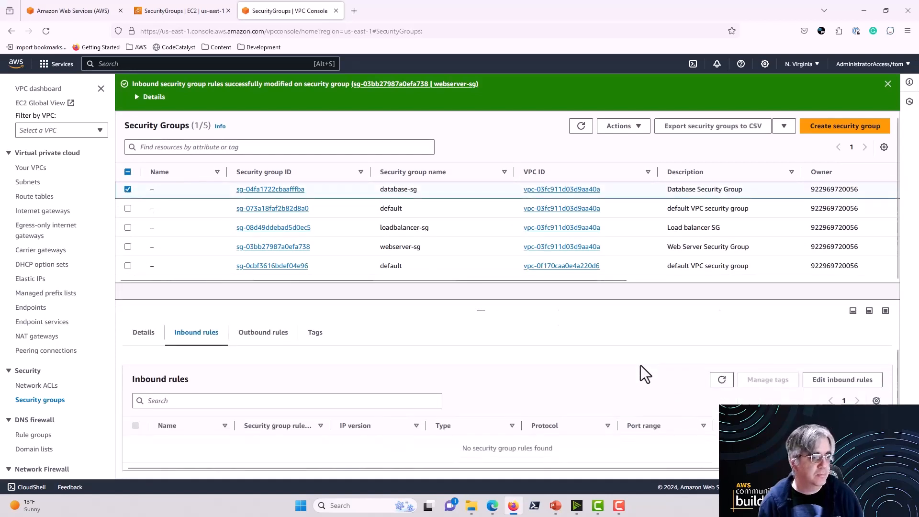
pyautogui.click(826, 382)
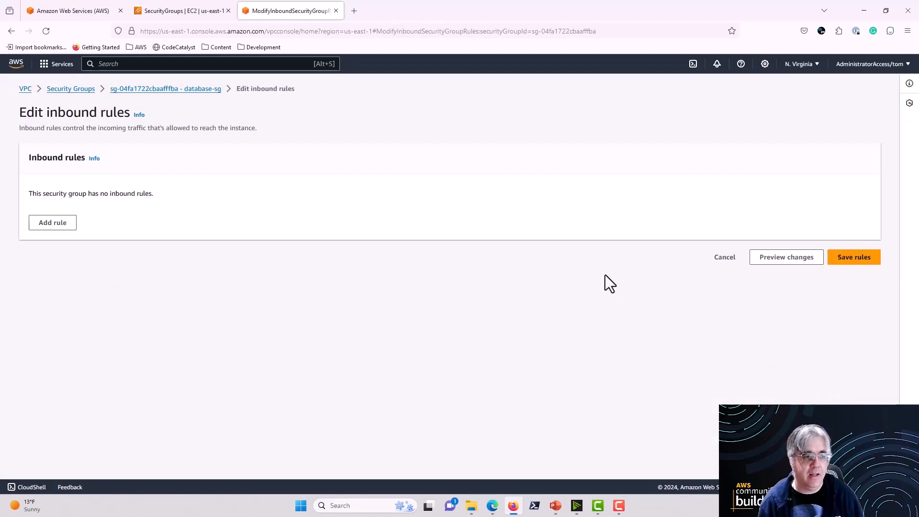
# Step: Add an inbound rule of type MSSQL to database-sg
pyautogui.click(51, 224)
pyautogui.click(295, 211)
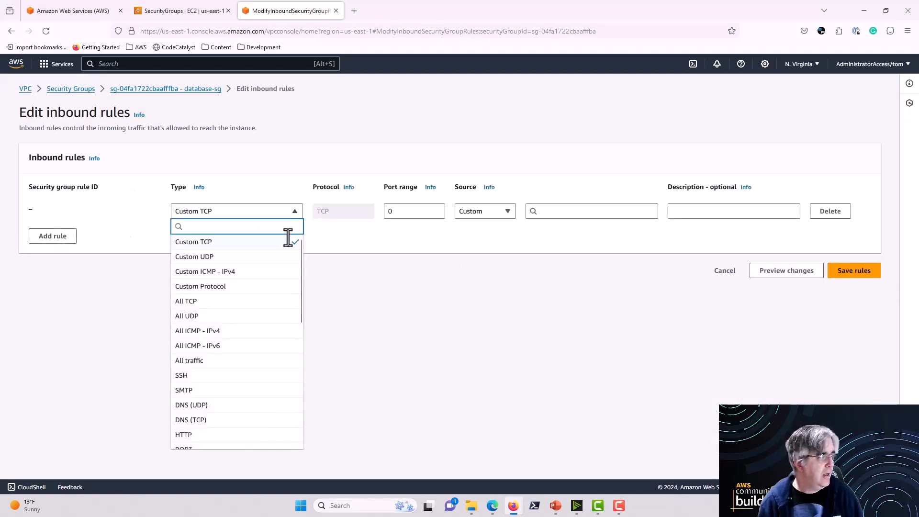
pyautogui.scroll(-3, 285, 292)
pyautogui.scroll(-2, 285, 294)
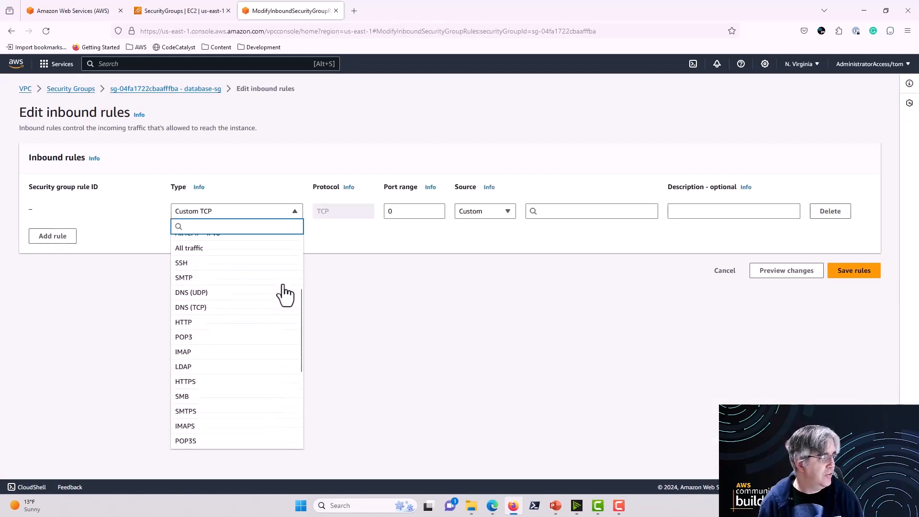
pyautogui.scroll(-2, 285, 294)
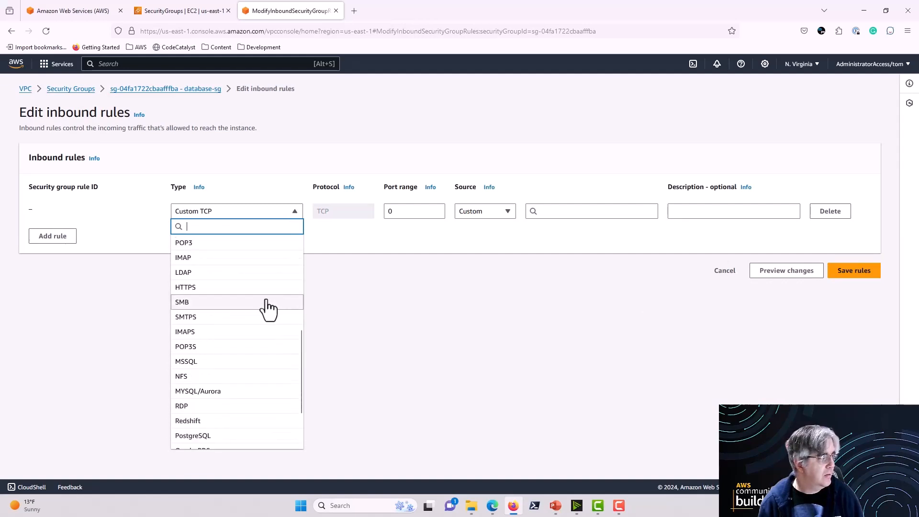
pyautogui.scroll(-1, 268, 309)
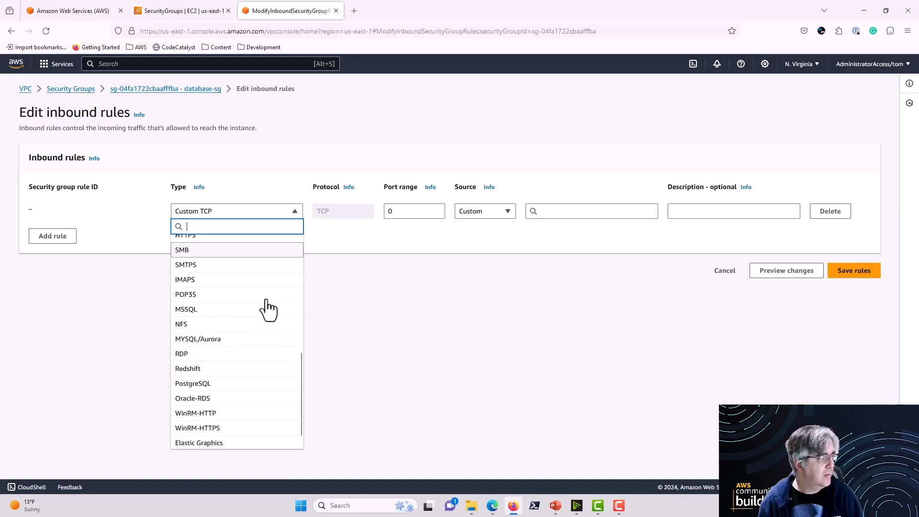
pyautogui.scroll(-1, 268, 309)
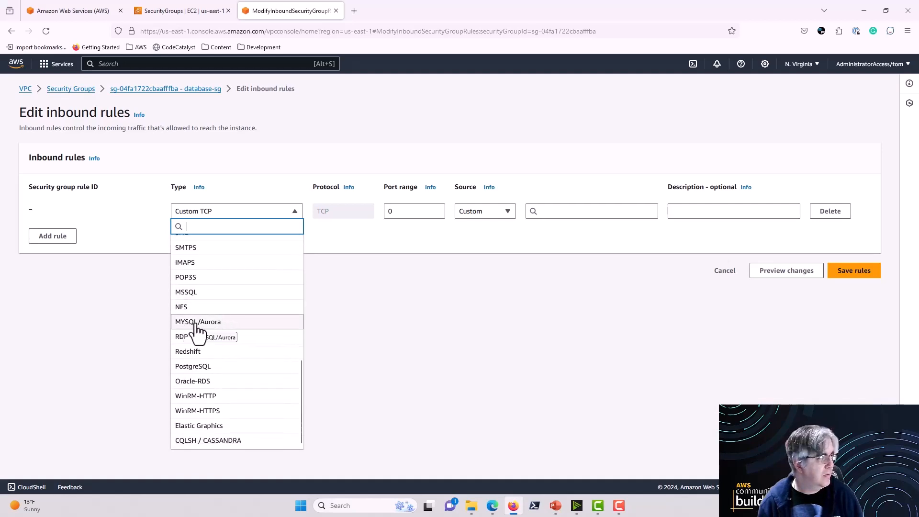
pyautogui.click(189, 292)
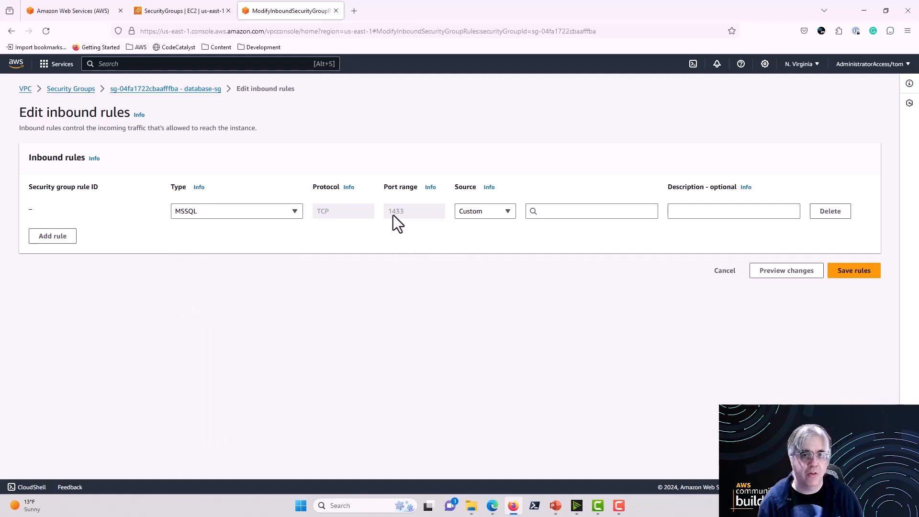
# Step: Set the custom source of the MSSQL rule to the webserver-sg security group
pyautogui.click(556, 212)
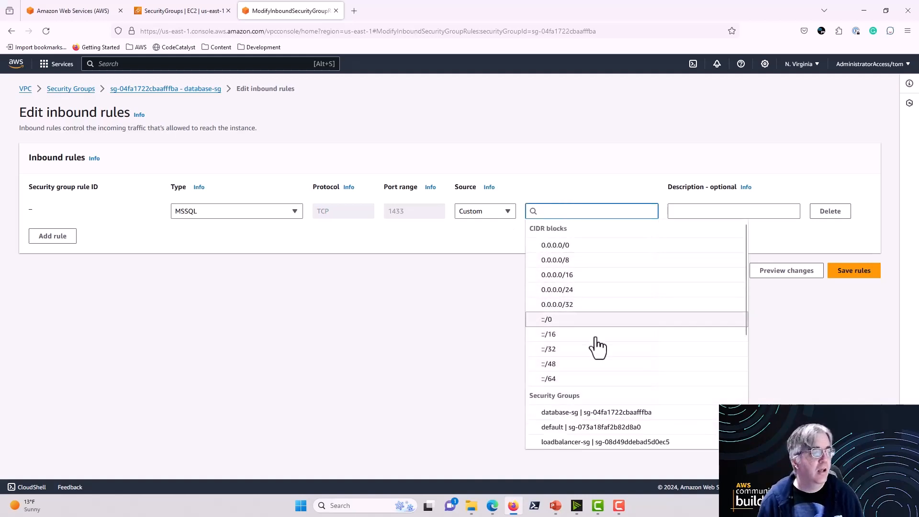
pyautogui.scroll(-1, 612, 371)
pyautogui.click(627, 406)
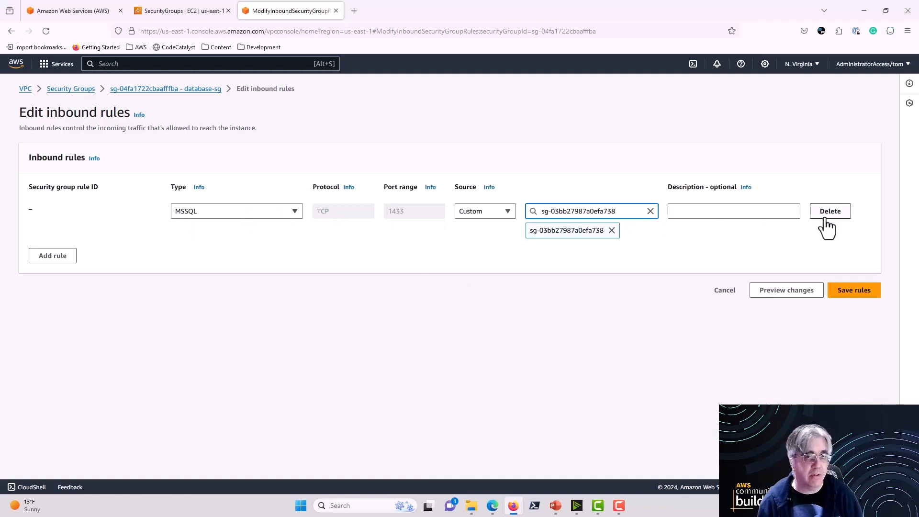
# Step: Add a second inbound rule allowing All traffic from database-sg itself, and save the rules
pyautogui.click(54, 257)
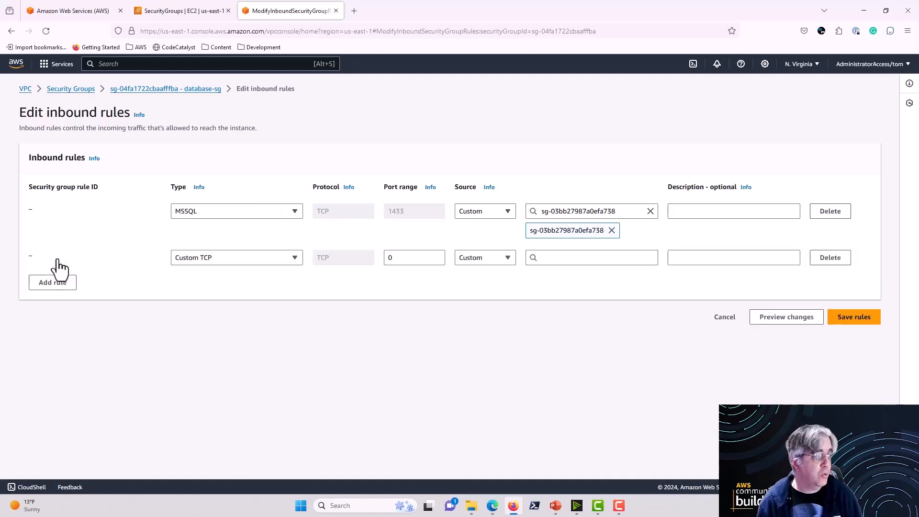
pyautogui.click(294, 258)
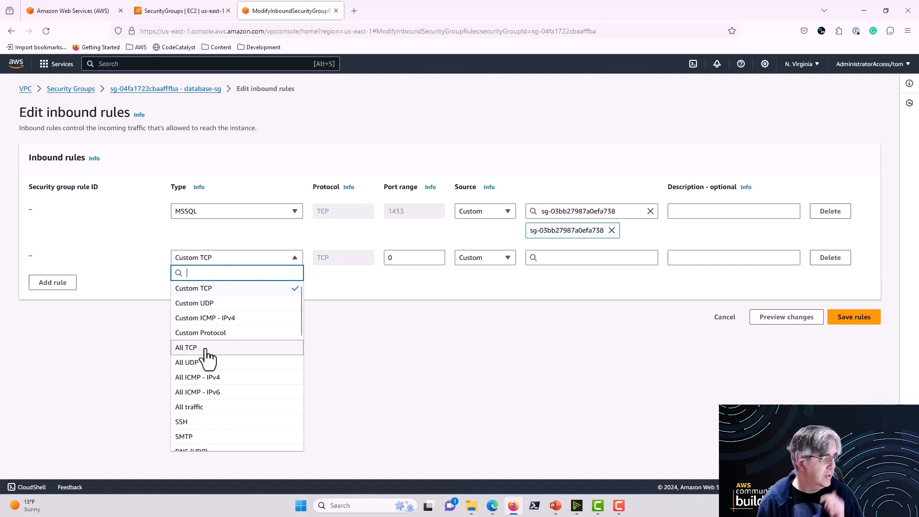
pyautogui.click(206, 406)
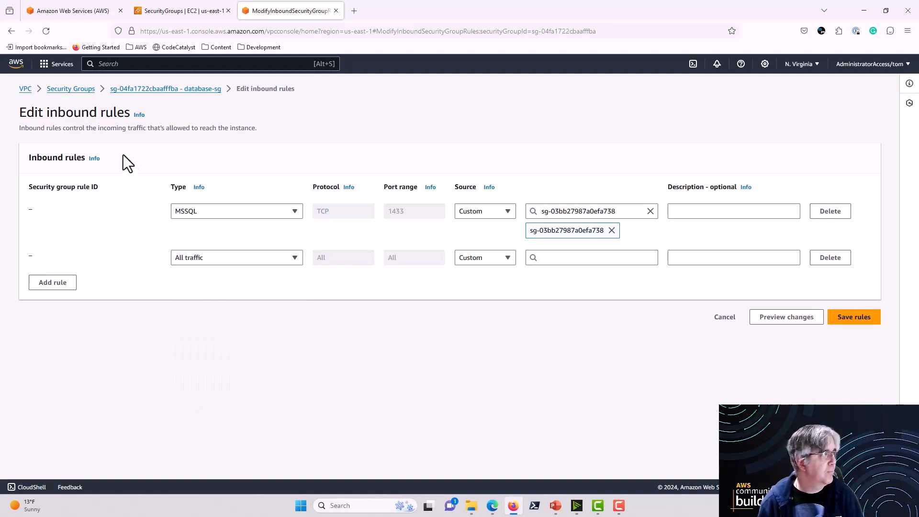
pyautogui.click(576, 258)
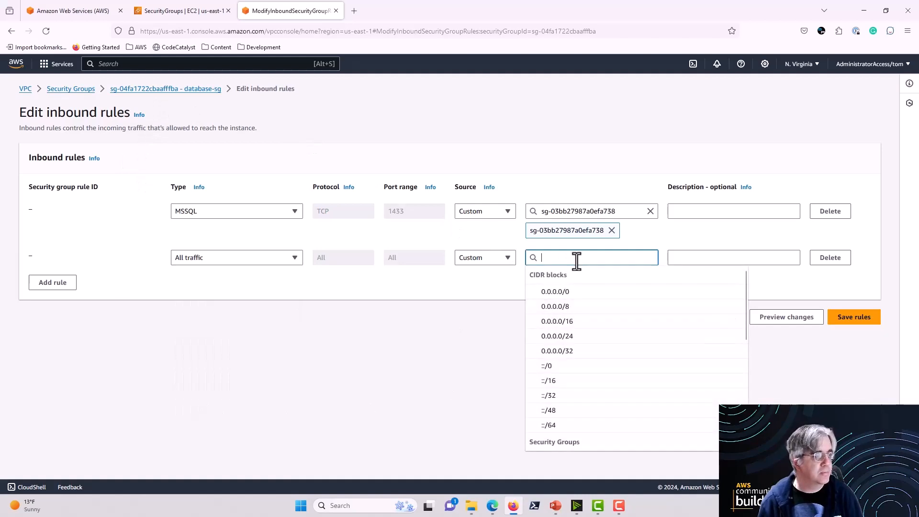
pyautogui.scroll(-2, 598, 341)
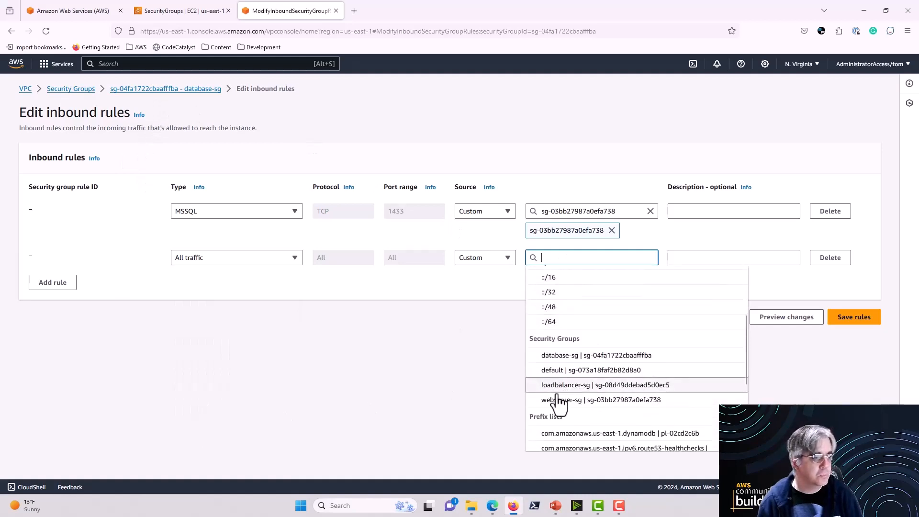
pyautogui.click(558, 355)
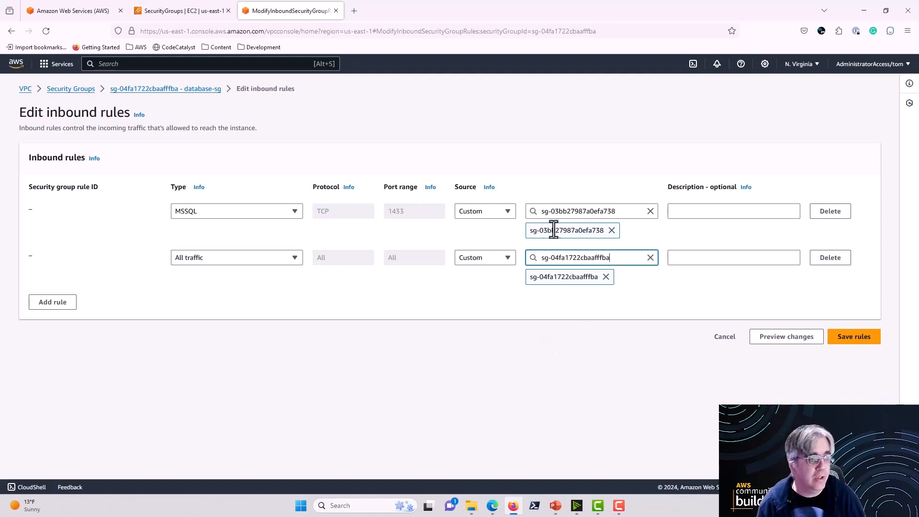
pyautogui.click(849, 343)
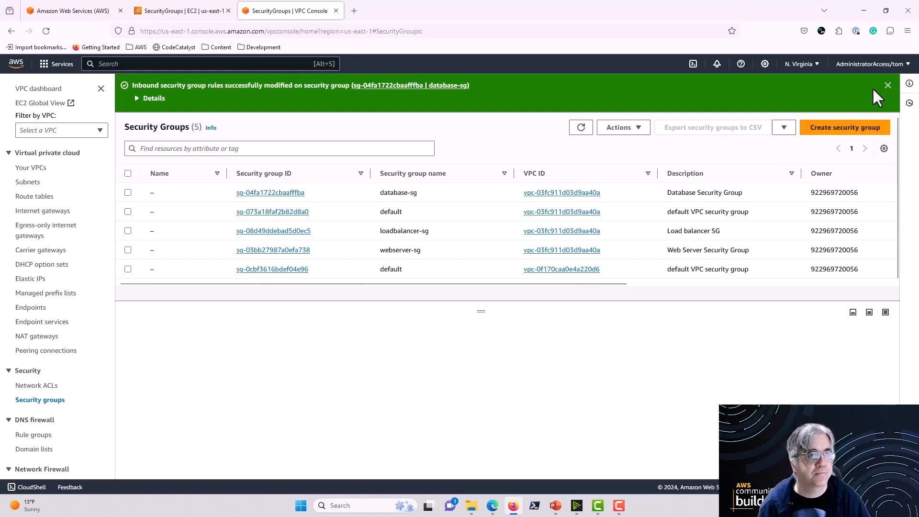
pyautogui.click(887, 85)
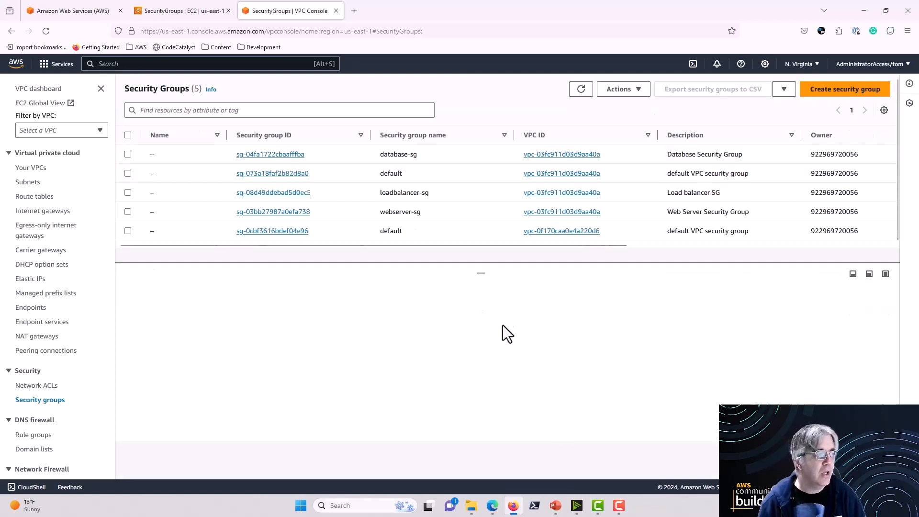
# Step: Copy the IPv4 CIDR of DemoVPC-vpc from the list of VPCs
pyautogui.moveTo(480, 272); pyautogui.dragTo(472, 323)
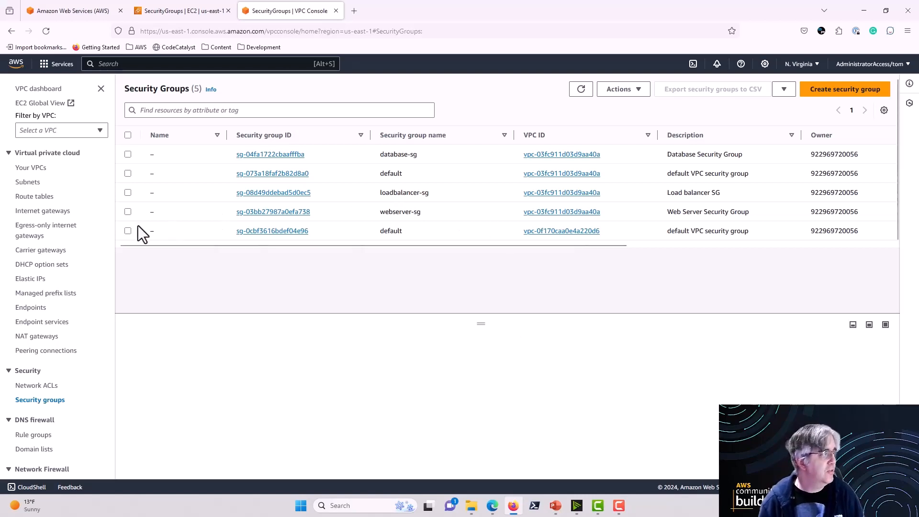
pyautogui.click(30, 169)
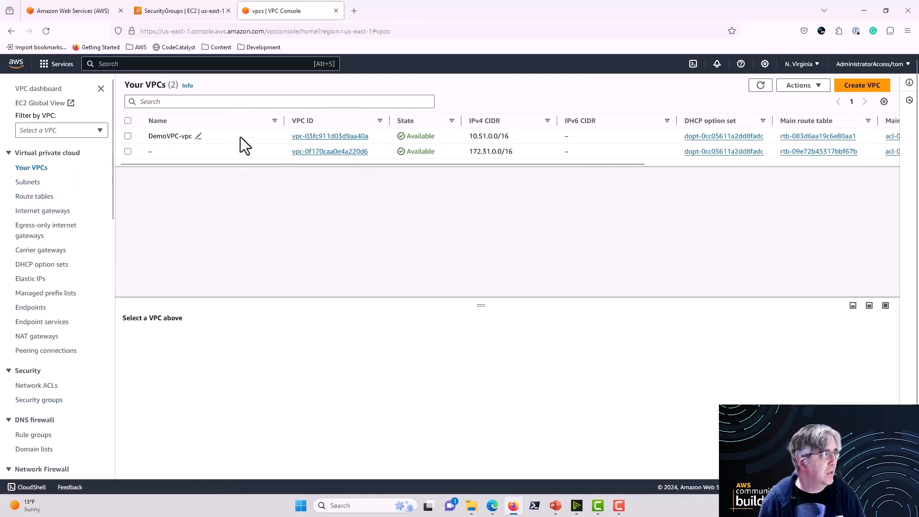
pyautogui.moveTo(467, 138); pyautogui.dragTo(509, 137)
pyautogui.hotkey('ctrl', 'c')
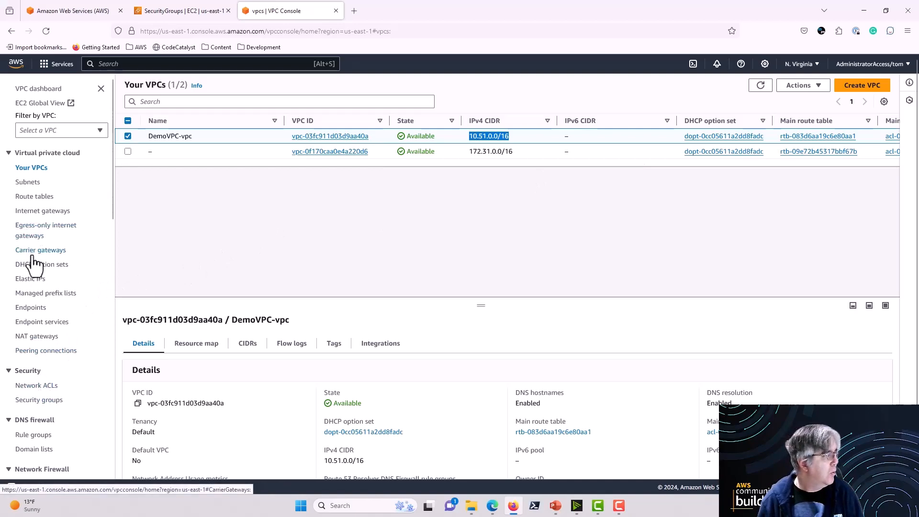
# Step: Open the inbound rules of webserver-sg for editing and add a rule of type All traffic
pyautogui.click(40, 403)
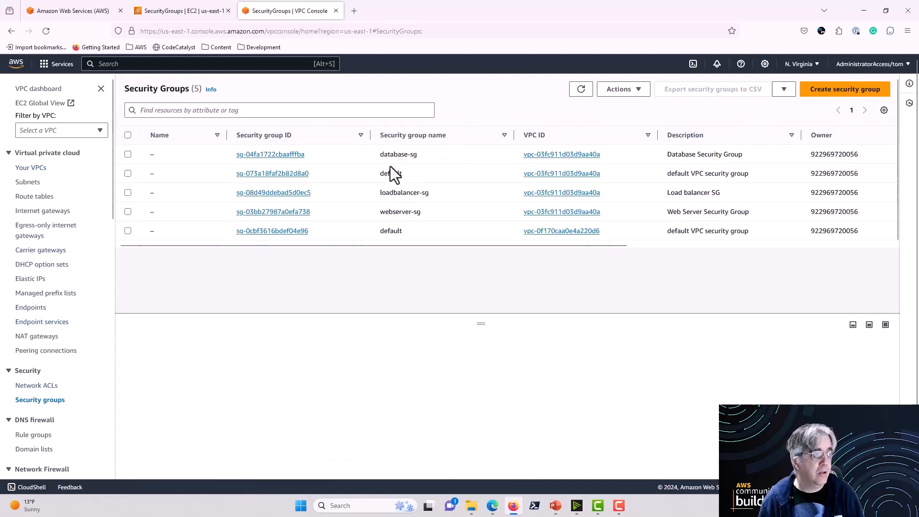
pyautogui.click(128, 211)
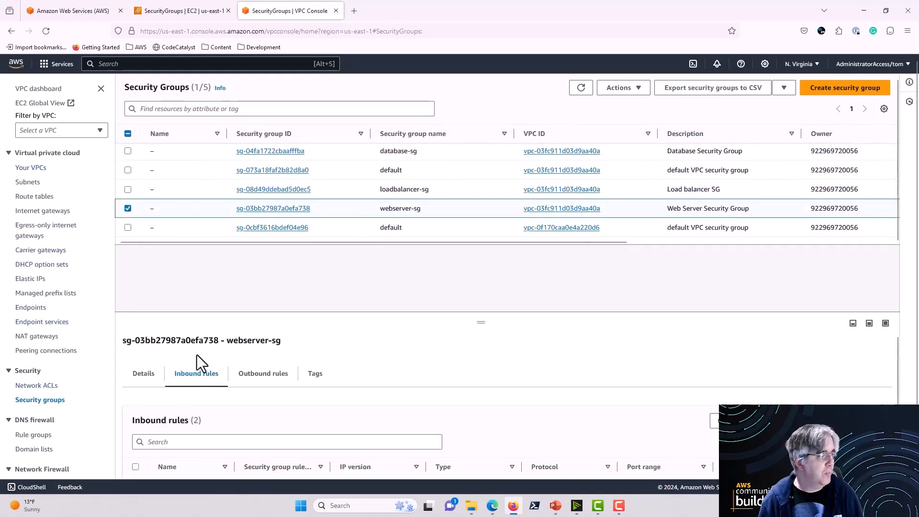
pyautogui.scroll(-2, 636, 363)
pyautogui.click(827, 370)
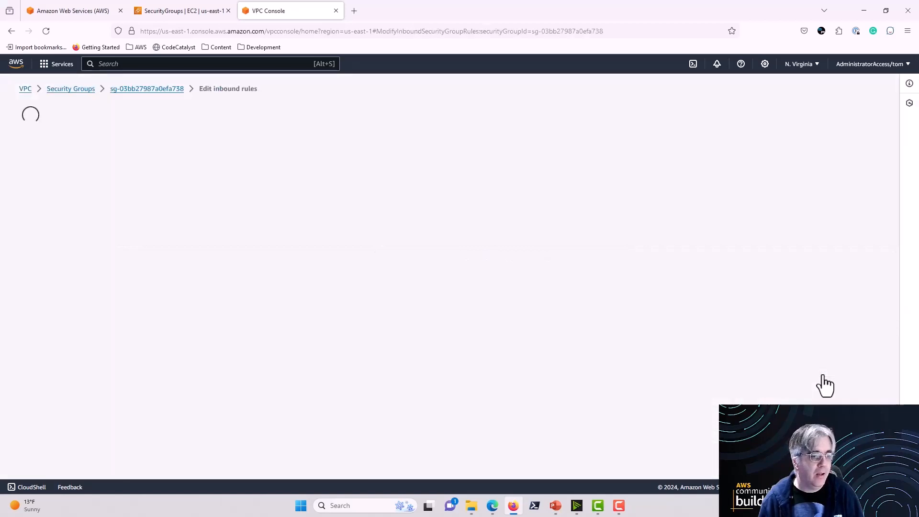
pyautogui.click(50, 303)
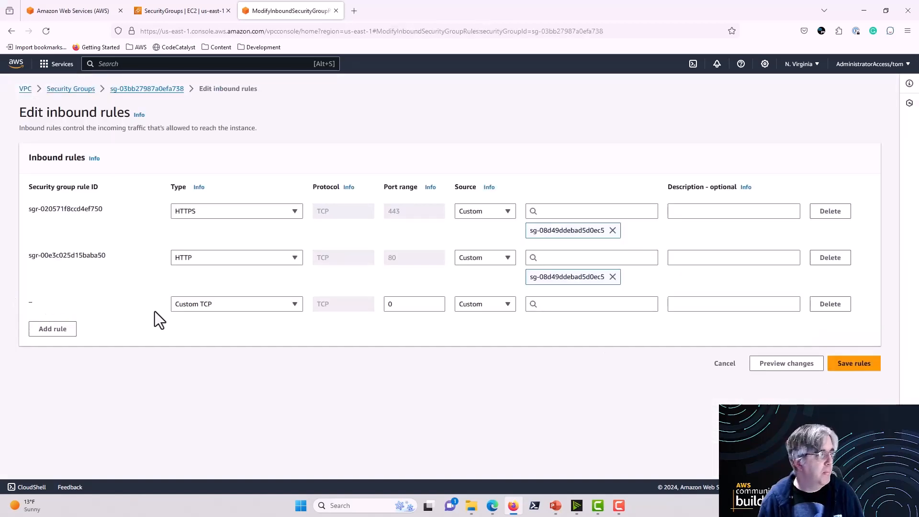
pyautogui.click(294, 306)
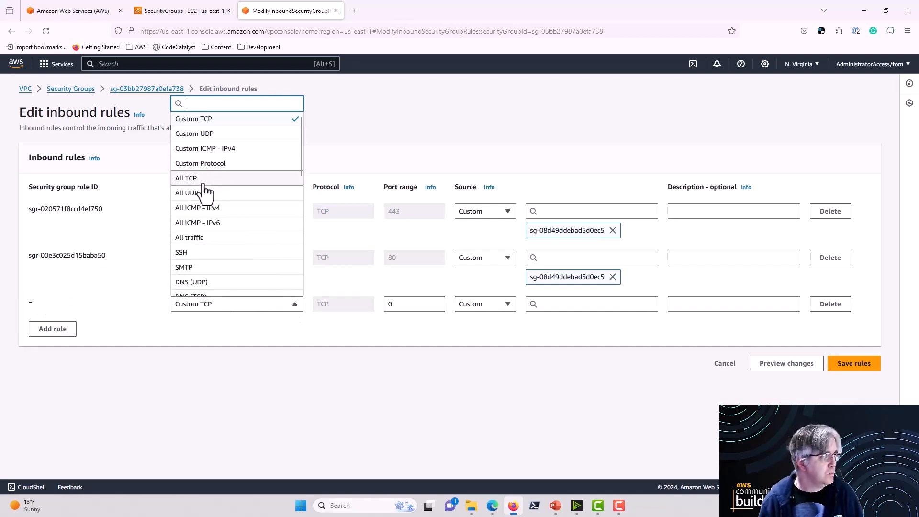
pyautogui.click(198, 238)
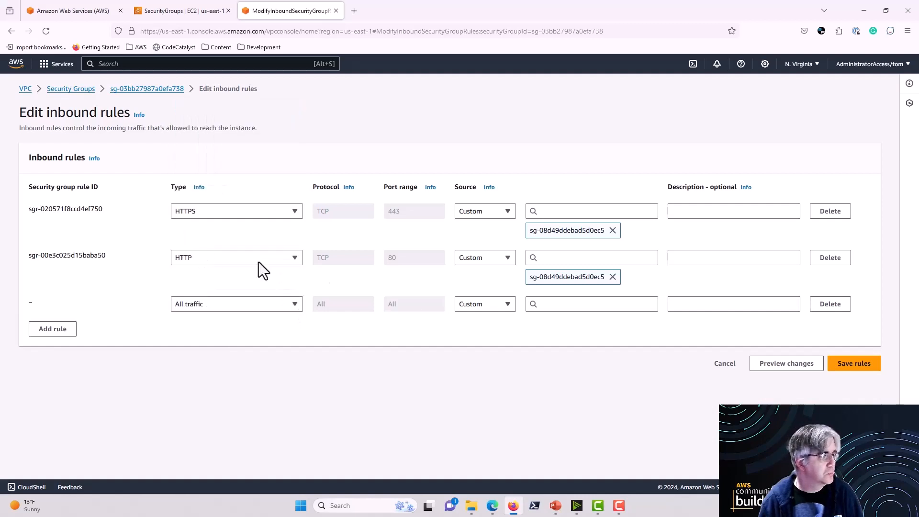
# Step: Try the VPC range 10.51.0.0/16 as the All traffic rule's source, then remove it and discard the rule edits
pyautogui.click(543, 308)
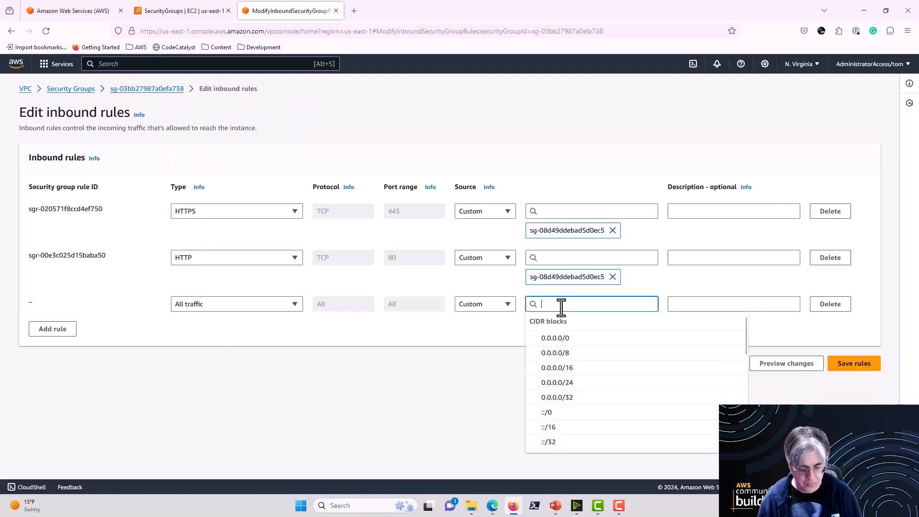
pyautogui.hotkey('ctrl', 'v')
pyautogui.press('Return')
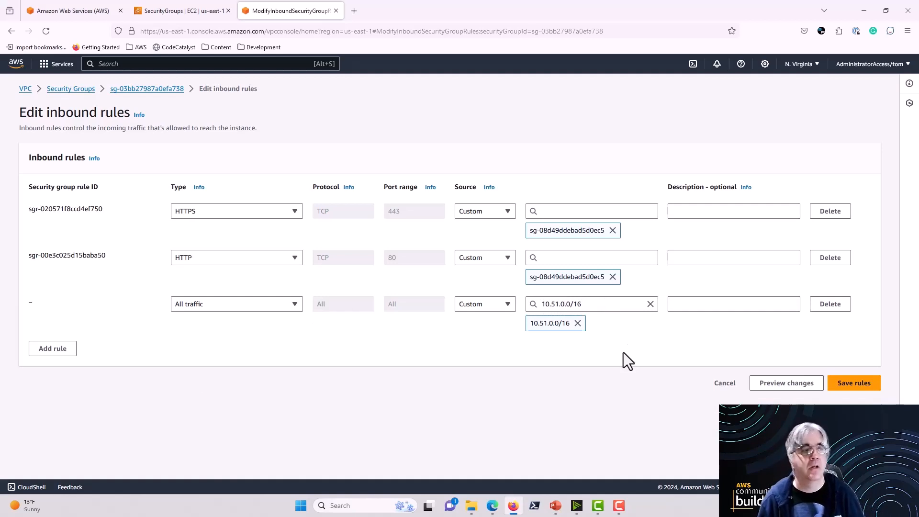
pyautogui.click(577, 324)
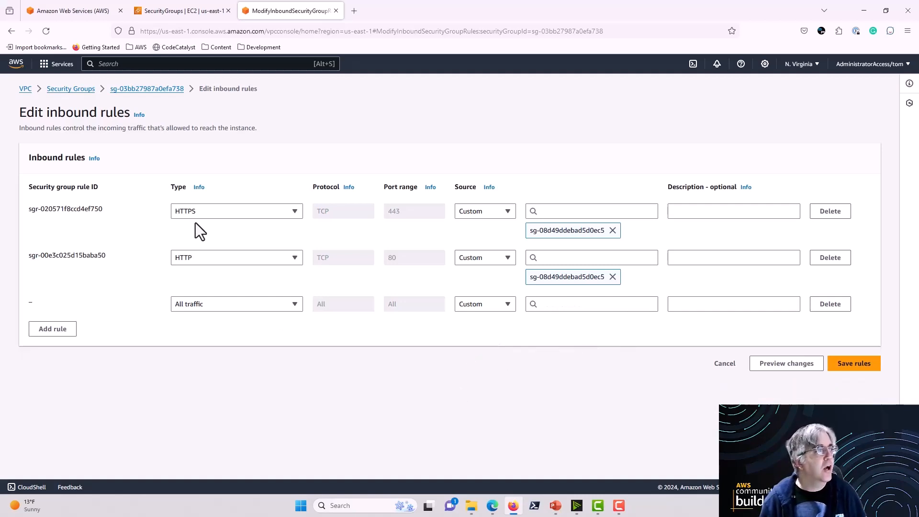
pyautogui.click(724, 364)
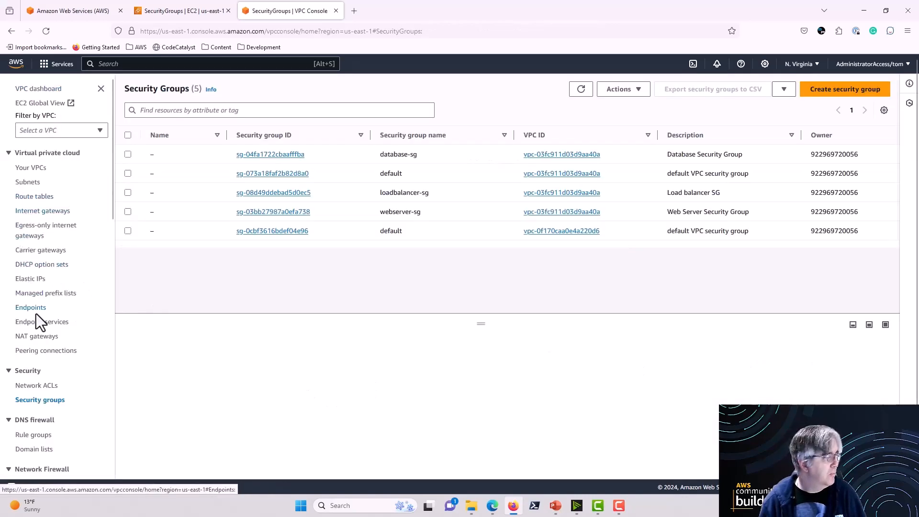
# Step: Search the AWS console for prefix lists and open Managed prefix lists
pyautogui.scroll(-2, 37, 315)
pyautogui.scroll(2, 37, 315)
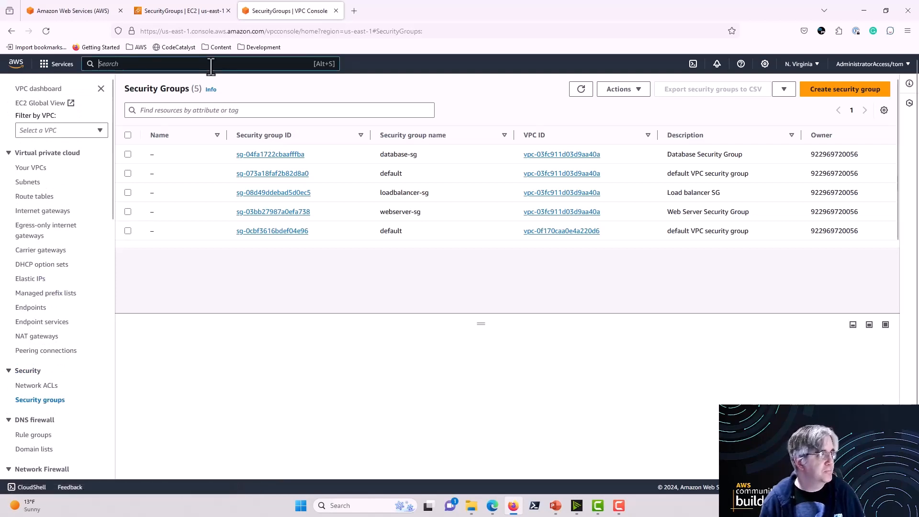
pyautogui.write('pref')
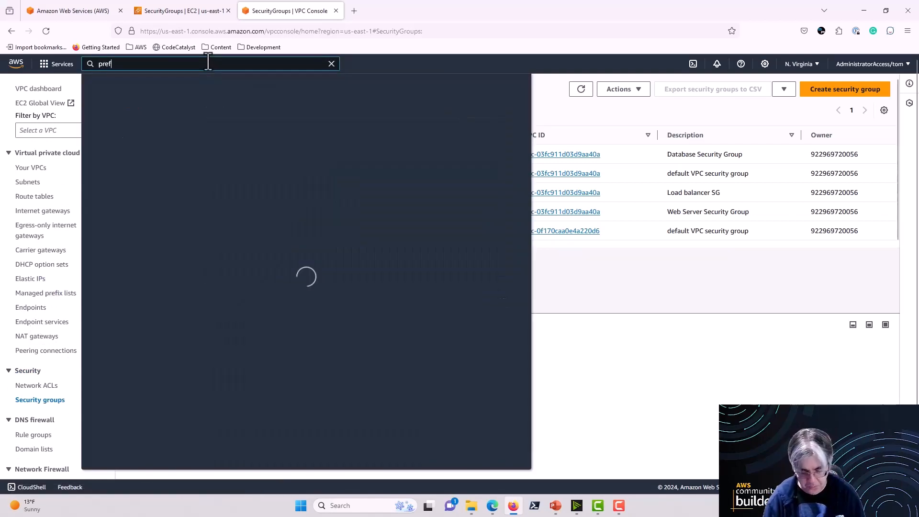
pyautogui.write('i')
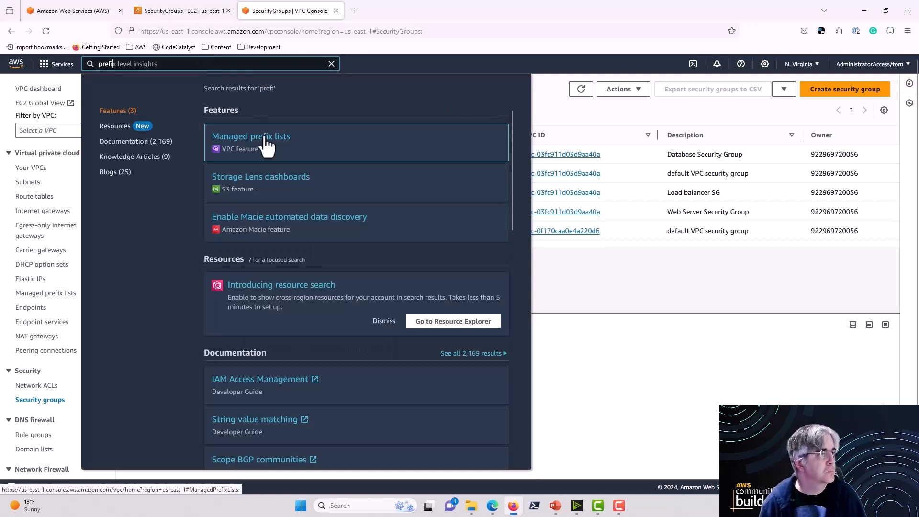
pyautogui.click(265, 140)
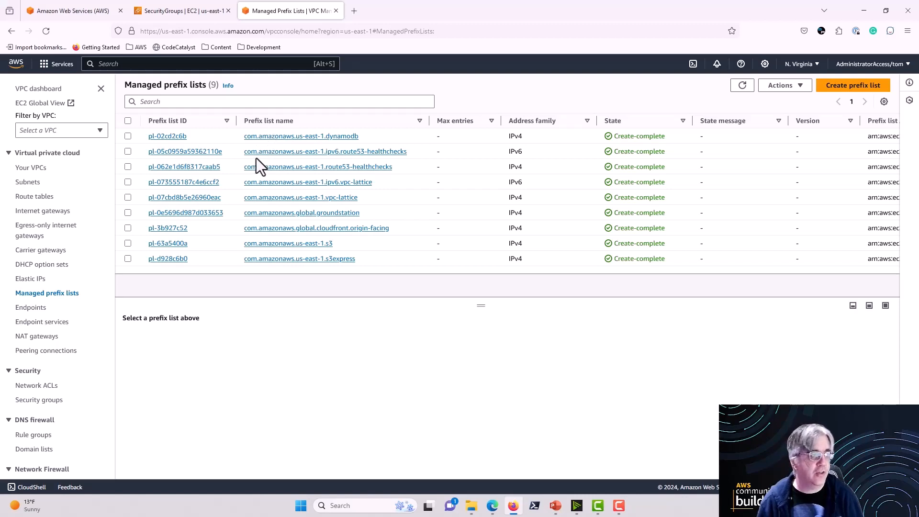
# Step: Examine the CIDR entries of the com.amazonaws.us-east-1.dynamodb prefix list
pyautogui.click(128, 136)
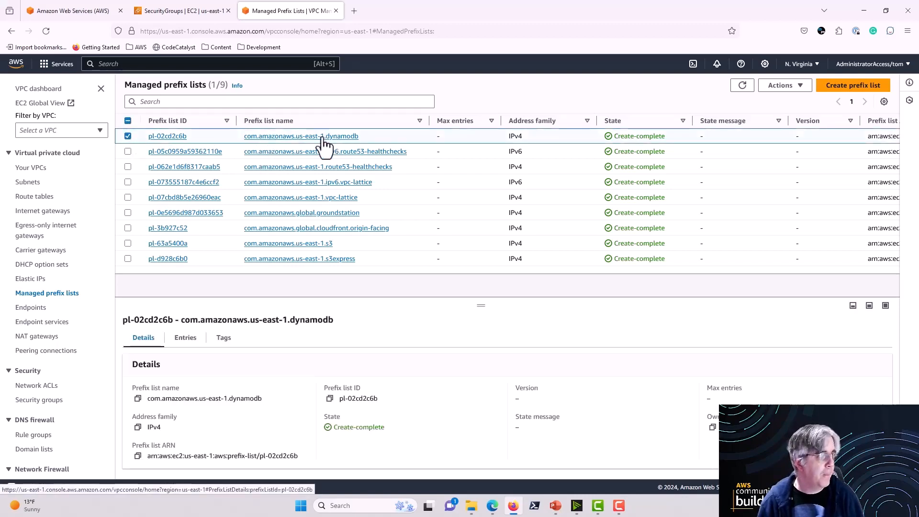
pyautogui.click(187, 338)
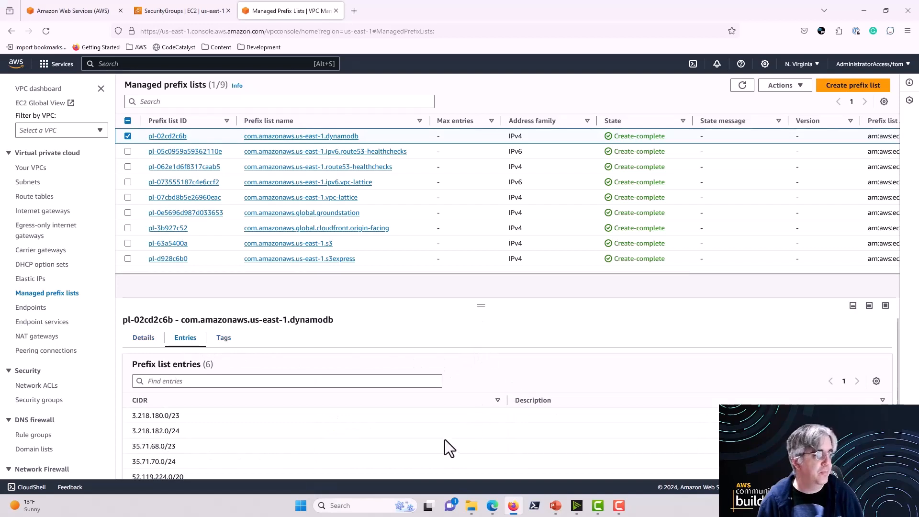
pyautogui.scroll(-1, 444, 448)
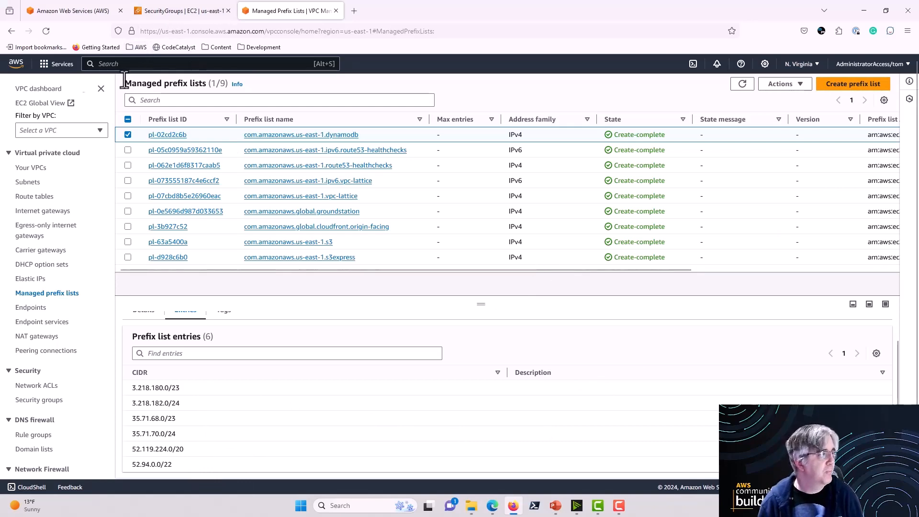
# Step: Try to open the inbound rules of demo-security-group for editing in the EC2 console
pyautogui.click(11, 31)
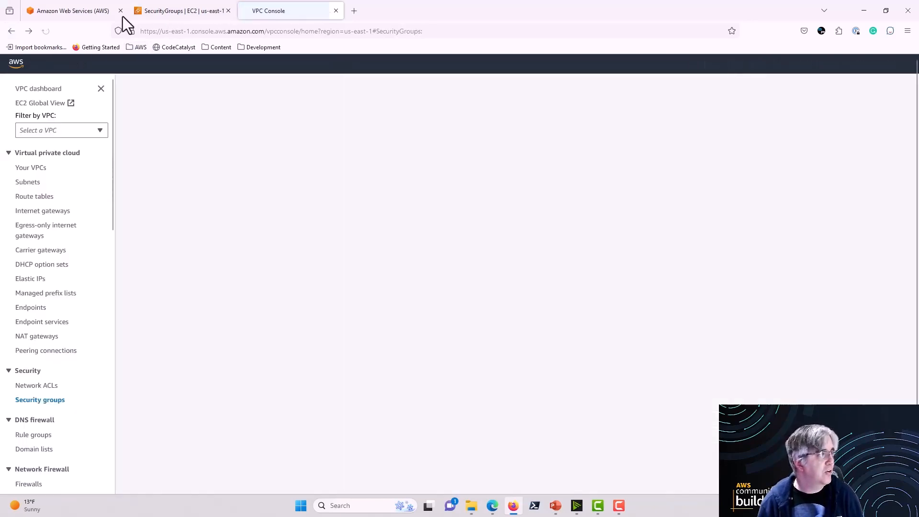
pyautogui.click(175, 11)
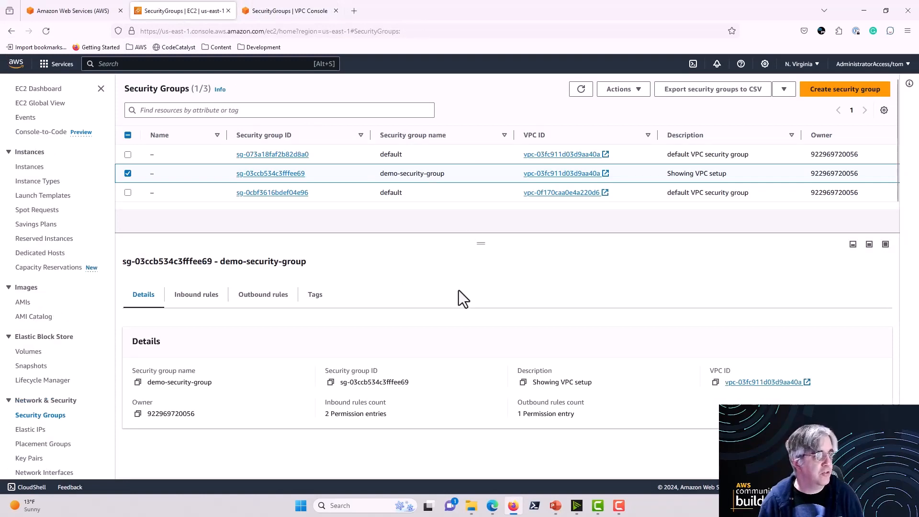
pyautogui.click(200, 297)
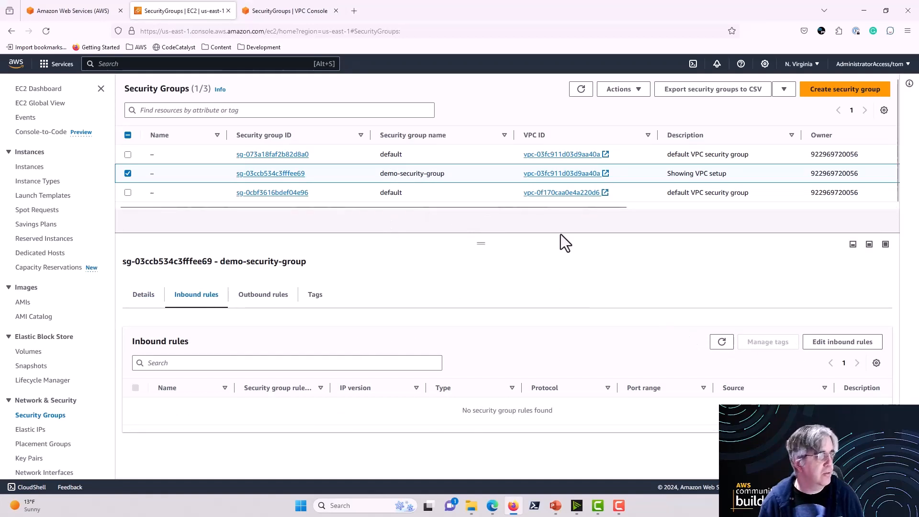
pyautogui.click(834, 350)
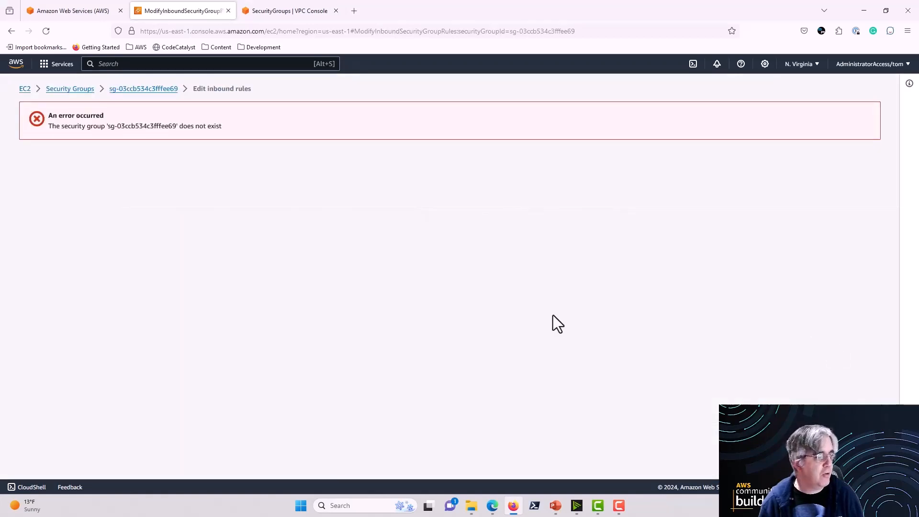
# Step: Return to the EC2 list of security groups and open the inbound rules of webserver-sg for editing
pyautogui.click(144, 90)
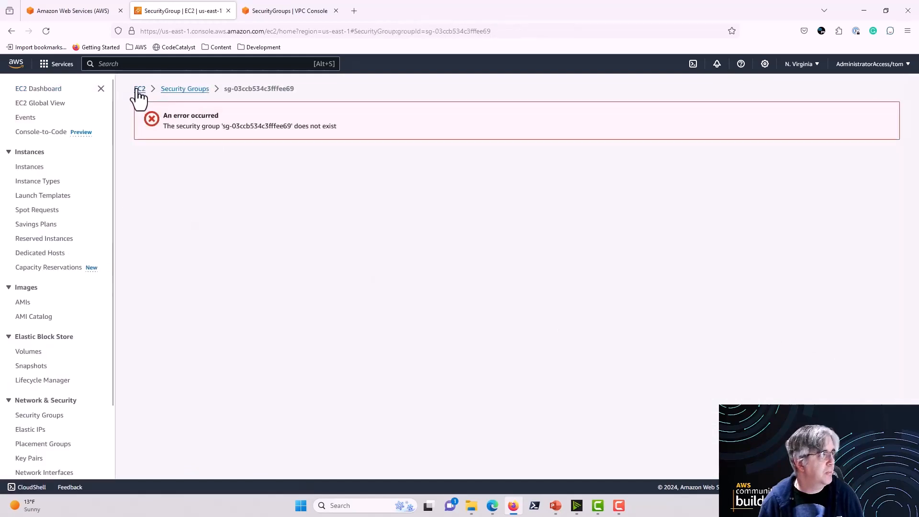
pyautogui.click(138, 90)
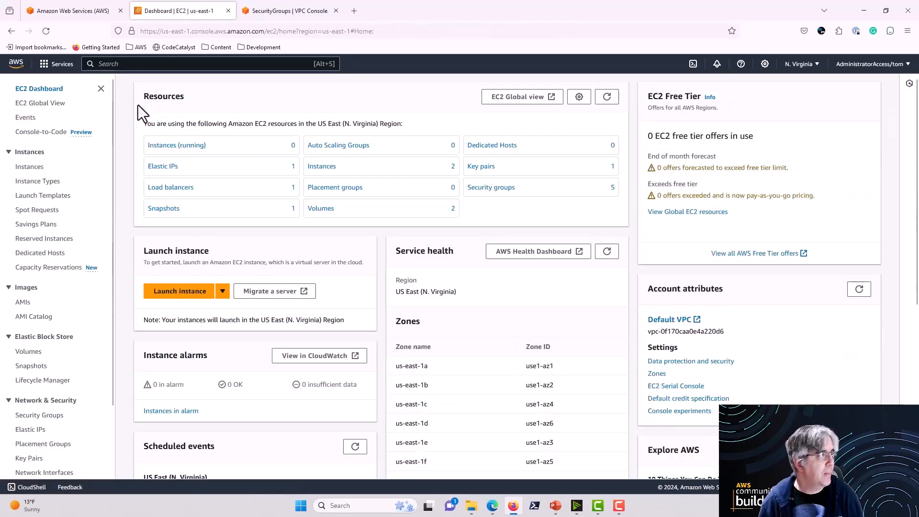
pyautogui.scroll(-2, 52, 318)
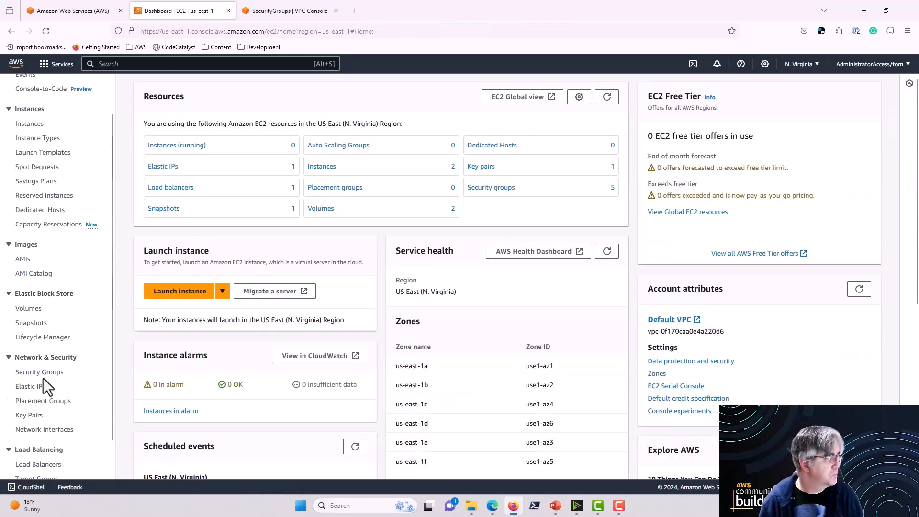
pyautogui.click(42, 372)
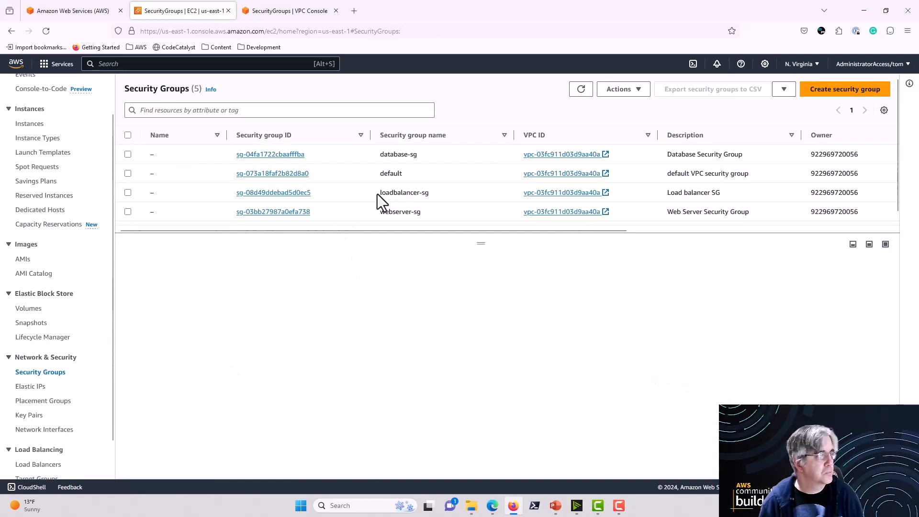
pyautogui.click(128, 211)
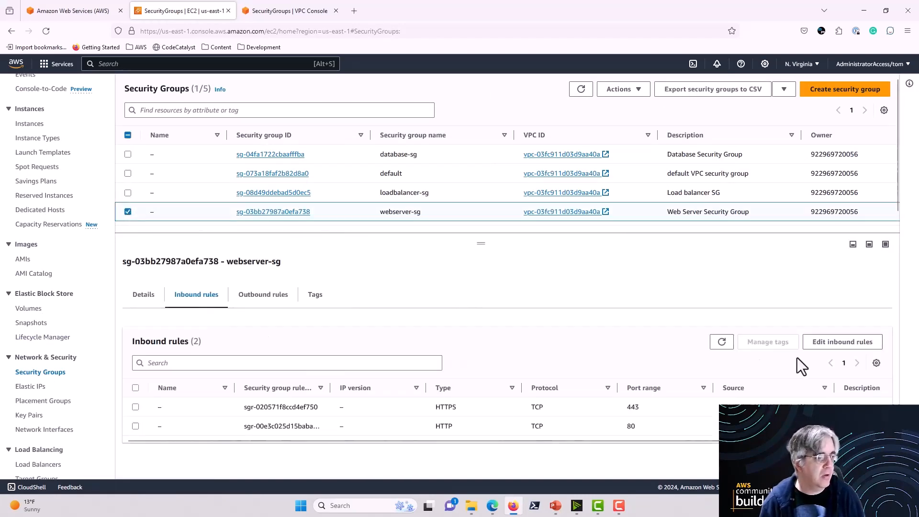
pyautogui.click(824, 342)
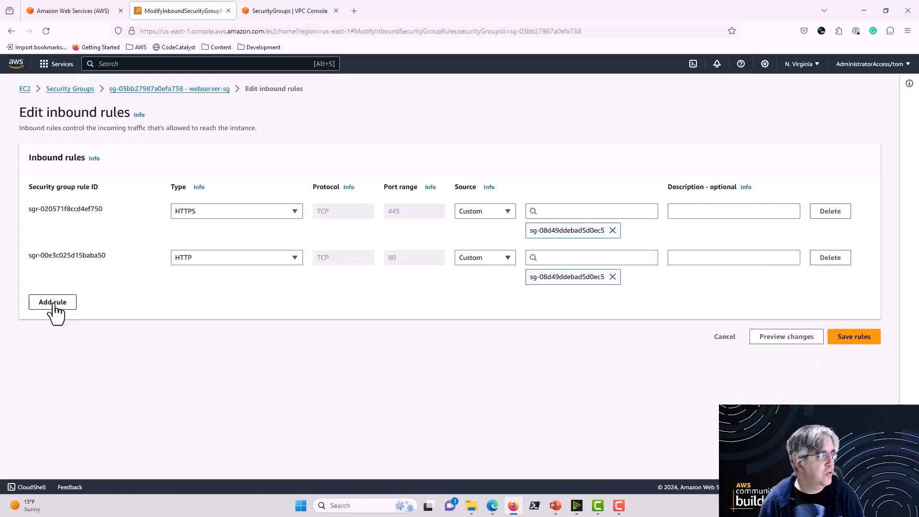
# Step: Add an All traffic inbound rule to webserver-sg and look up prefix lists for its source with pl
pyautogui.click(54, 306)
pyautogui.click(291, 304)
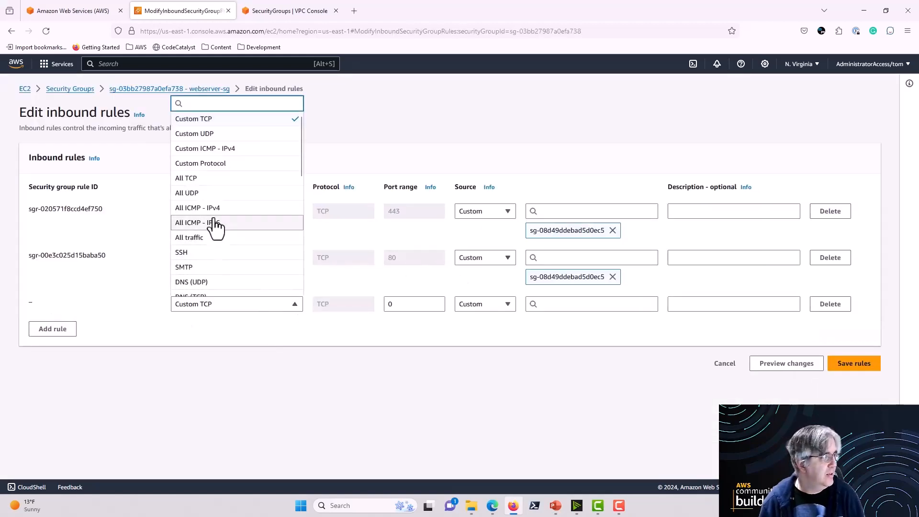
pyautogui.click(211, 238)
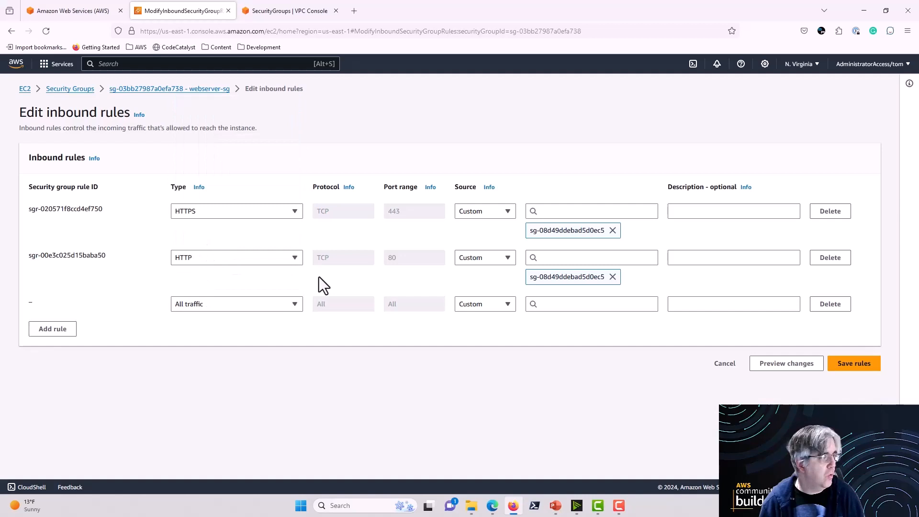
pyautogui.click(575, 304)
pyautogui.write('pl')
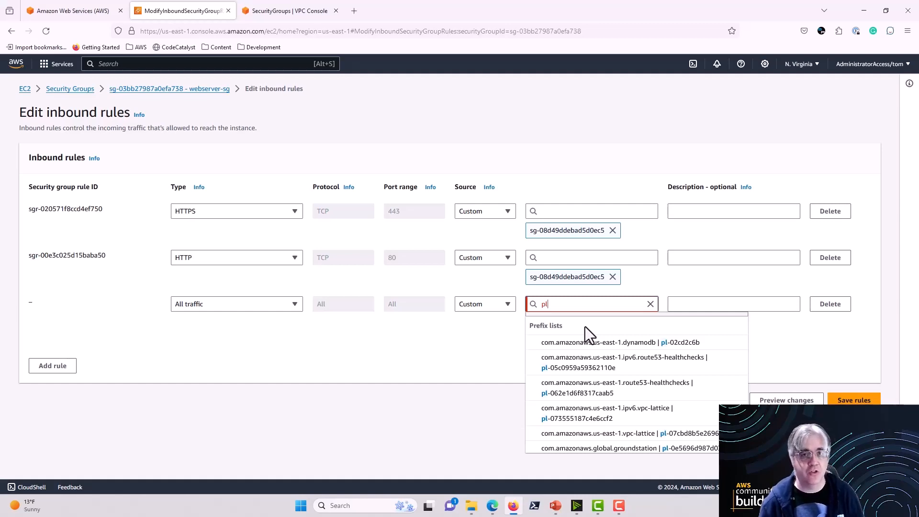
# Step: Delete the new All traffic rule from webserver-sg and discard the inbound rule edits
pyautogui.click(486, 346)
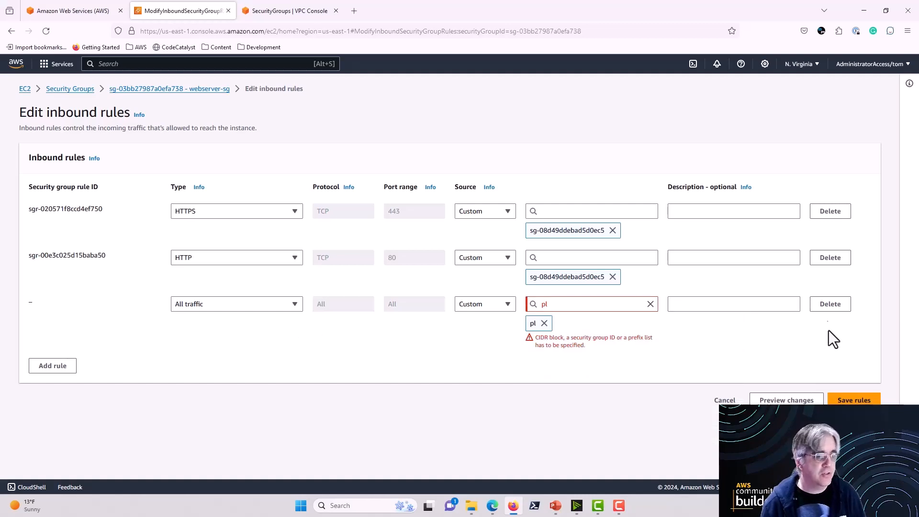
pyautogui.click(828, 305)
pyautogui.click(723, 339)
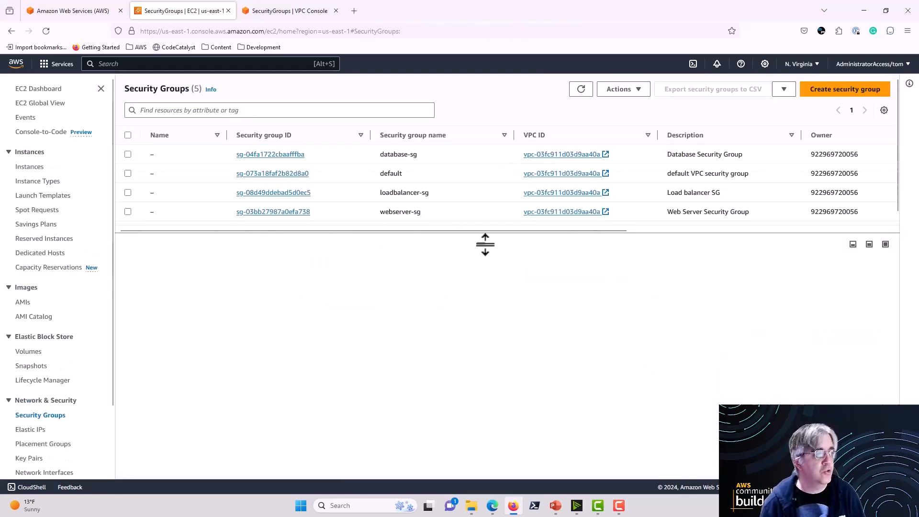
pyautogui.moveTo(486, 244); pyautogui.dragTo(492, 265)
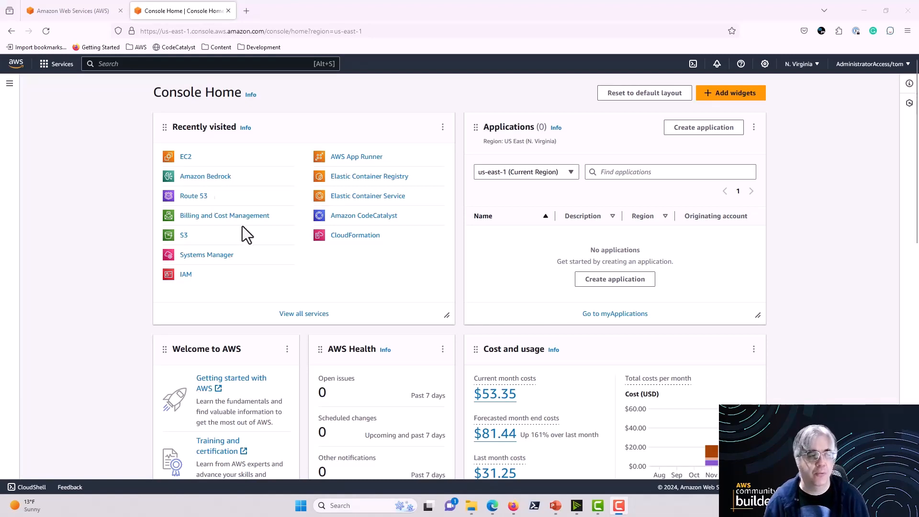
# Step: Find the VPC service in the AWS console and open its list of network ACLs
pyautogui.click(142, 64)
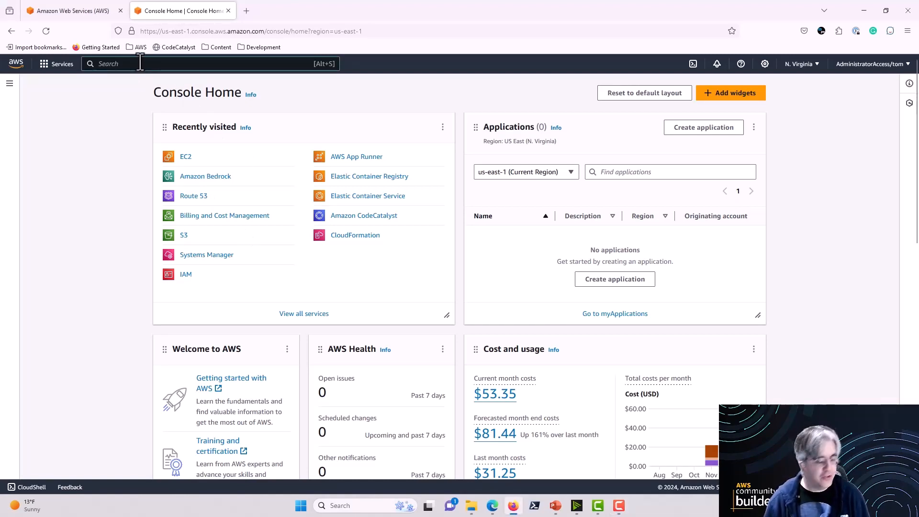
pyautogui.write('VPC')
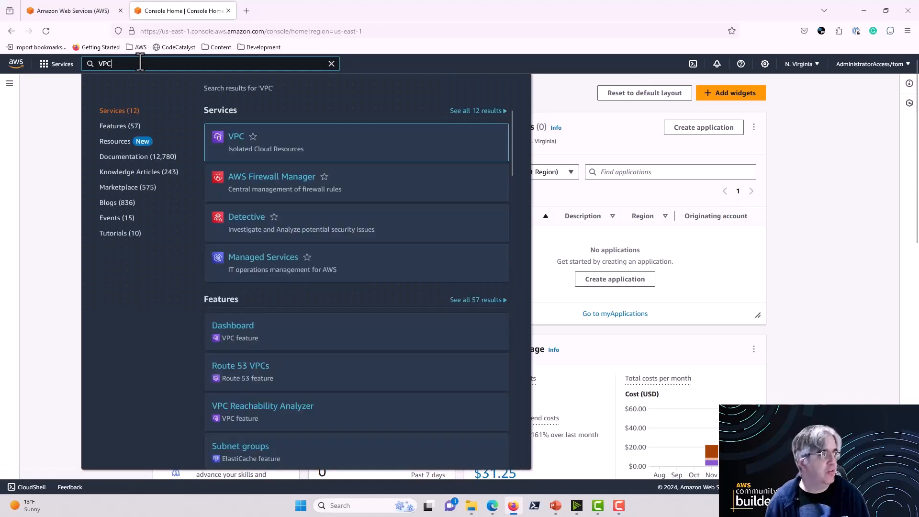
pyautogui.click(236, 138)
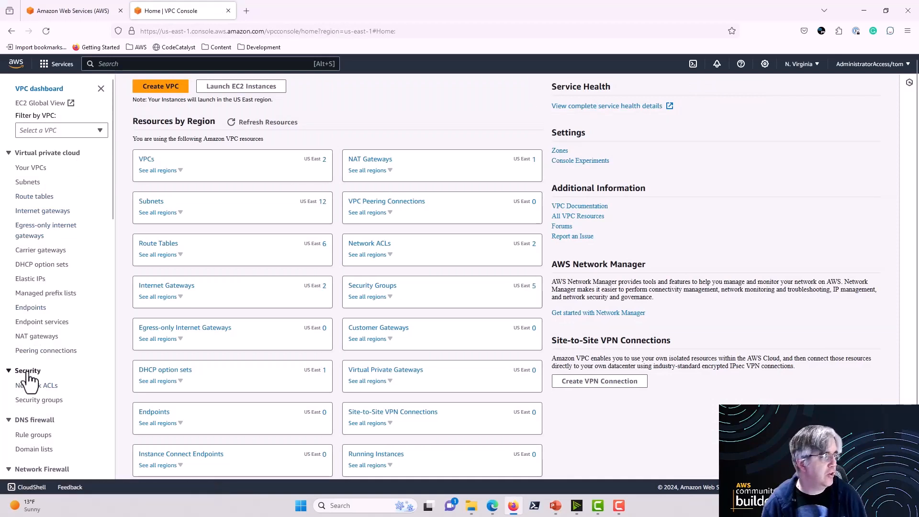
pyautogui.scroll(-3, 29, 380)
pyautogui.scroll(-1, 30, 380)
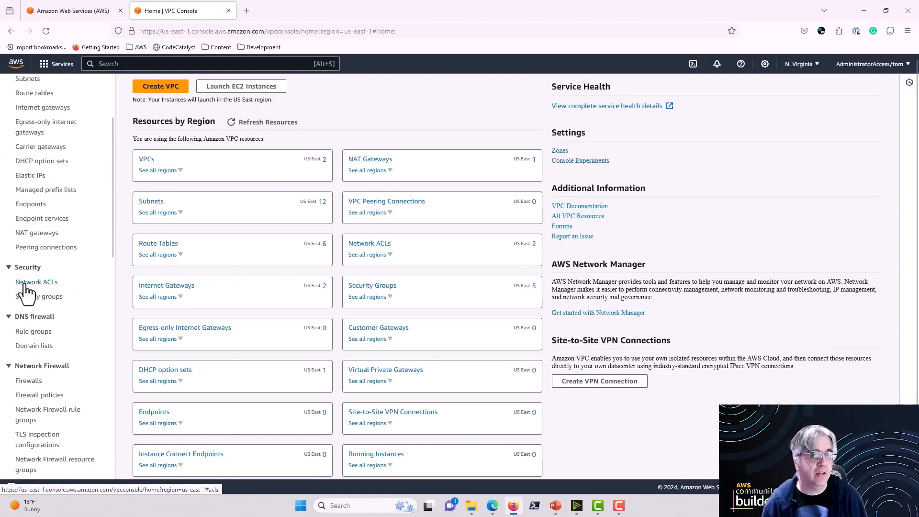
pyautogui.click(24, 283)
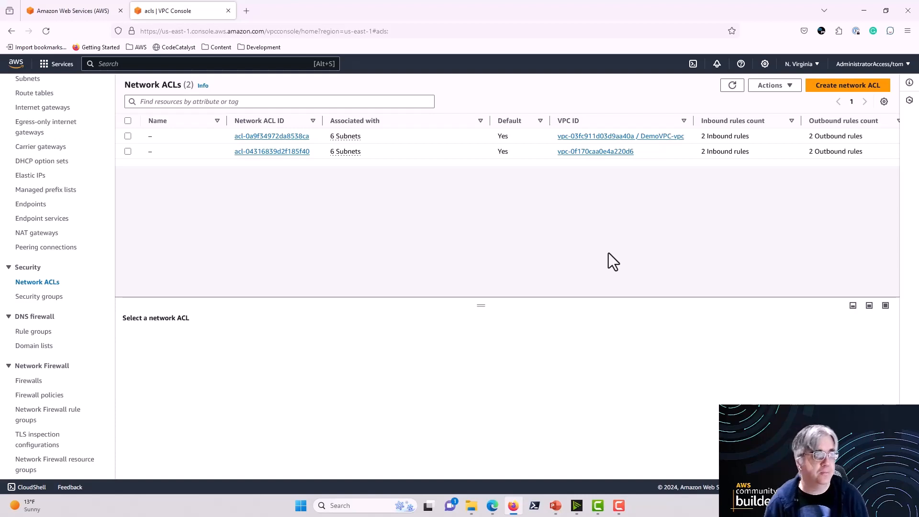
# Step: Begin creating a network ACL, choosing DemoVPC-vpc as its VPC and naming it demo-nacl
pyautogui.click(836, 89)
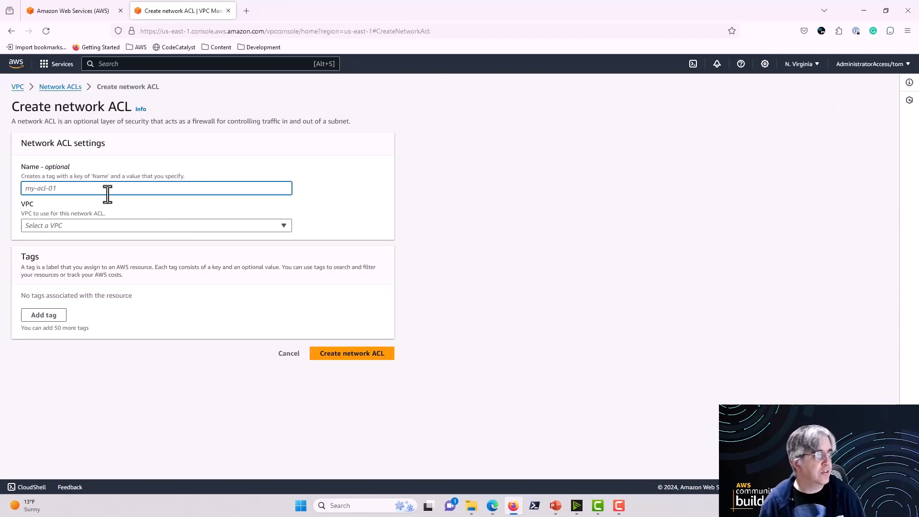
pyautogui.click(95, 230)
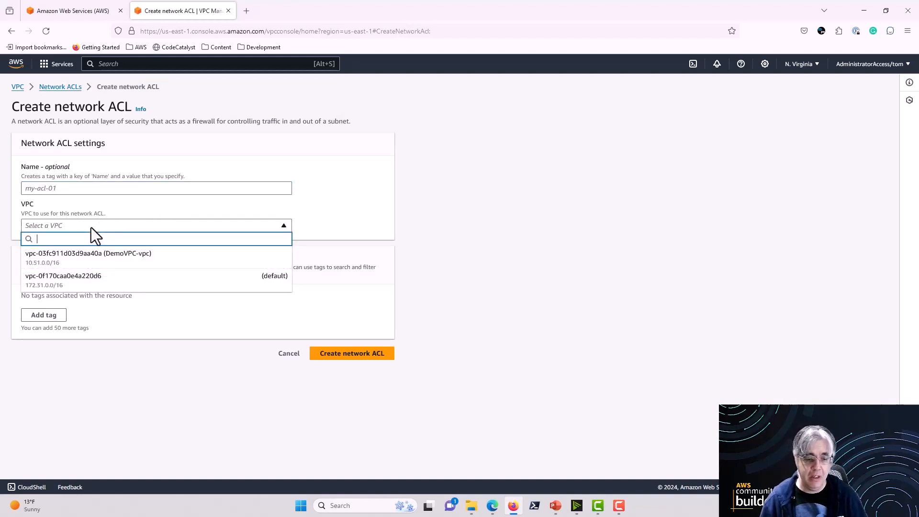
pyautogui.click(120, 258)
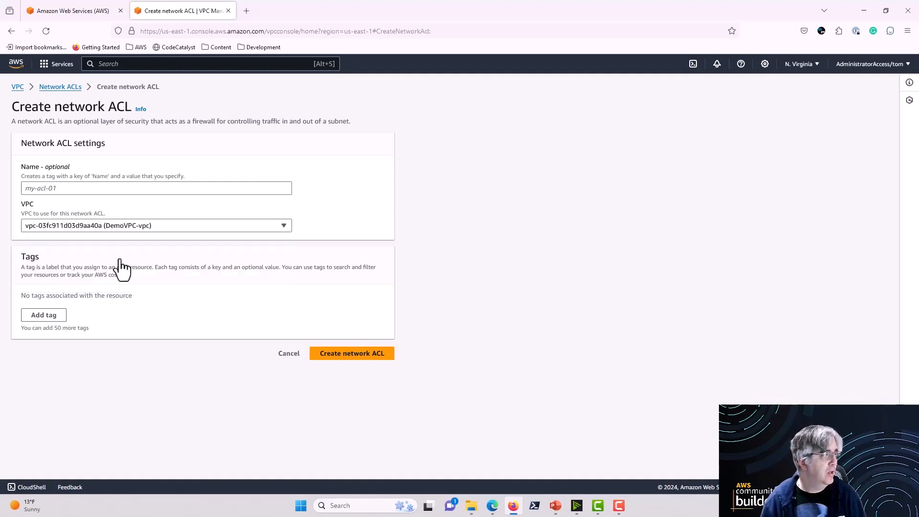
pyautogui.click(73, 190)
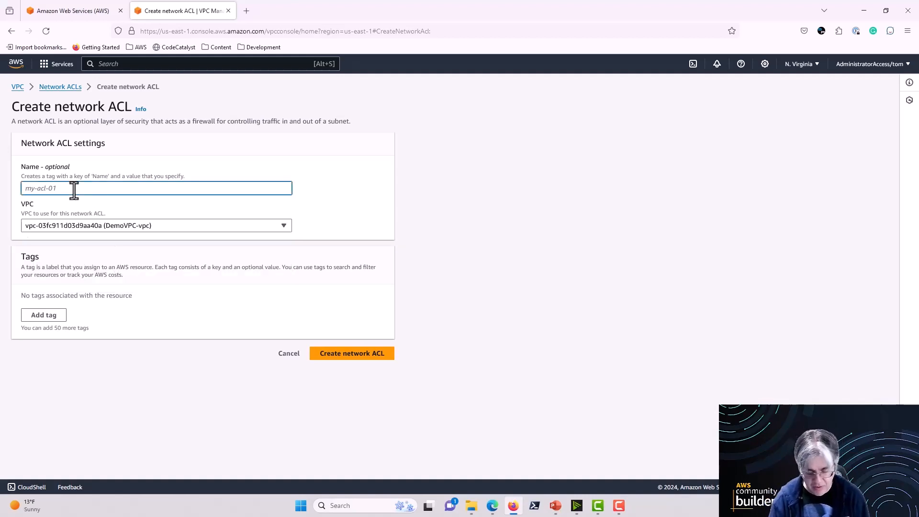
pyautogui.write('demop')
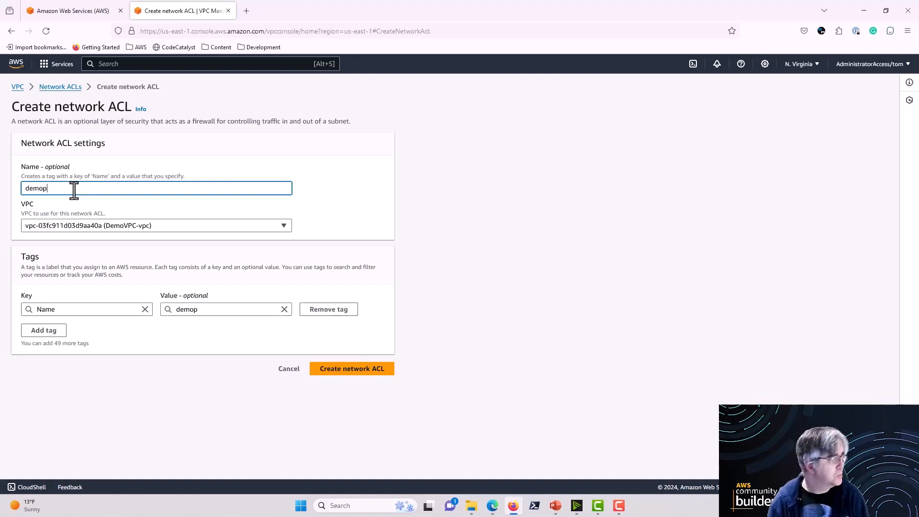
pyautogui.press('BackSpace')
pyautogui.write('-')
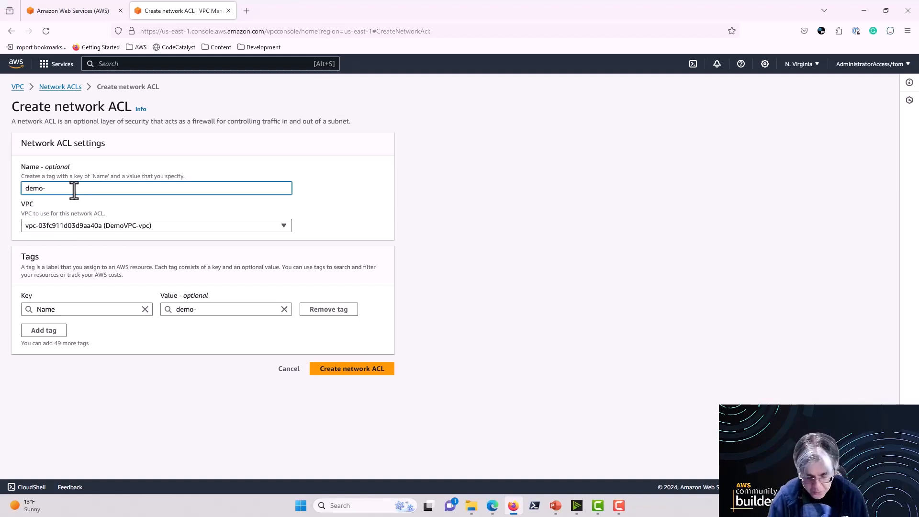
pyautogui.write('nacl')
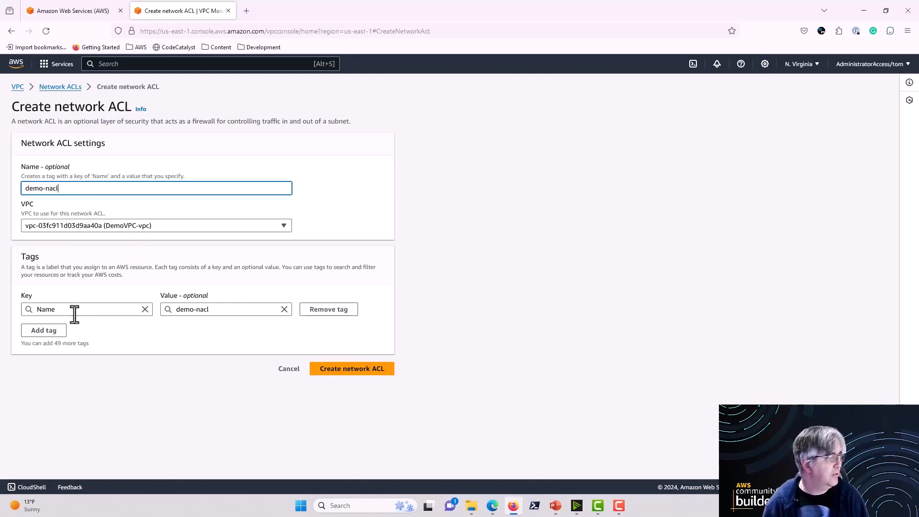
# Step: Finish creating the demo-nacl network ACL, select it and examine its outbound and inbound rules
pyautogui.click(353, 369)
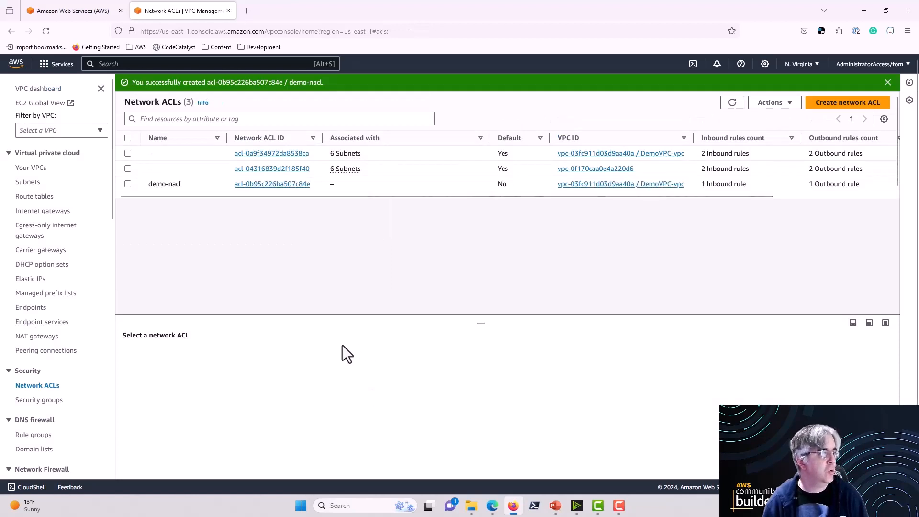
pyautogui.click(127, 184)
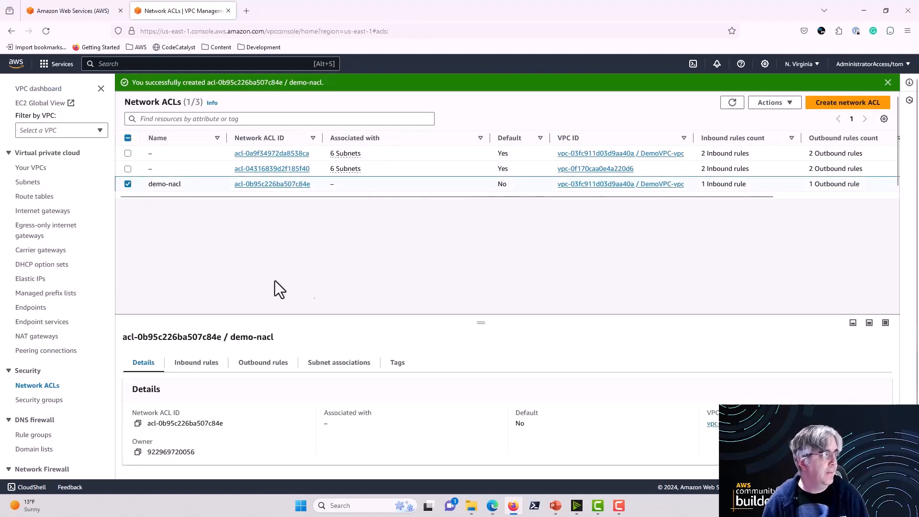
pyautogui.moveTo(477, 328); pyautogui.dragTo(486, 222)
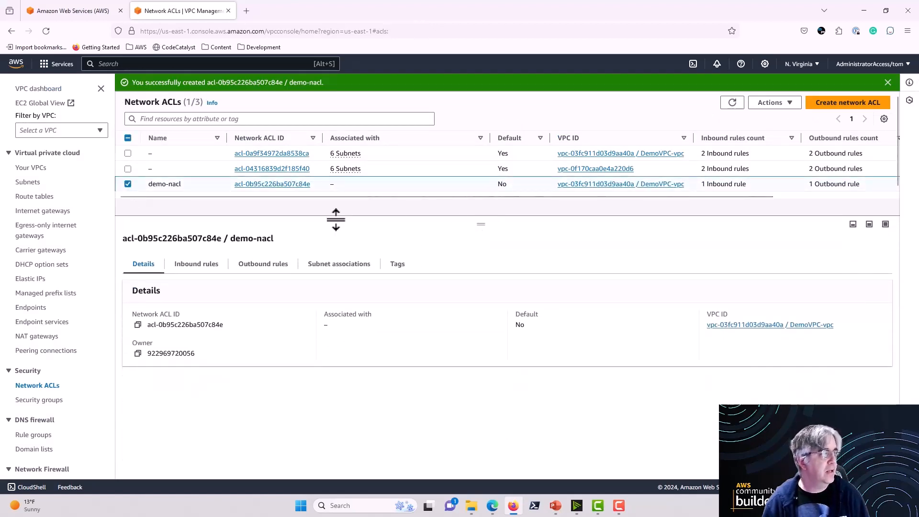
pyautogui.click(266, 267)
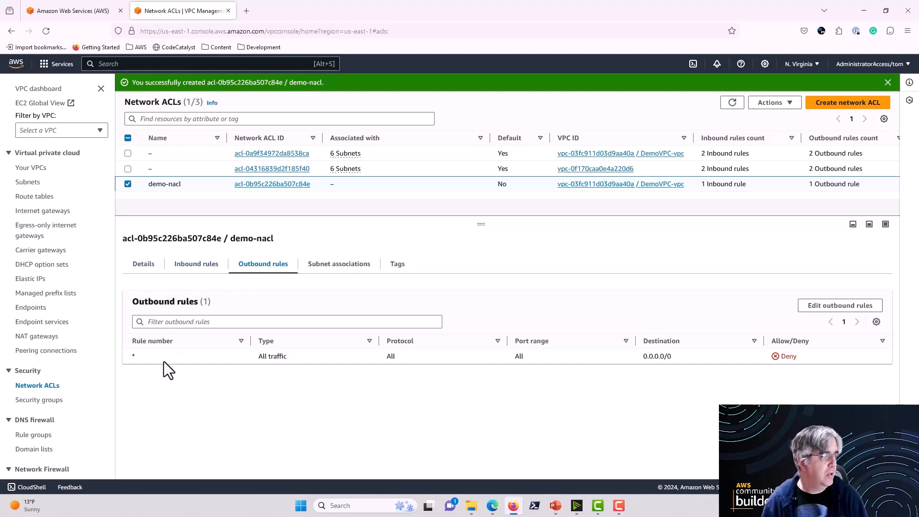
pyautogui.click(181, 266)
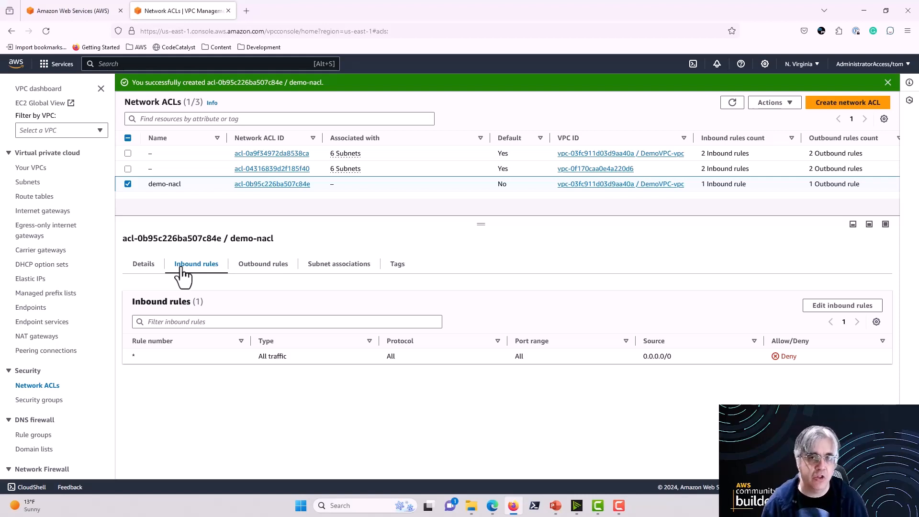
# Step: Add an inbound rule to demo-nacl with rule number 1 and type HTTP (80), keeping source 0.0.0.0/0 and the Allow action
pyautogui.click(821, 317)
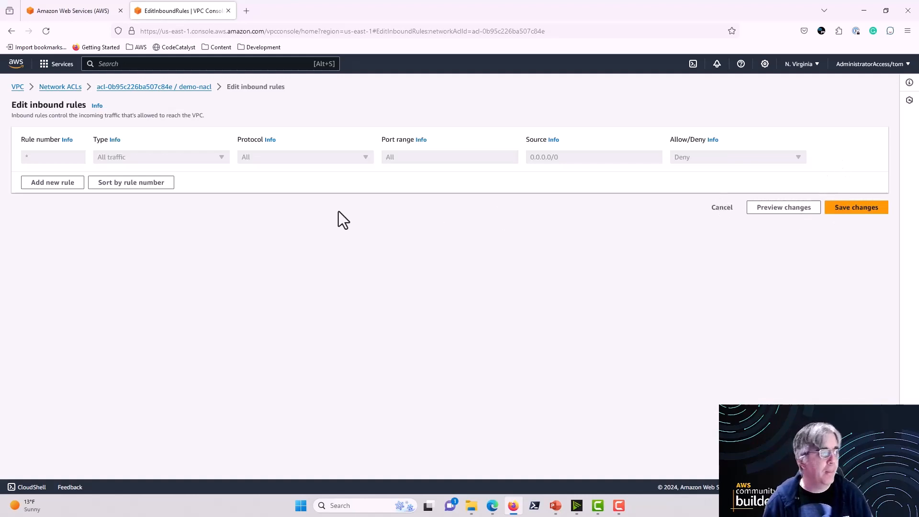
pyautogui.click(51, 184)
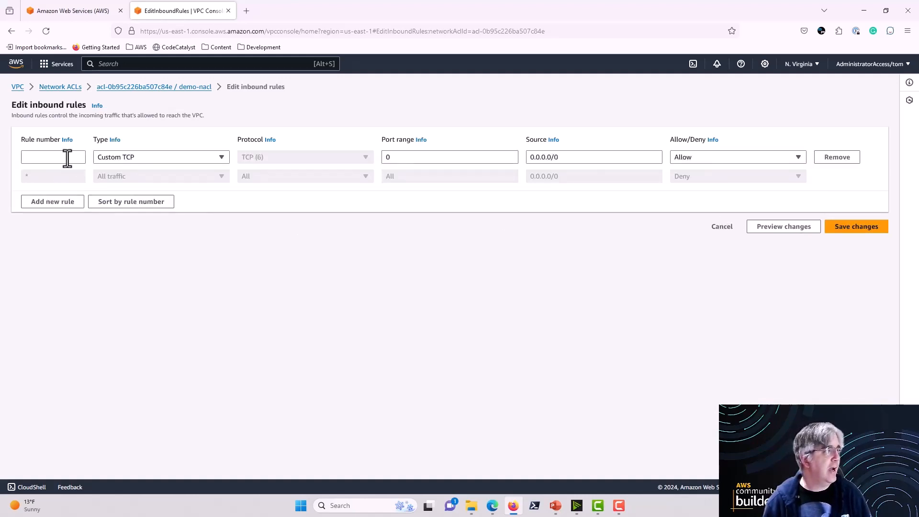
pyautogui.click(66, 157)
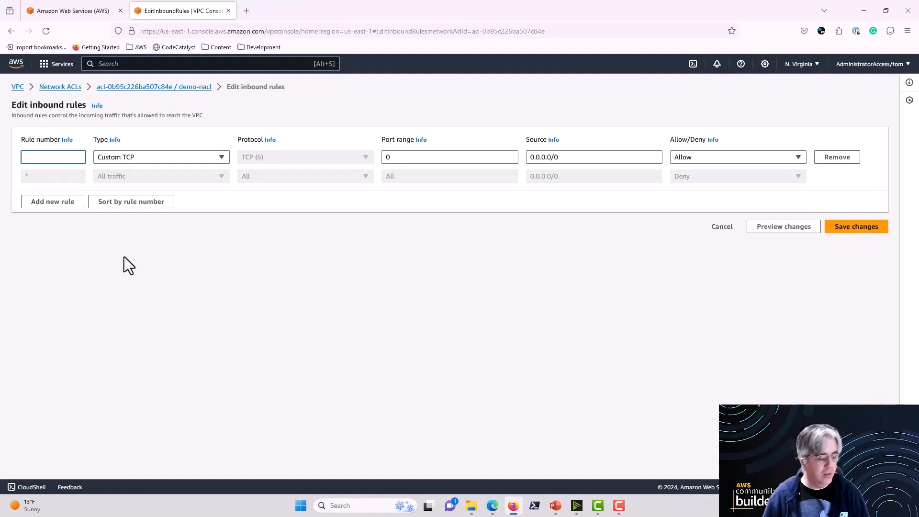
pyautogui.write('1')
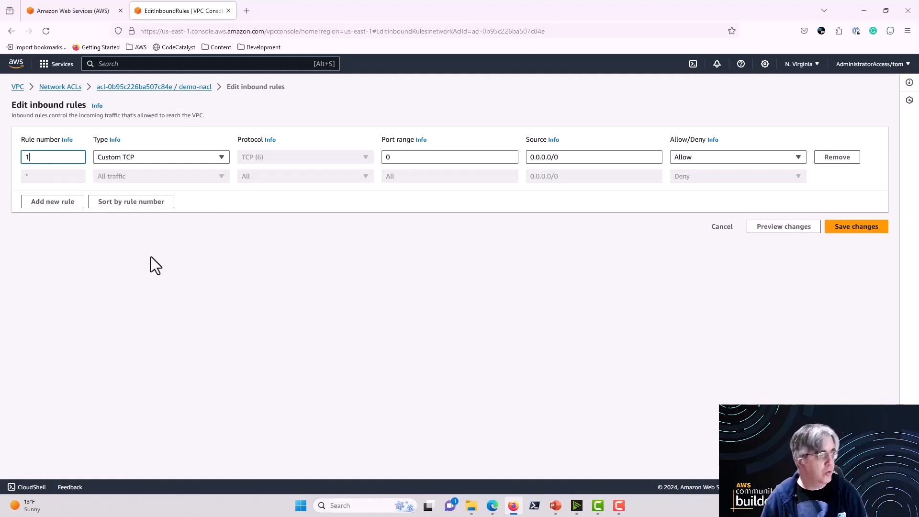
pyautogui.click(223, 158)
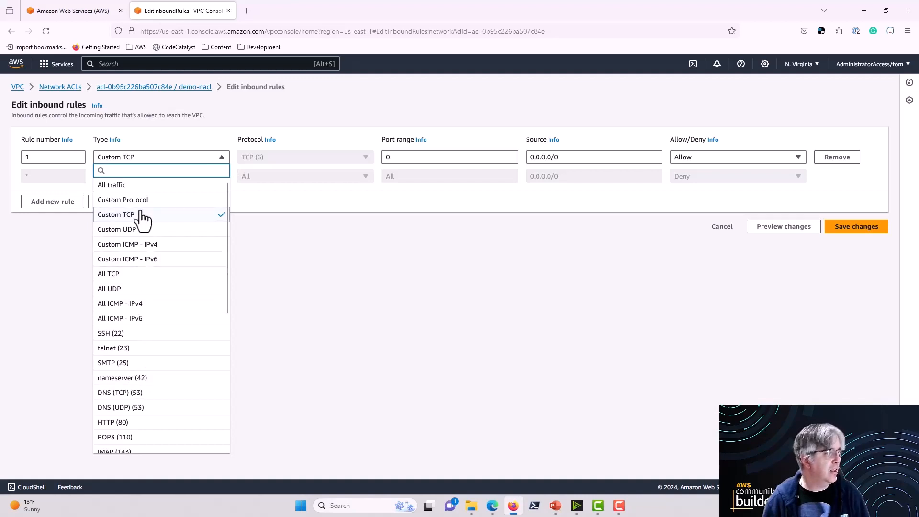
pyautogui.scroll(-2, 137, 349)
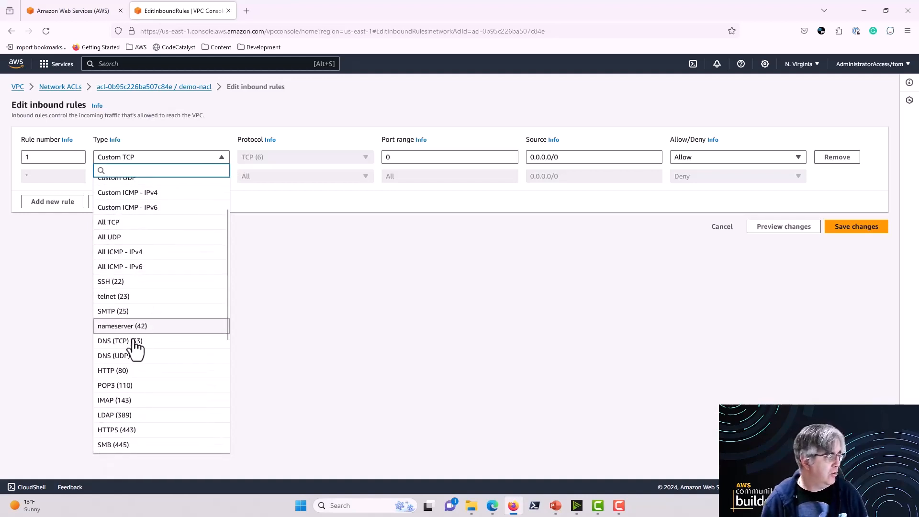
pyautogui.click(125, 371)
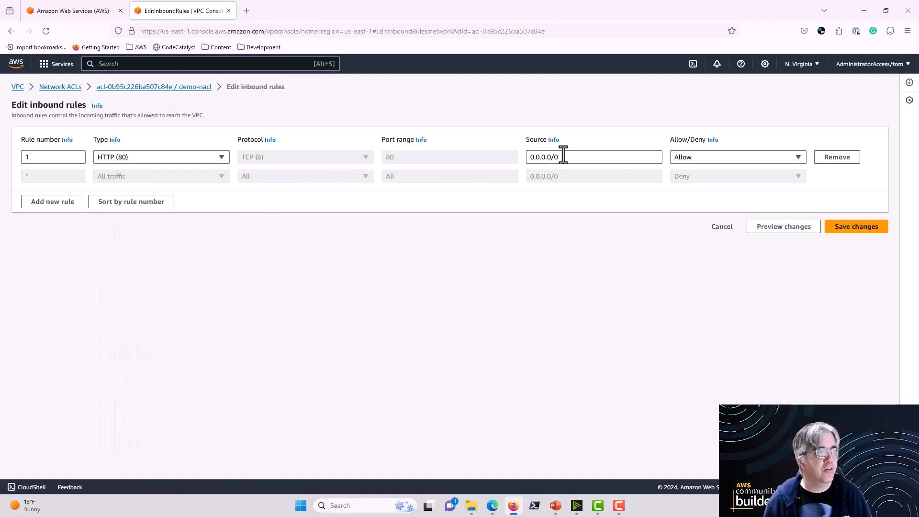
pyautogui.click(796, 158)
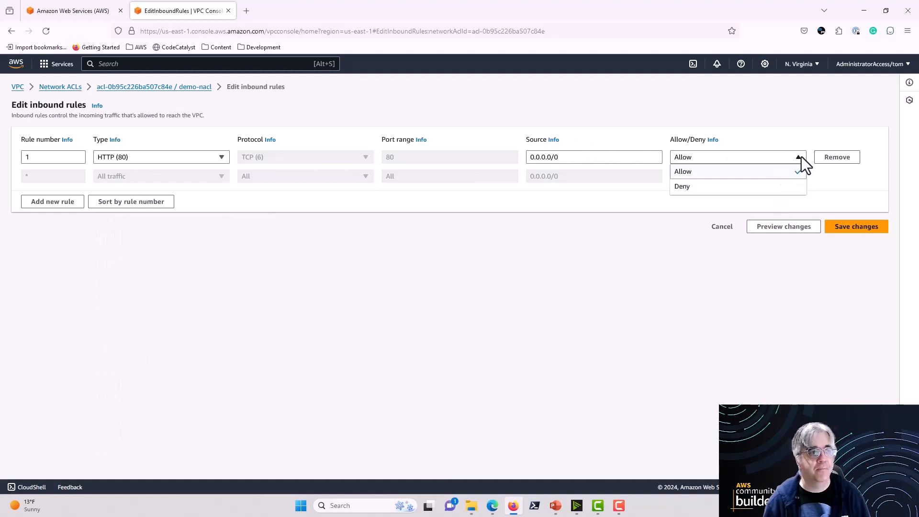
pyautogui.click(801, 157)
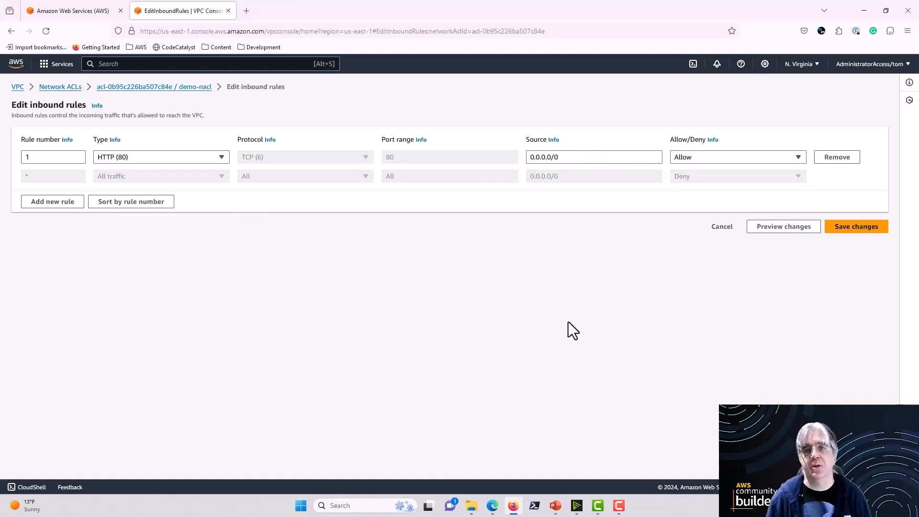